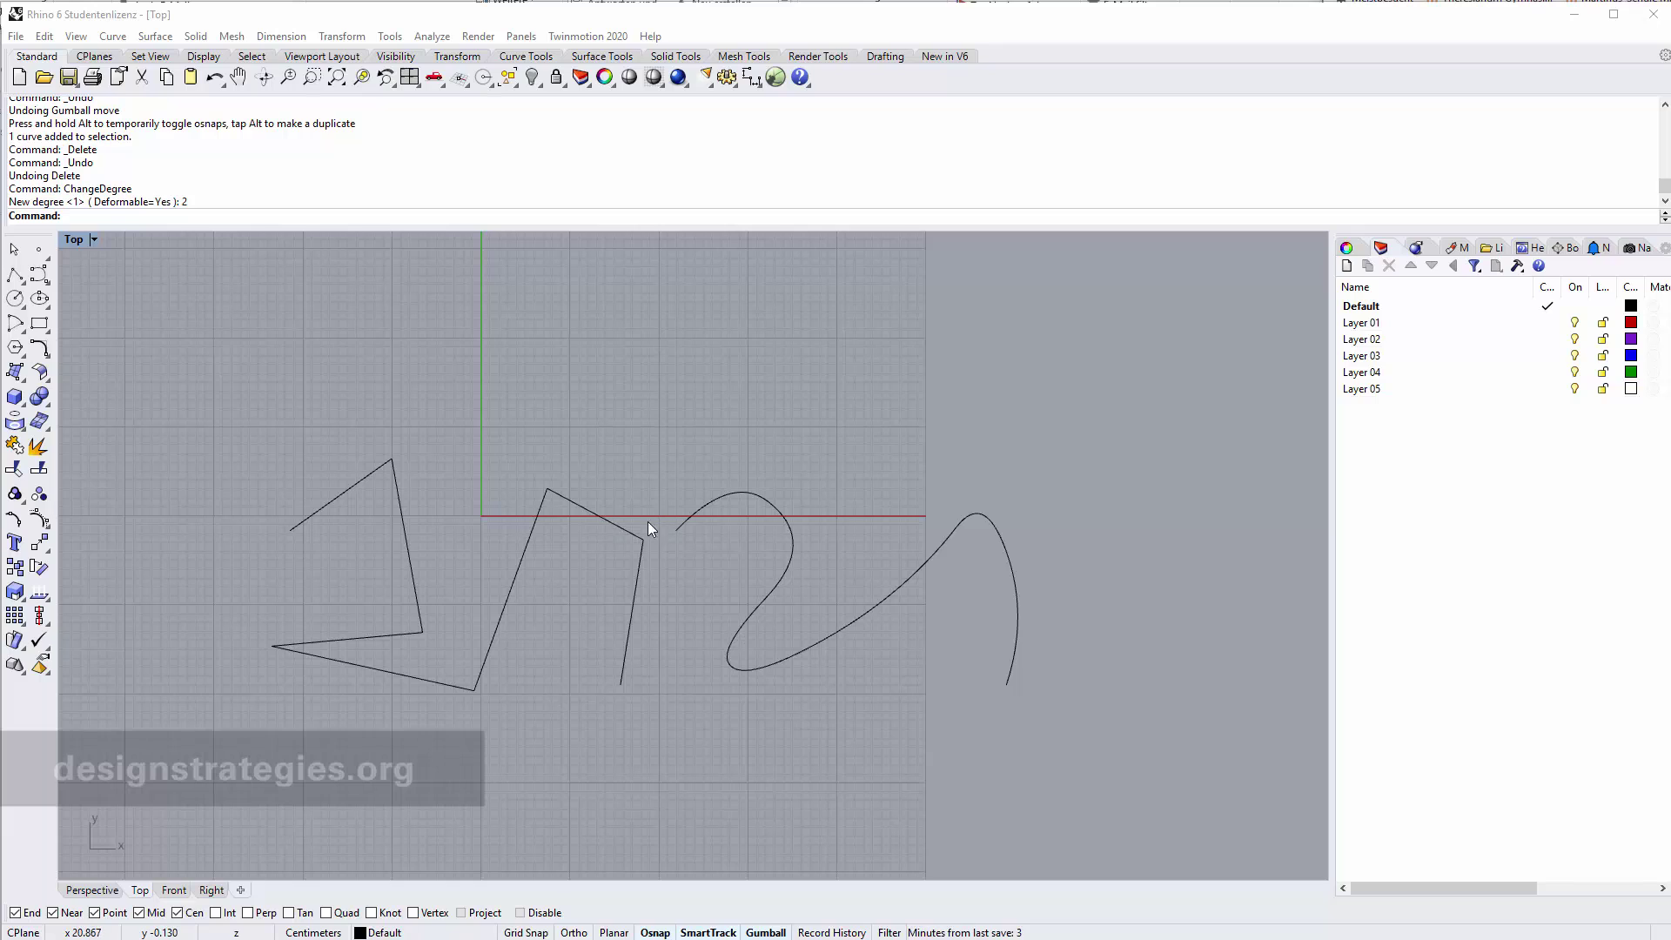
Step: Select the zigzag polyline and the smooth curve and briefly show the curve's control points
{"action": "left_click", "coordinate": [618, 527]}
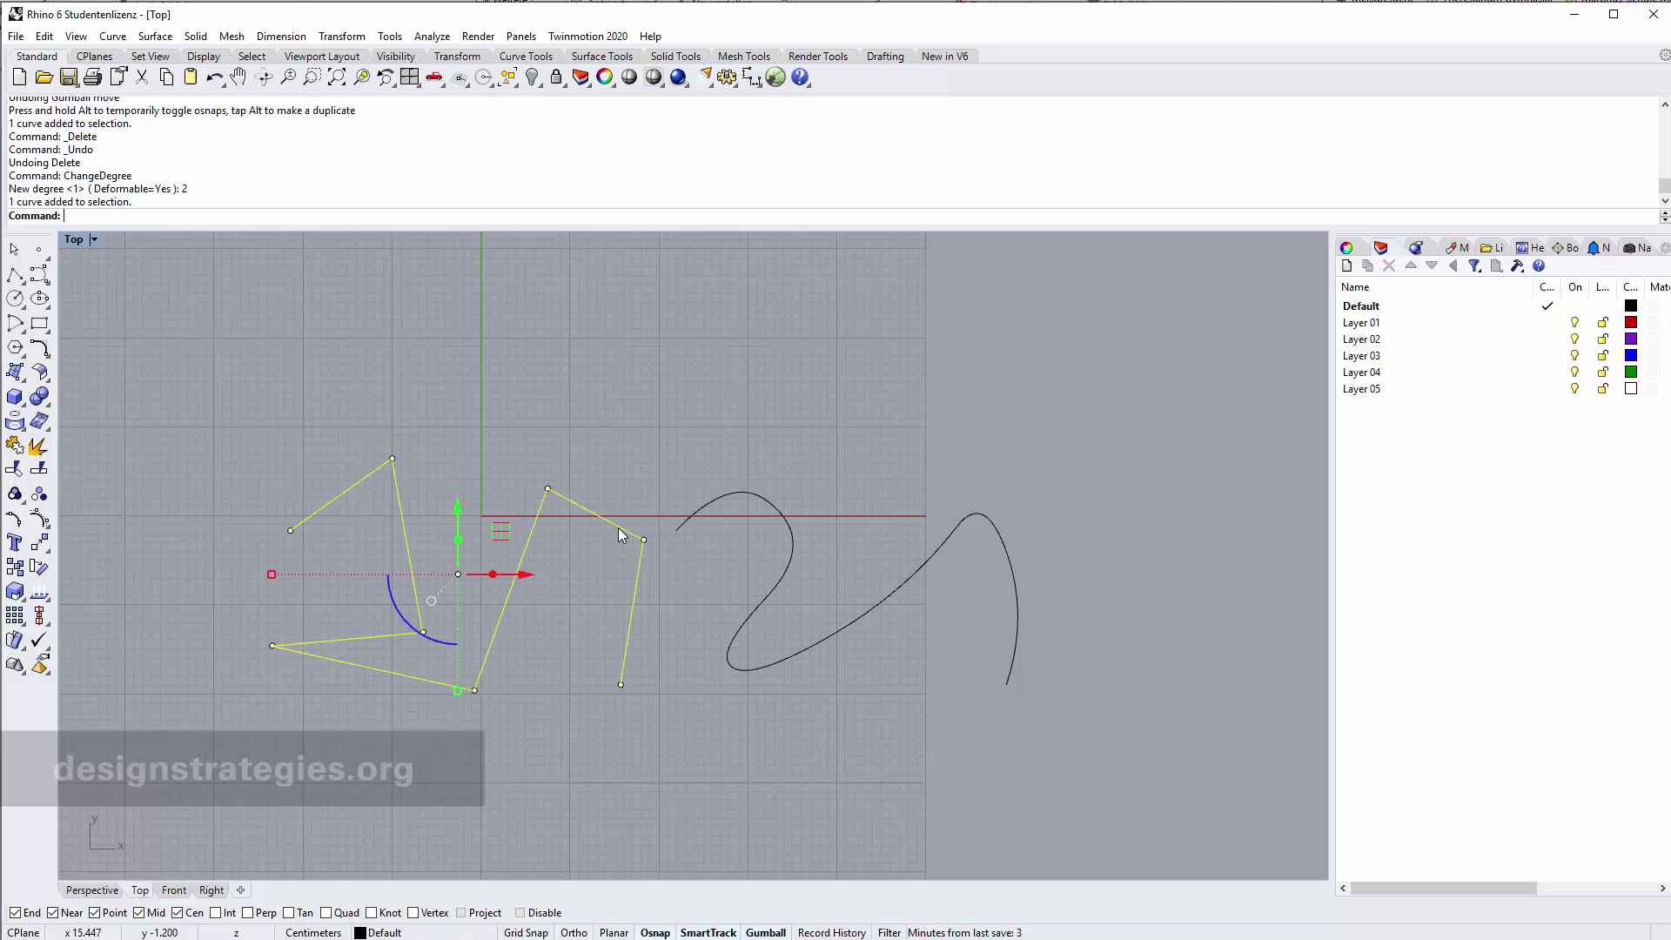
{"action": "left_click", "coordinate": [742, 493]}
{"action": "key", "text": "F10"}
{"action": "key", "text": "Escape"}
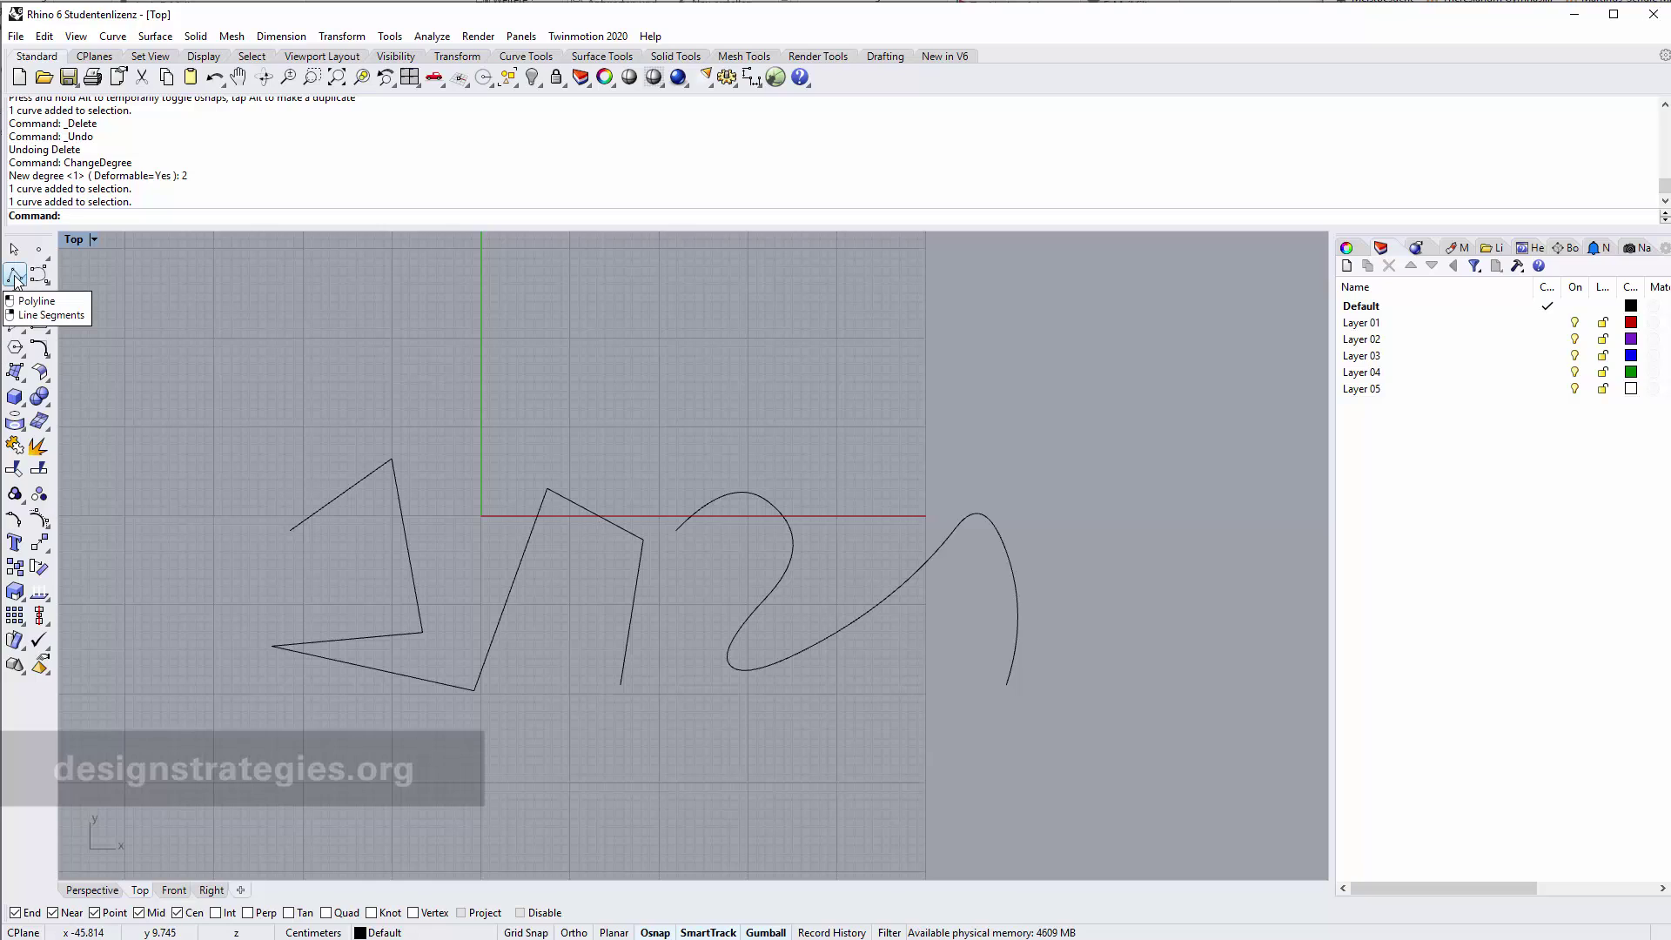
Step: Test deleting and restoring a polyline segment, then delete the smooth S-shaped curve
{"action": "left_click", "coordinate": [608, 522], "text": "ctrl+shift"}
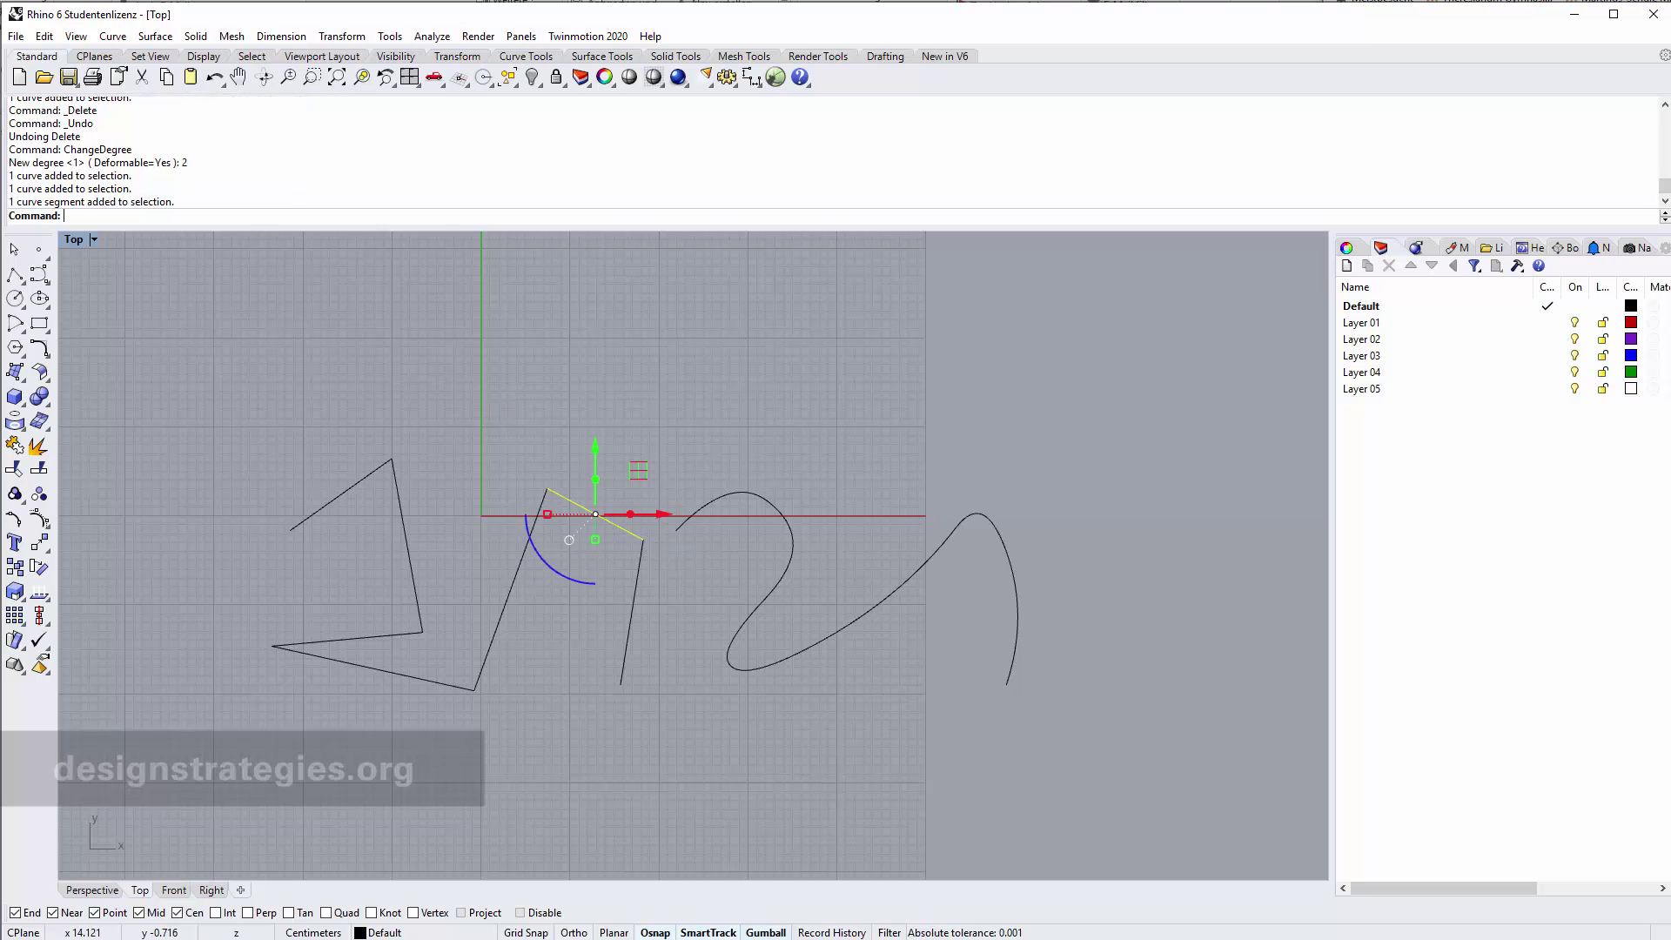
{"action": "key", "text": "Delete"}
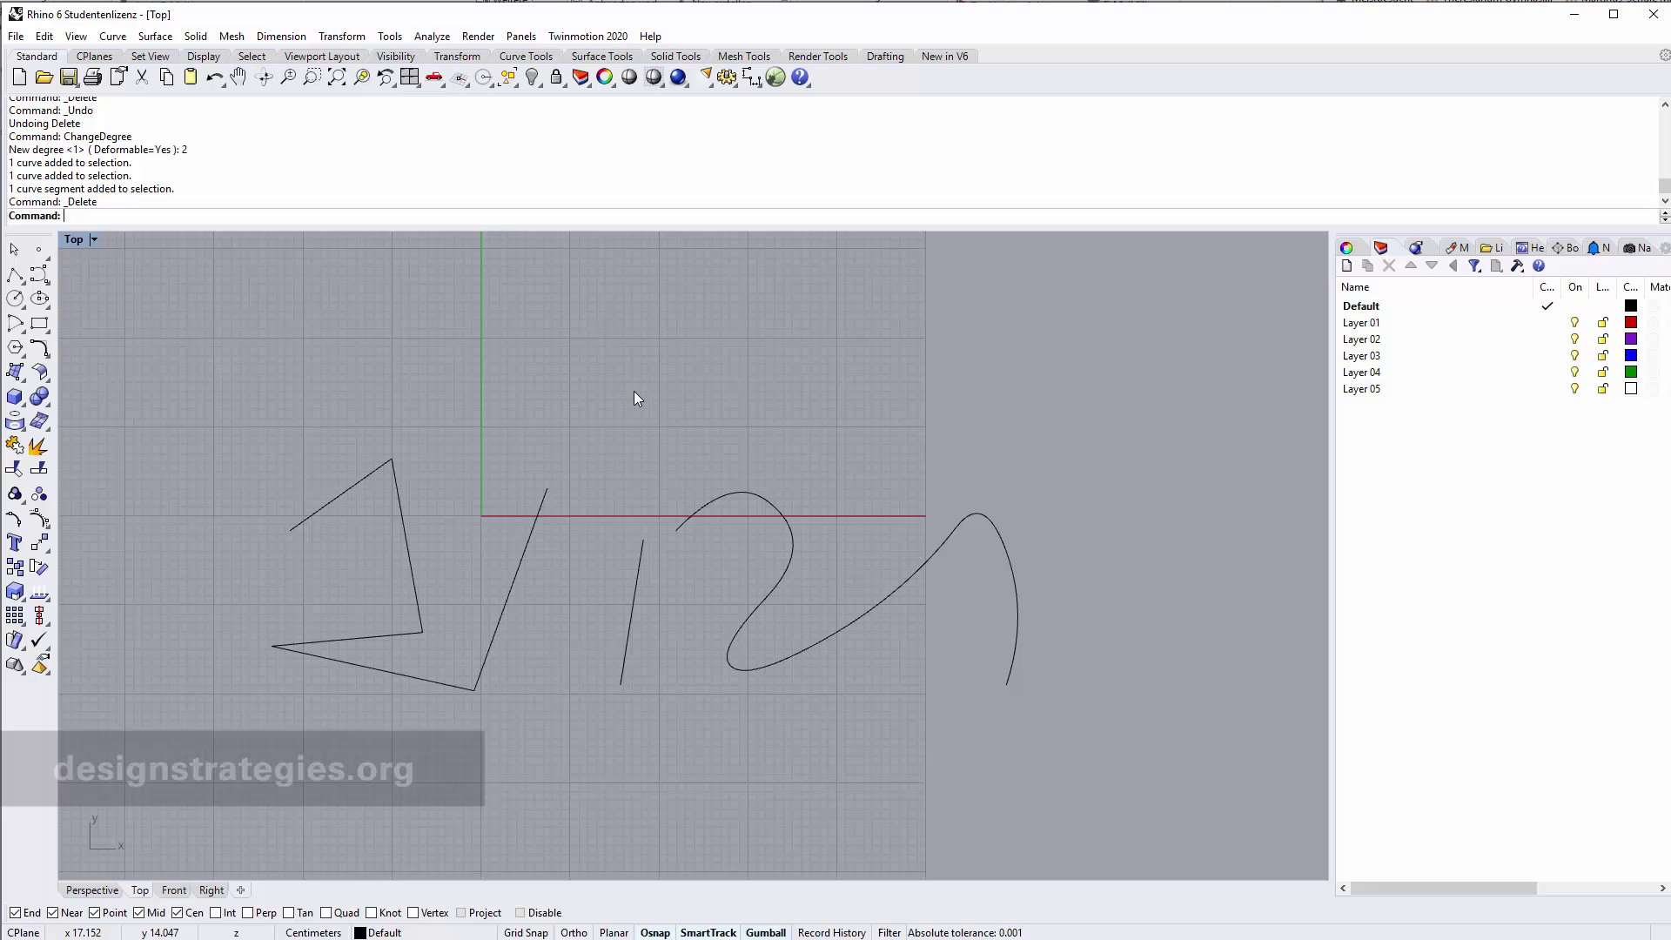
{"action": "key", "text": "ctrl+z"}
{"action": "left_click", "coordinate": [792, 520]}
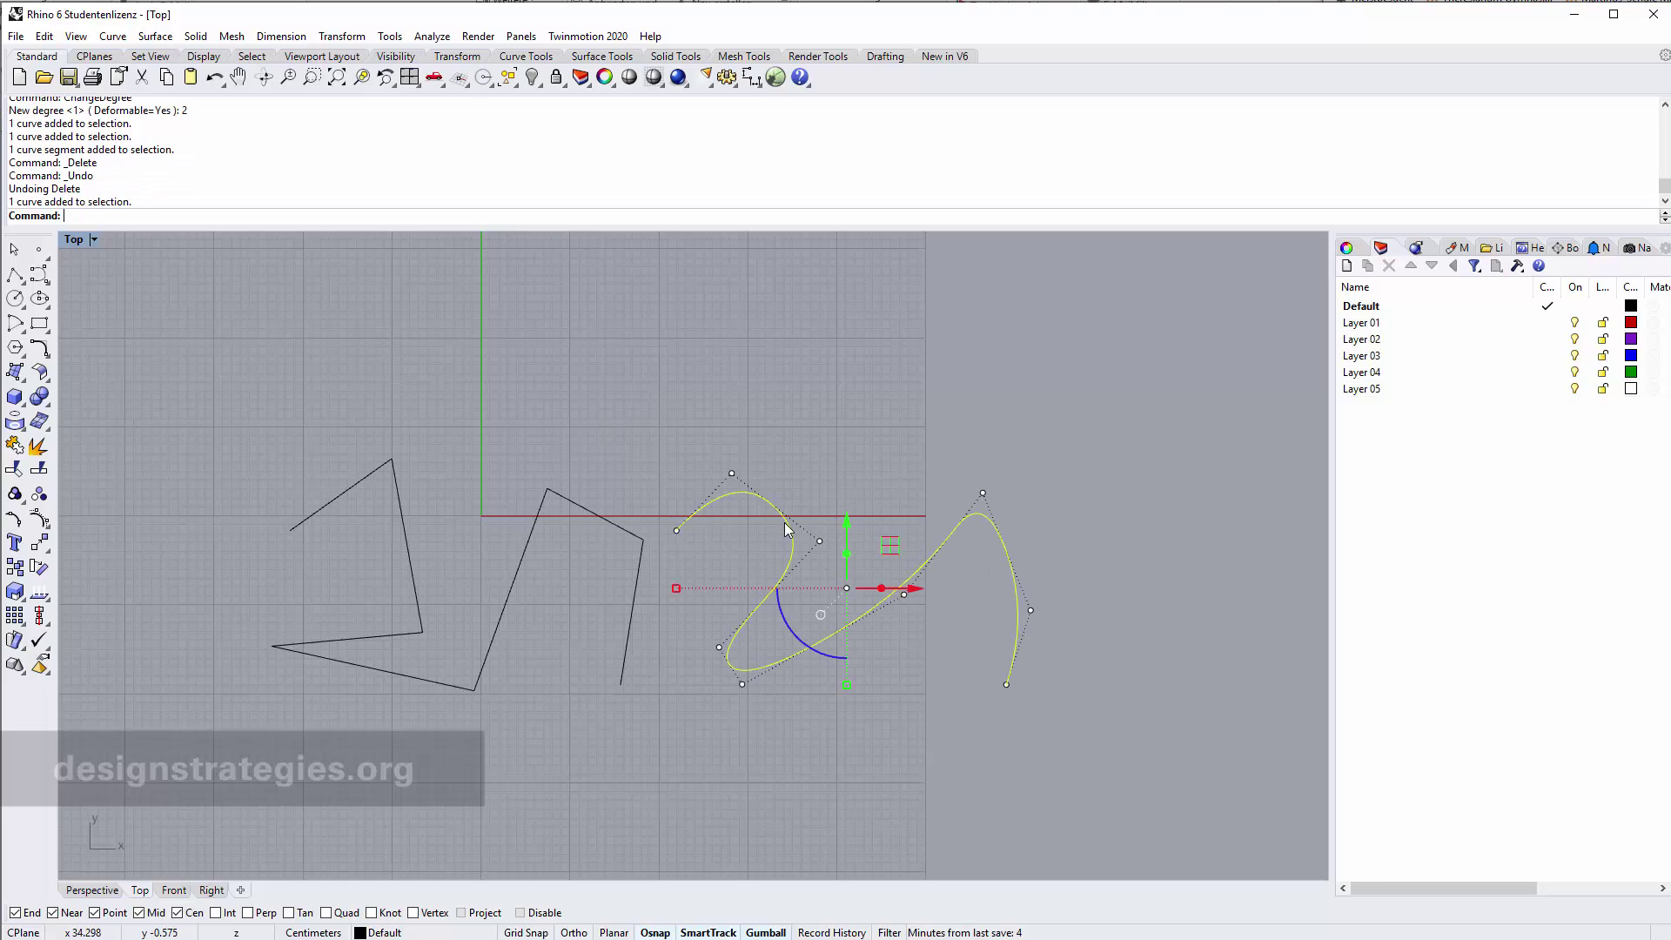
{"action": "key", "text": "Delete"}
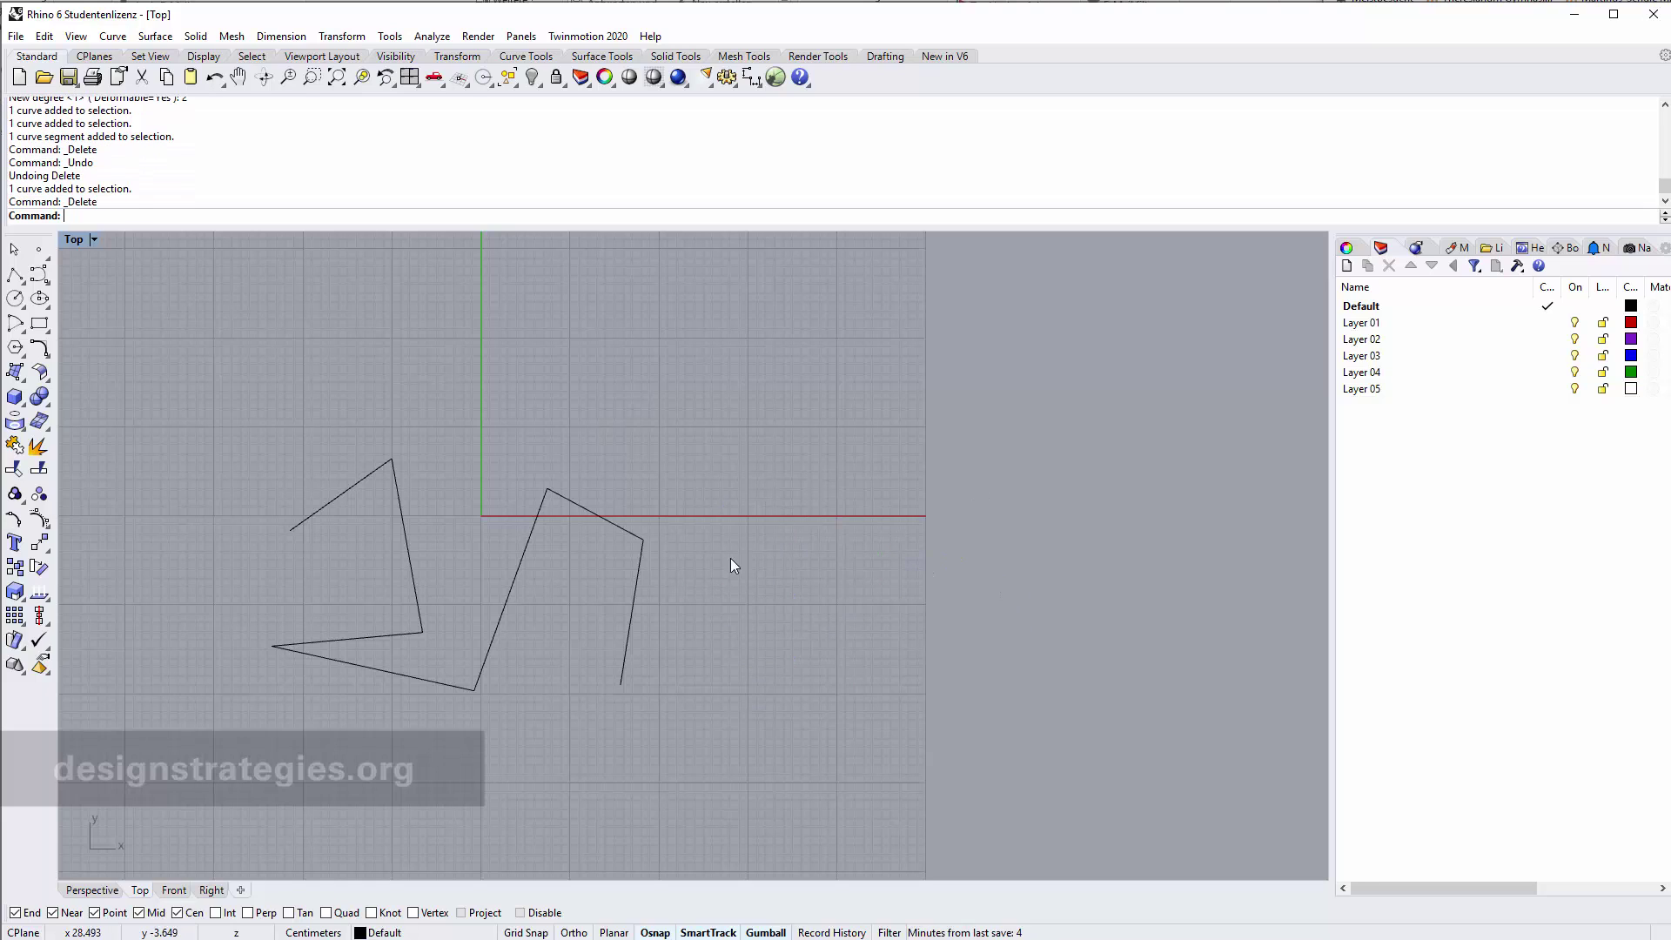
Step: Place a duplicate of the zigzag polyline to the right of the original
{"action": "left_click", "coordinate": [618, 629]}
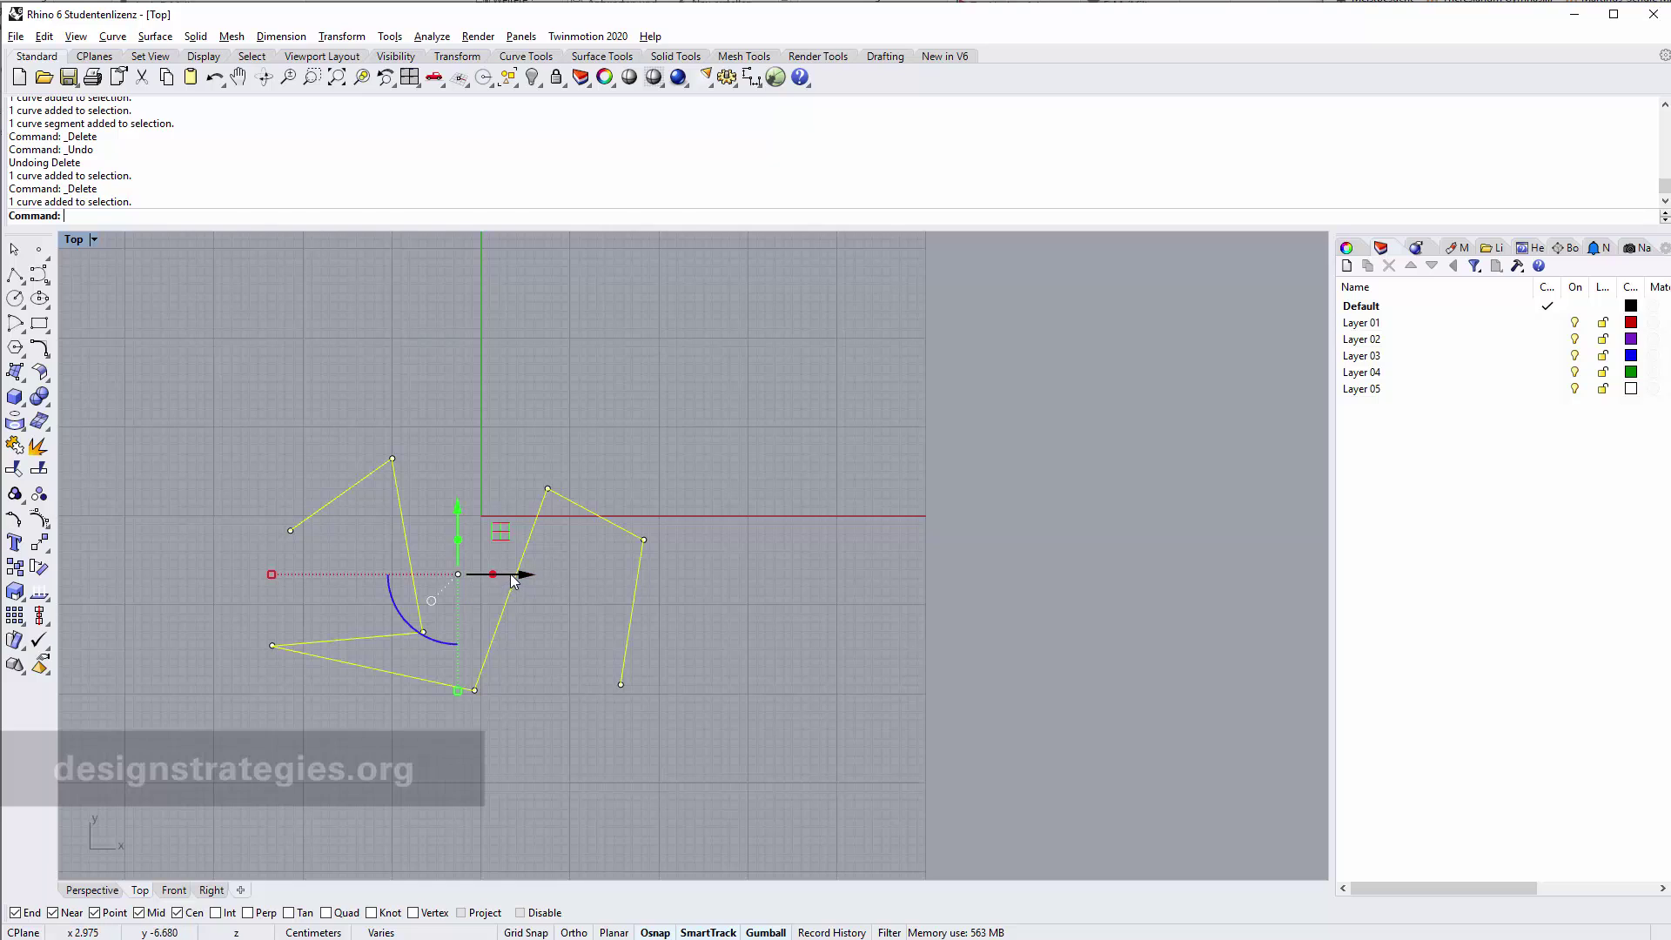
{"action": "left_click_drag", "start_coordinate": [514, 582], "coordinate": [914, 581]}
{"action": "left_click", "coordinate": [973, 659]}
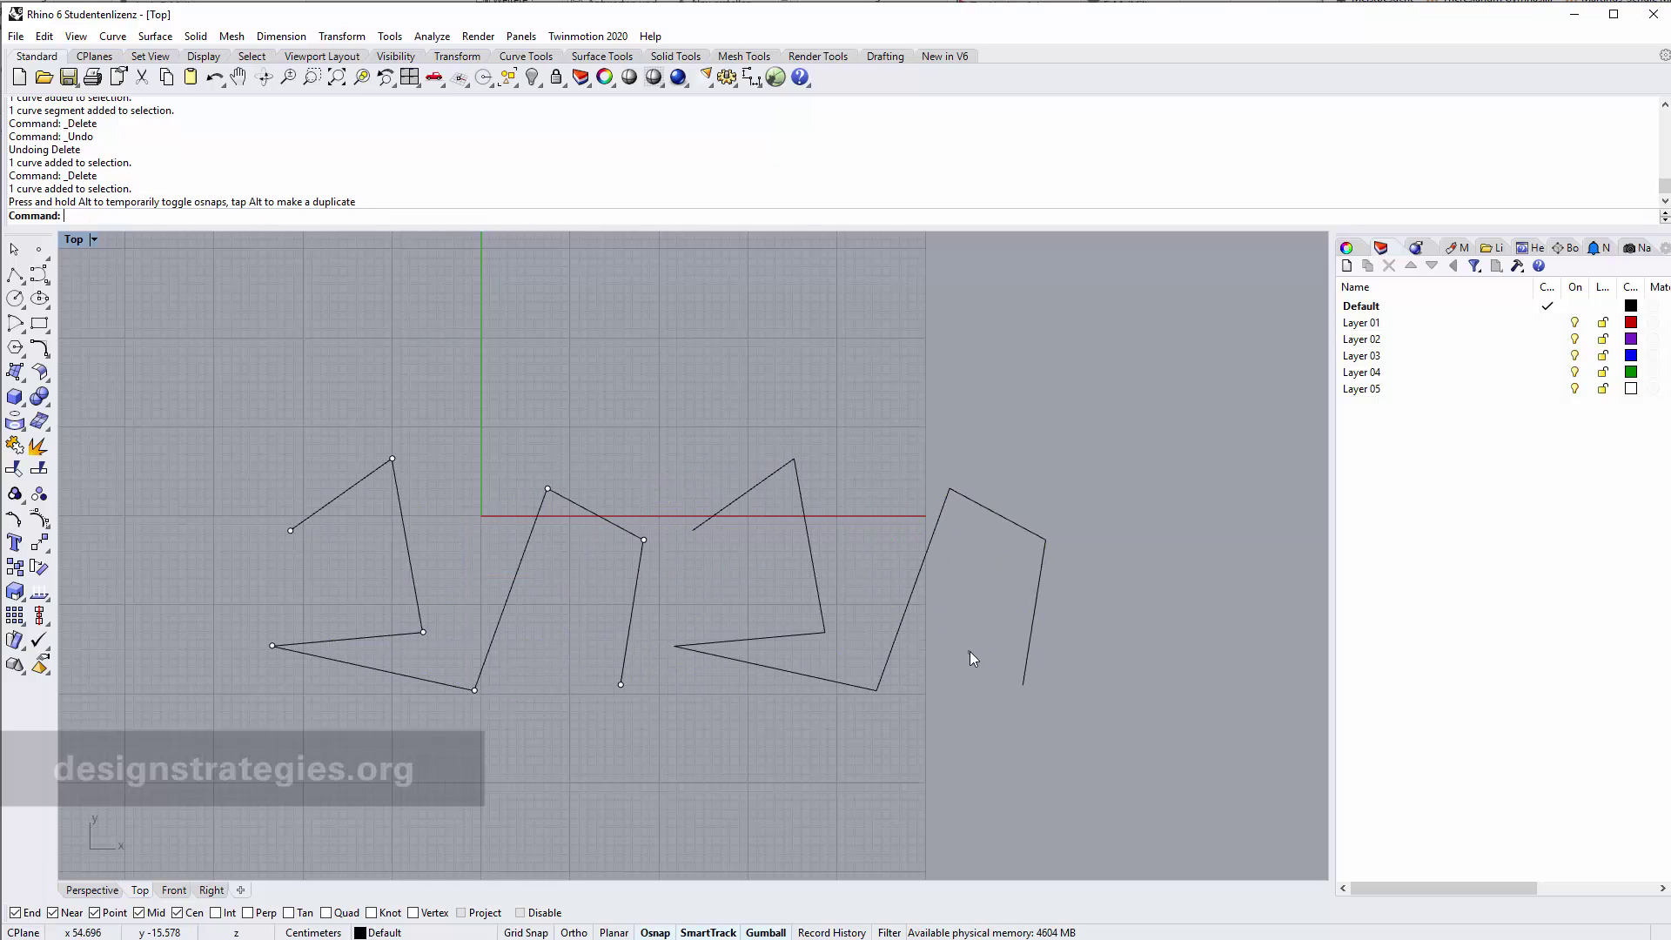
Step: Convert the copied polyline to a smooth degree-2 curve with ChangeDegree
{"action": "left_click", "coordinate": [898, 628]}
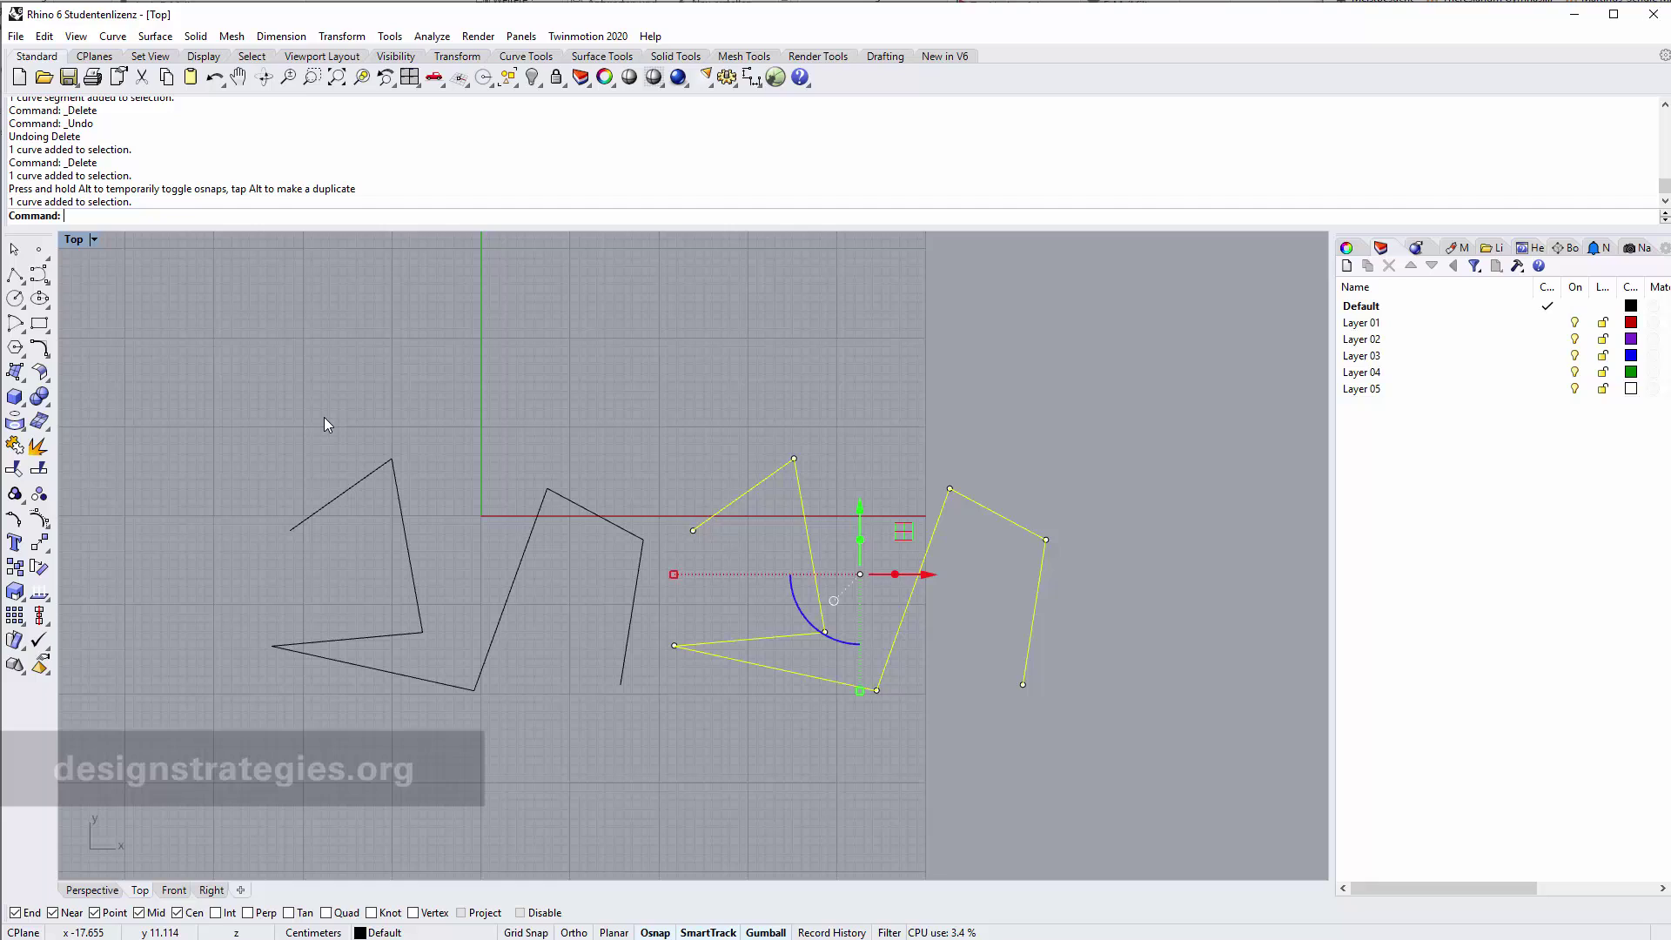
{"action": "type", "text": "Change"}
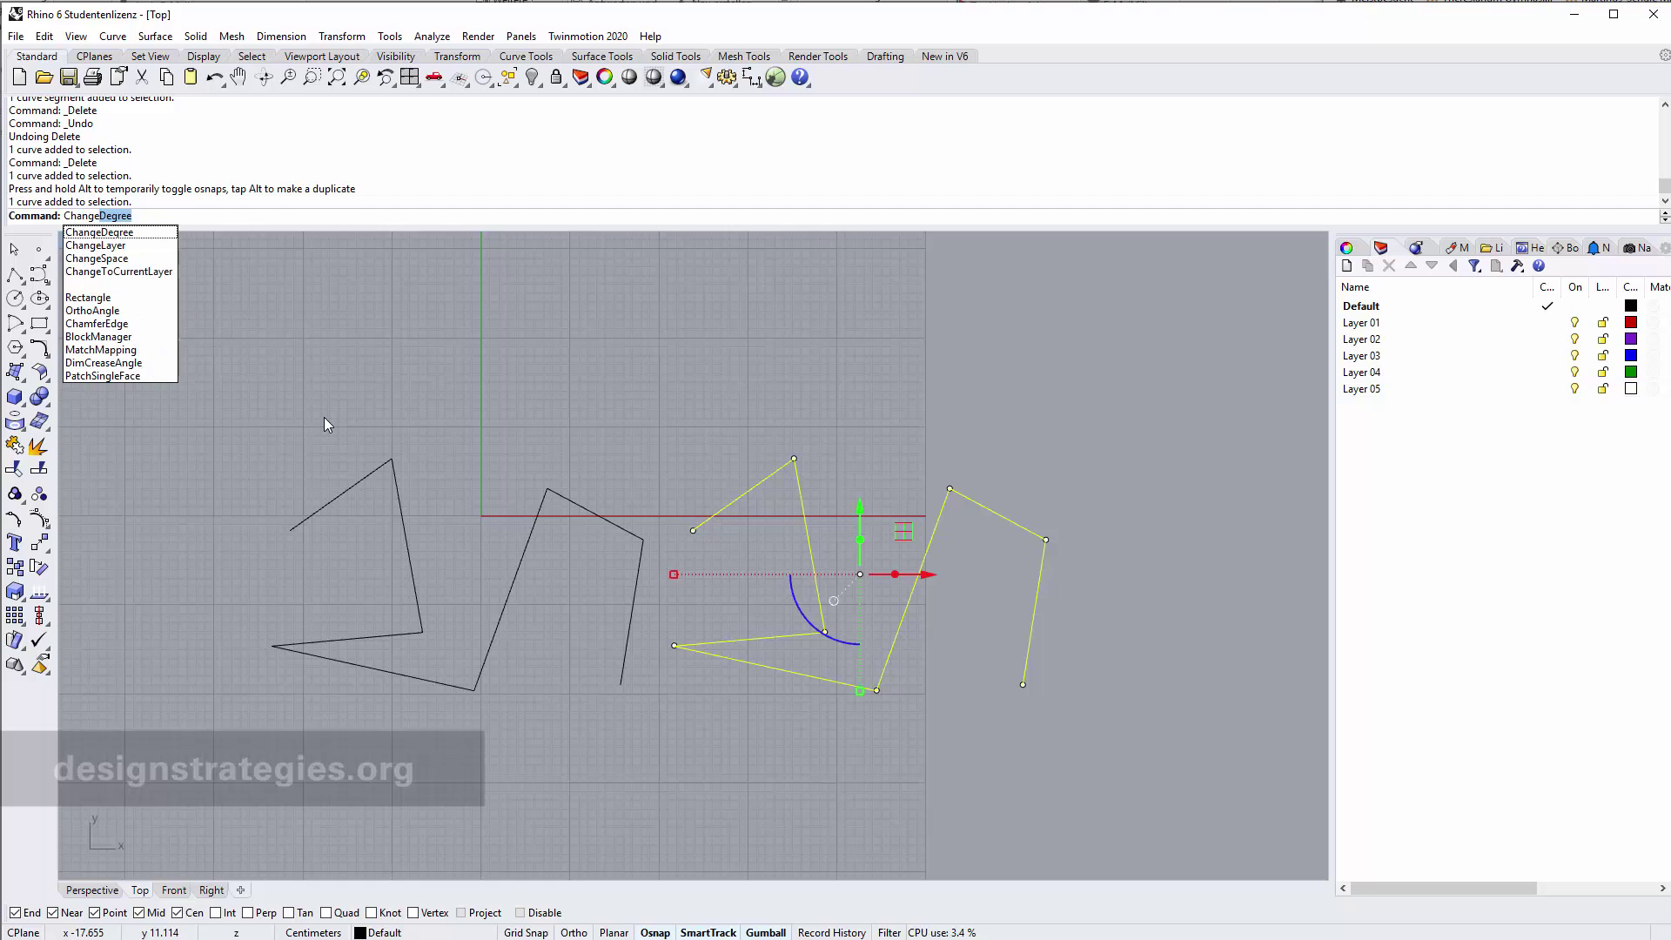
{"action": "key", "text": "Return"}
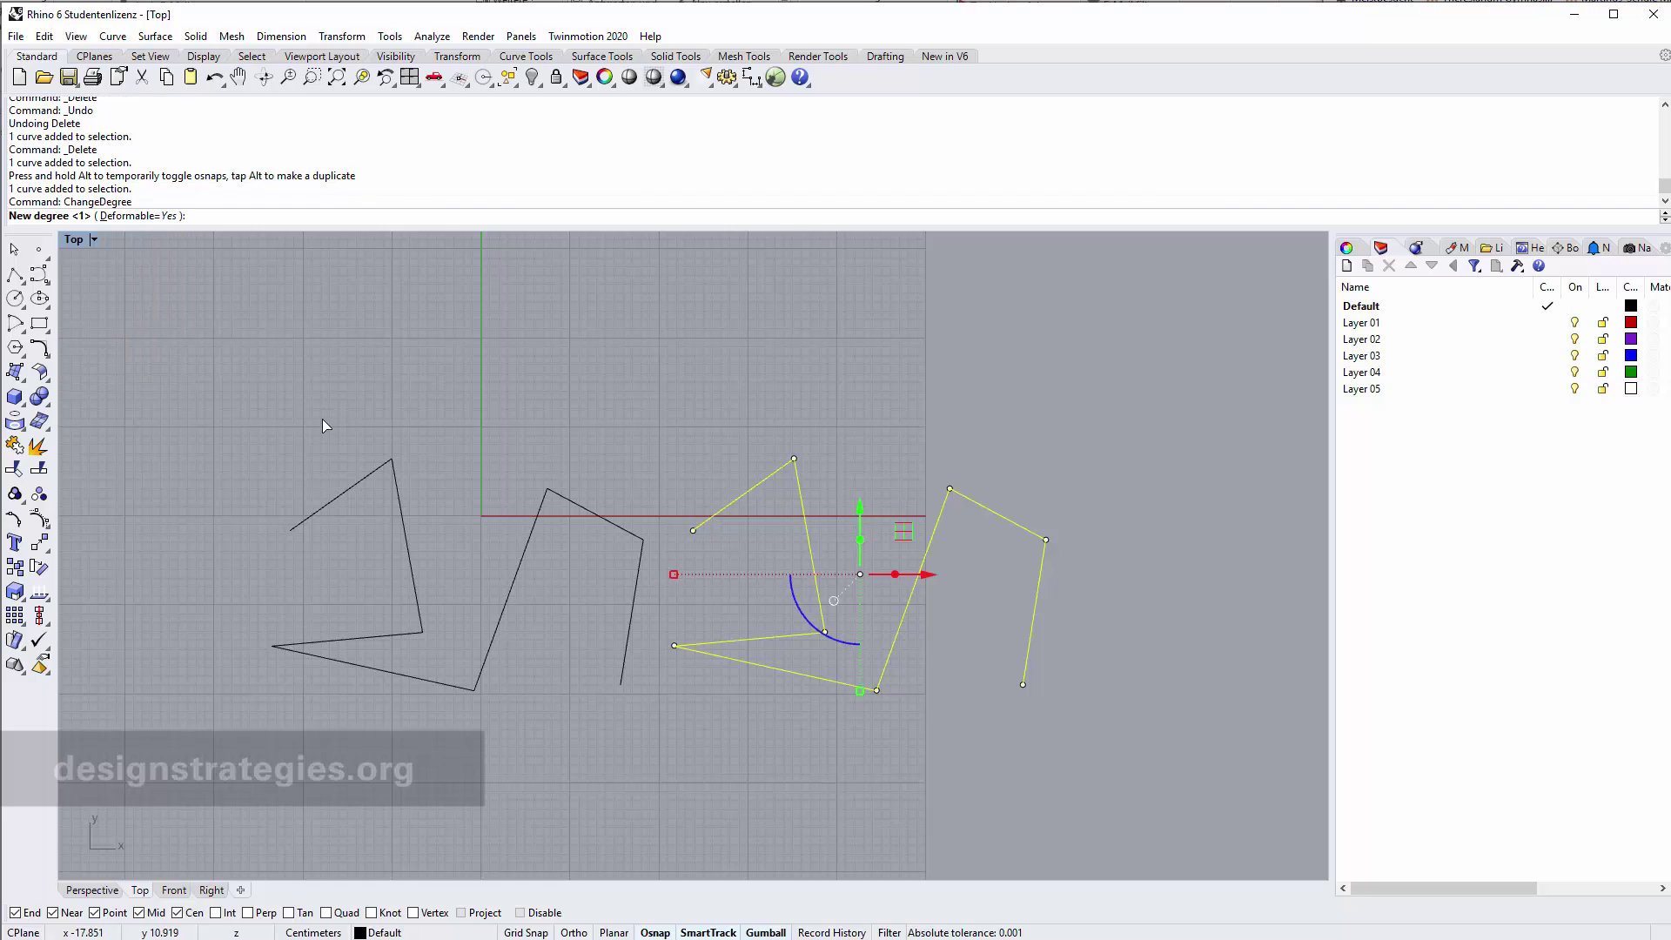
{"action": "type", "text": "2"}
{"action": "key", "text": "Return"}
Step: Centre and zoom the Top view on the smoothed curve and start the Point command
{"action": "left_click", "coordinate": [932, 545]}
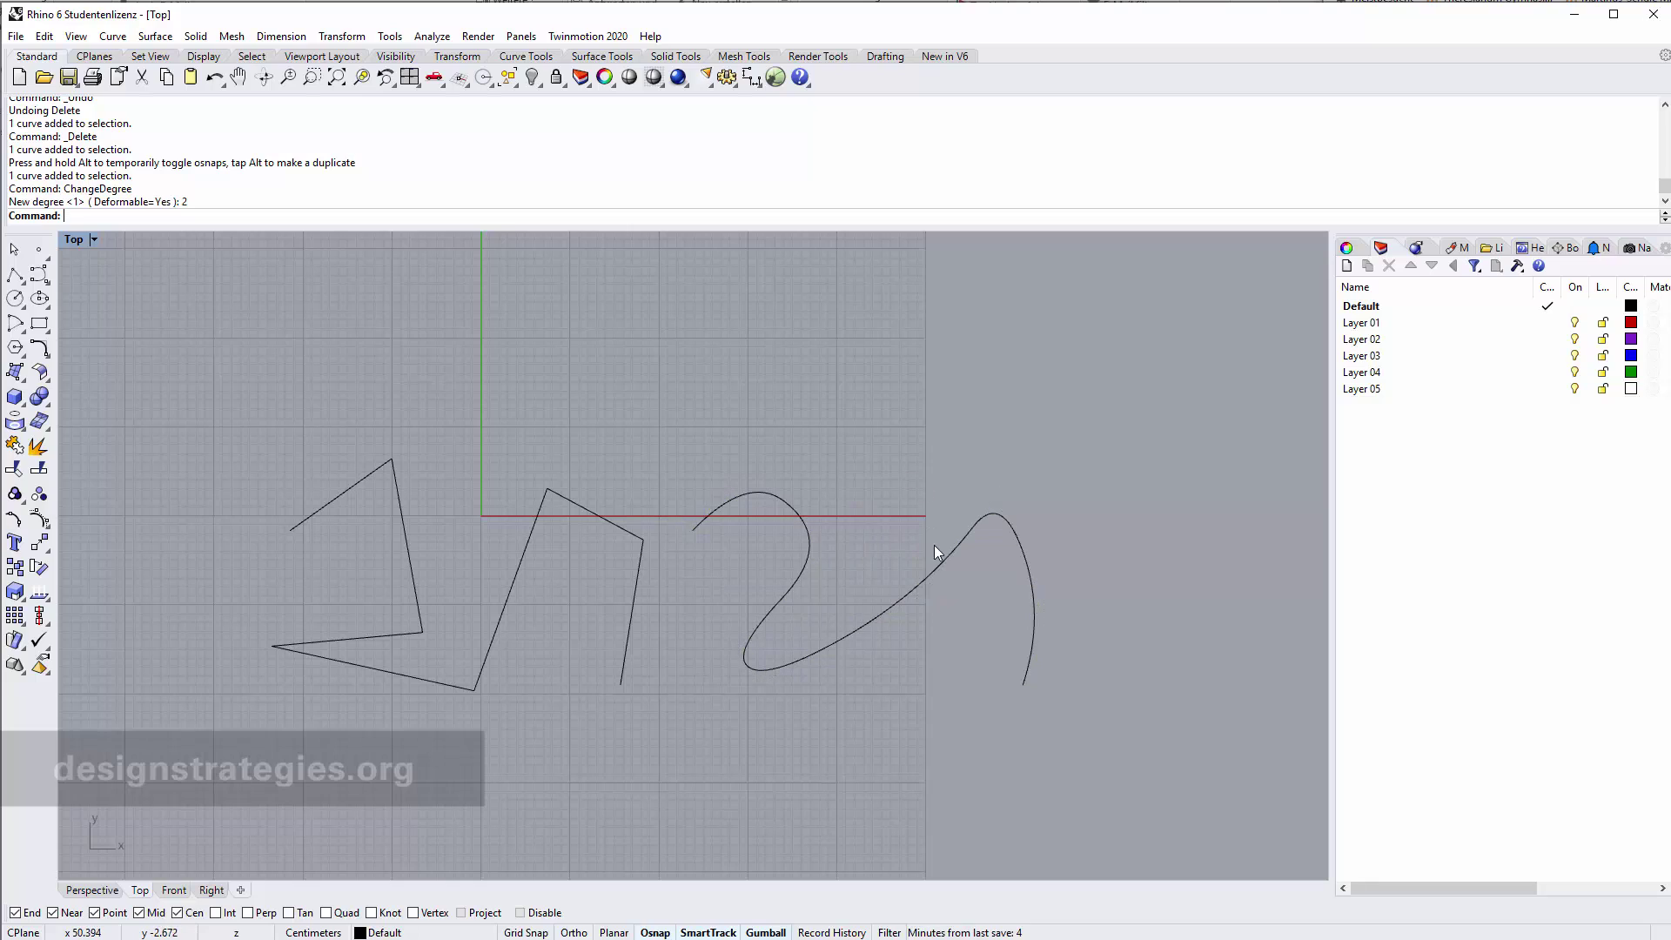
{"action": "left_click", "coordinate": [936, 571]}
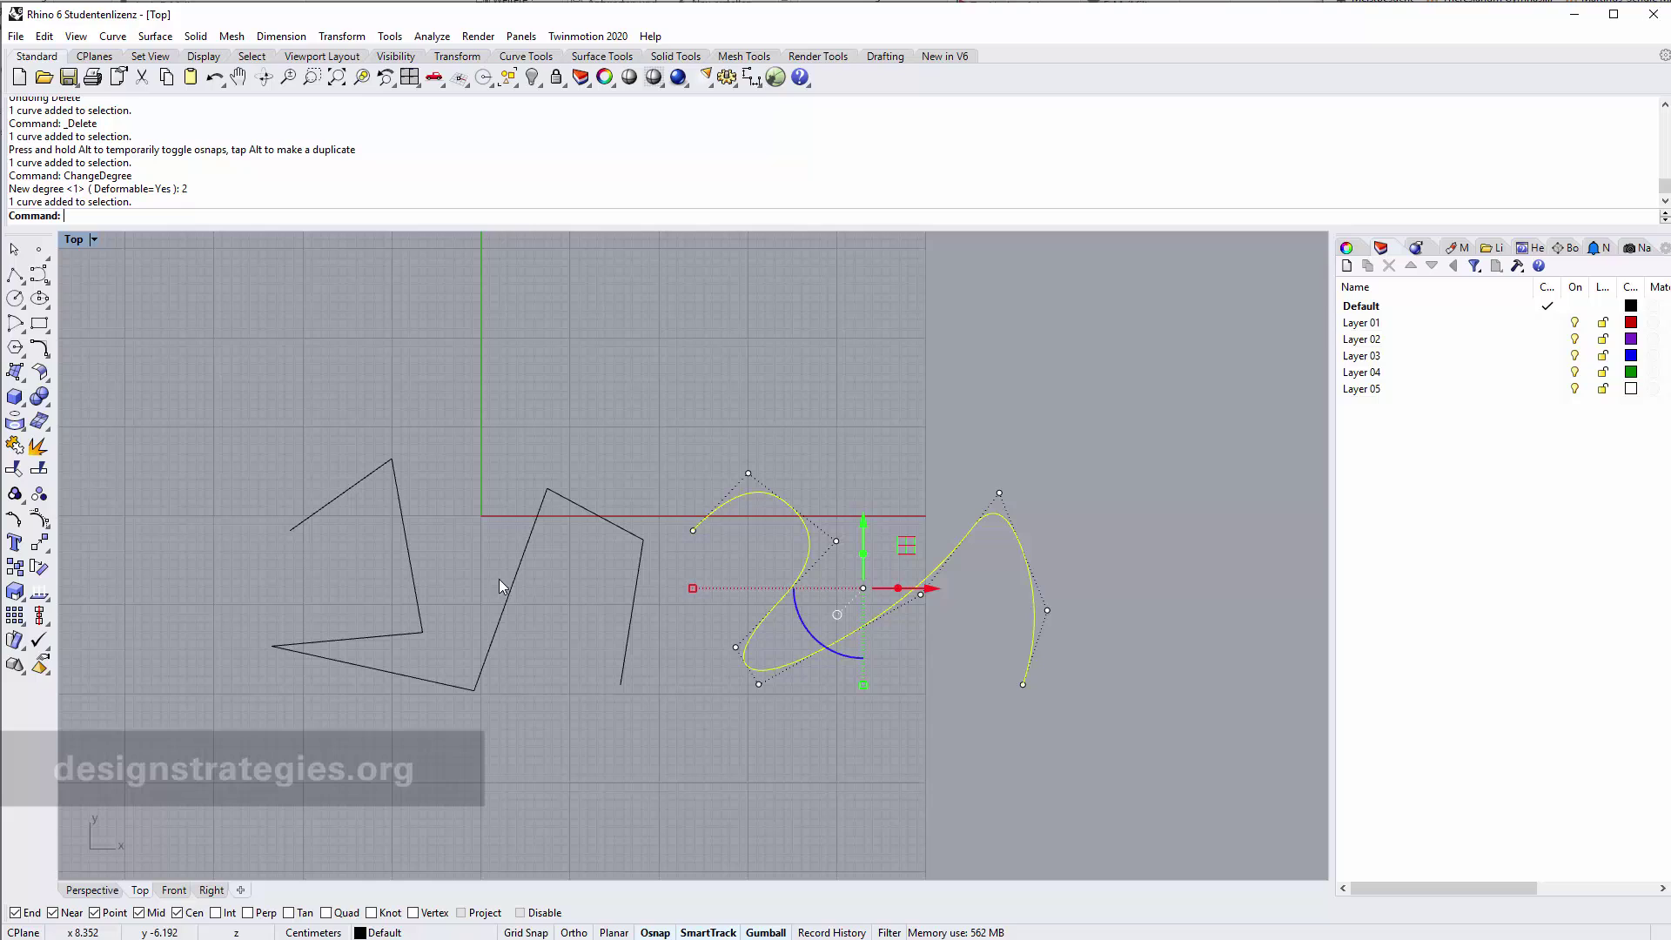
{"action": "left_click", "coordinate": [938, 756]}
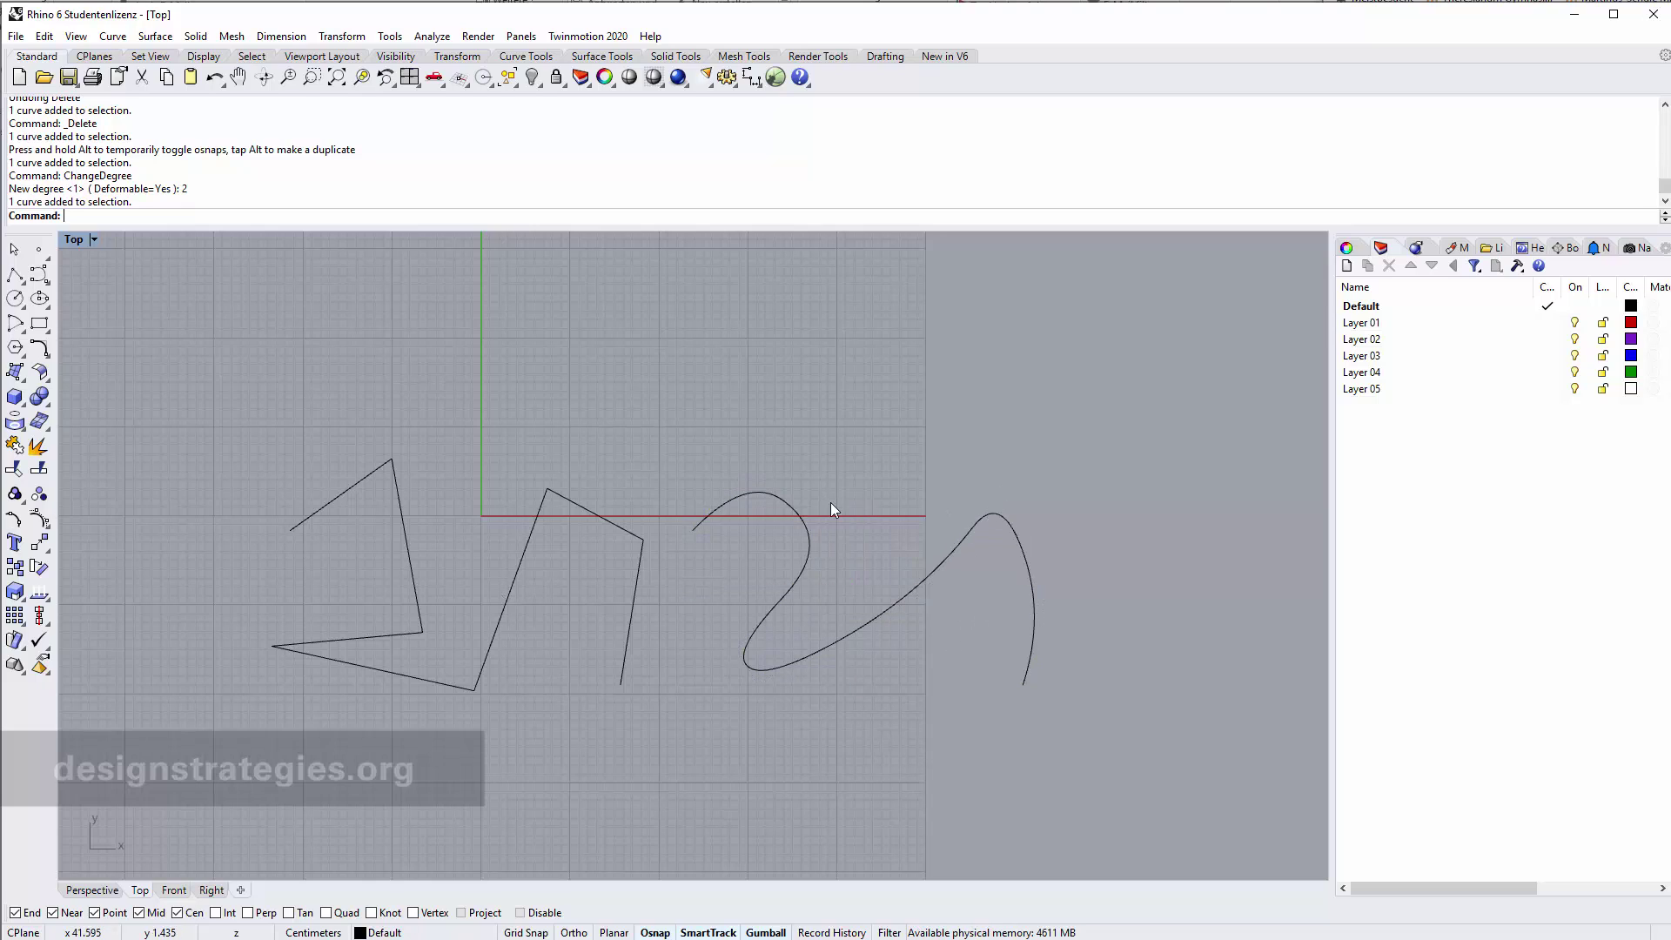
{"action": "right_click_drag", "start_coordinate": [905, 597], "coordinate": [784, 562]}
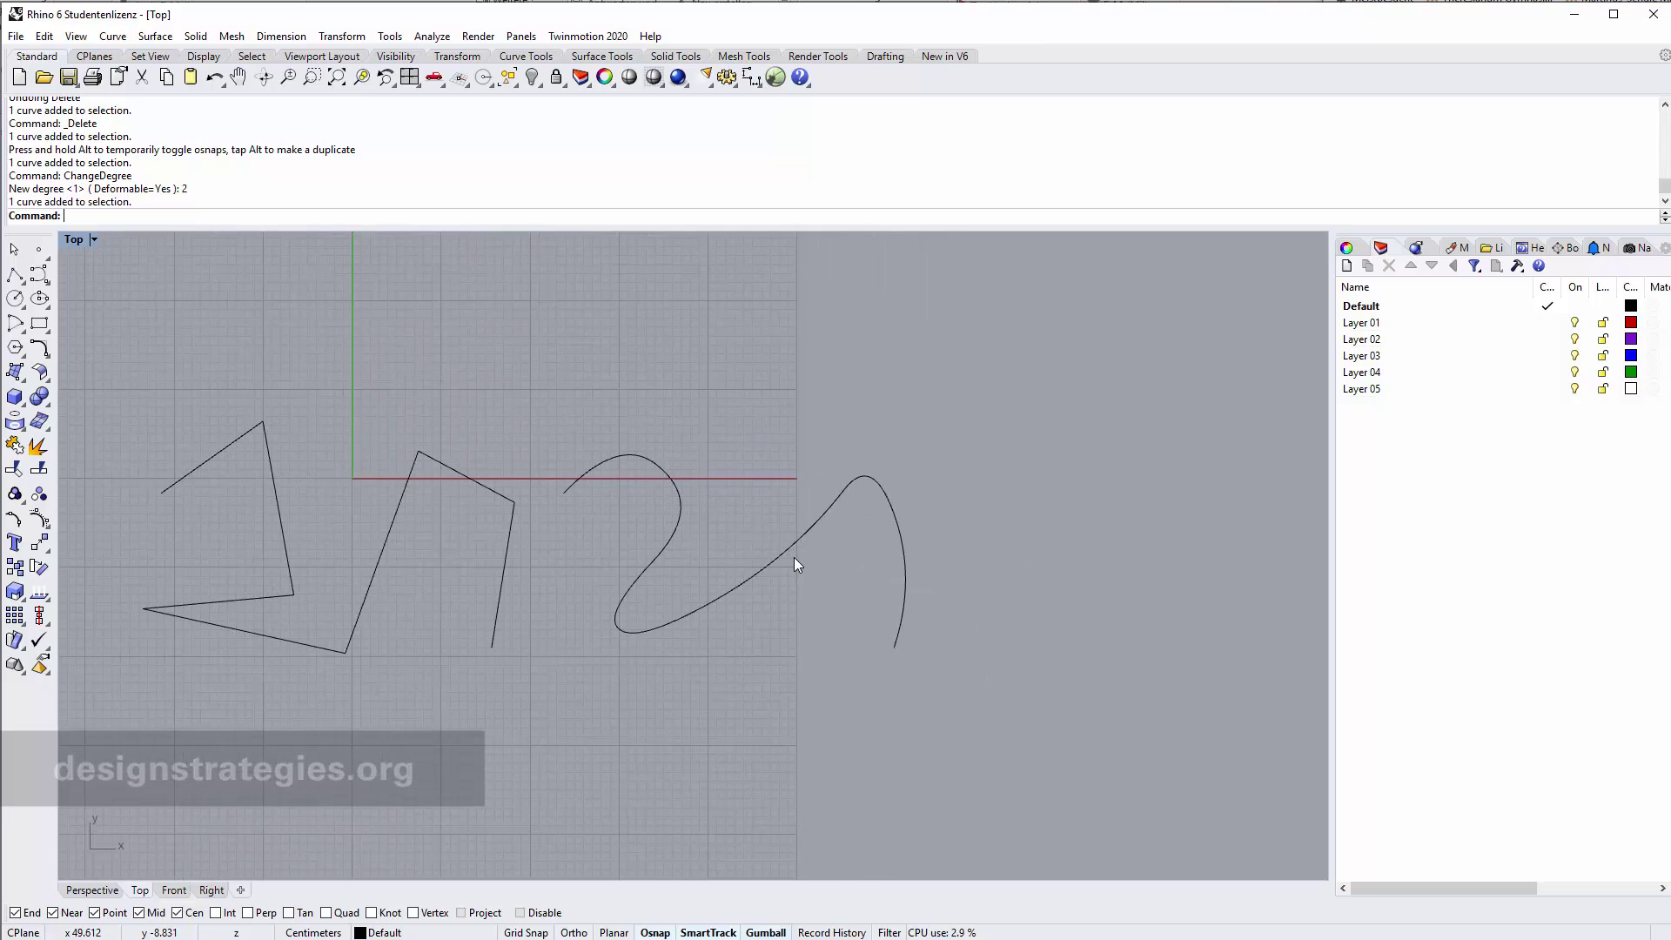
{"action": "scroll", "coordinate": [795, 559], "scroll_direction": "up", "scroll_amount": 2}
{"action": "left_click", "coordinate": [38, 250]}
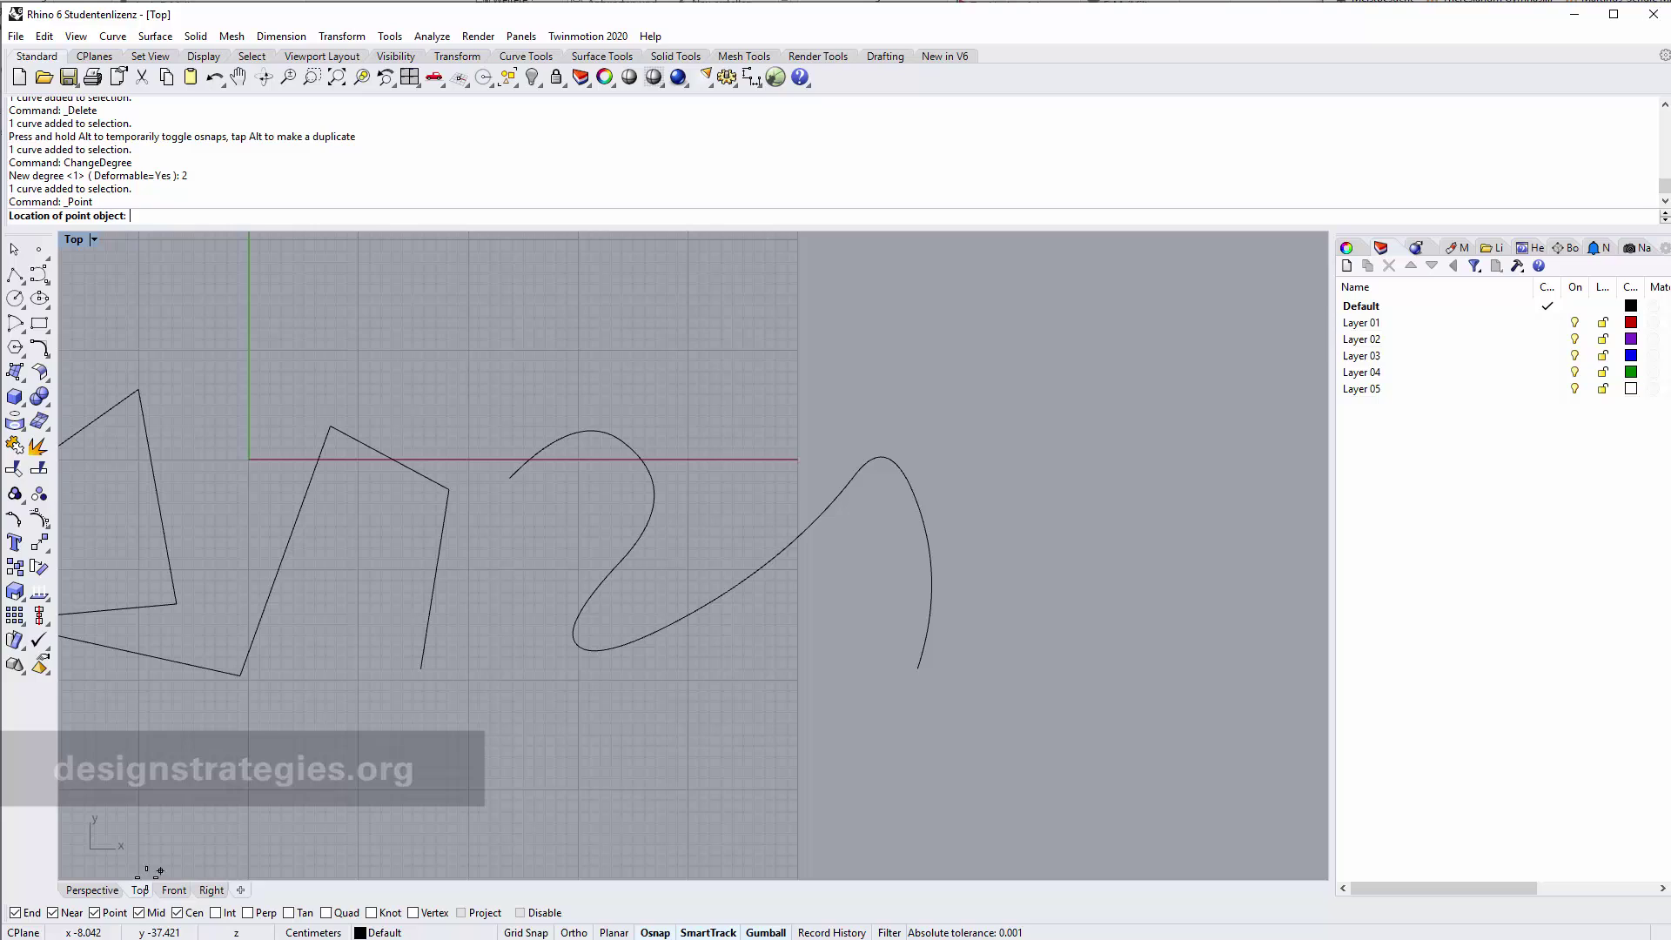
Step: Place two points on the smooth curve, one on the S-bend and one on the lower sweep
{"action": "left_click", "coordinate": [623, 559]}
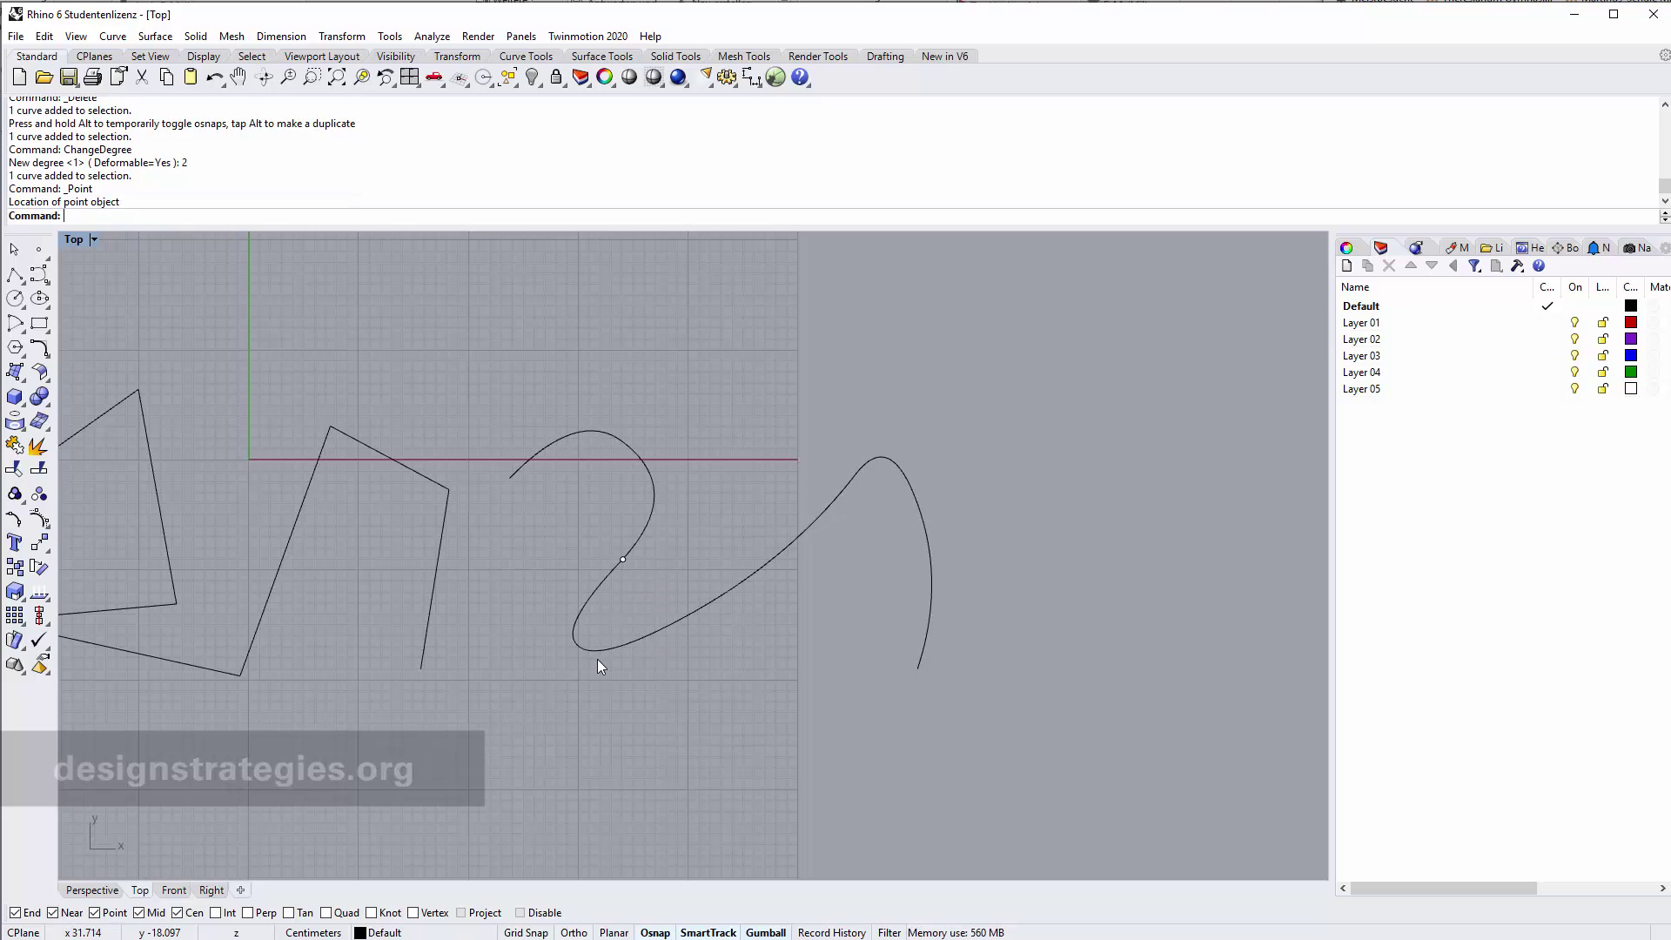
{"action": "key", "text": "Return"}
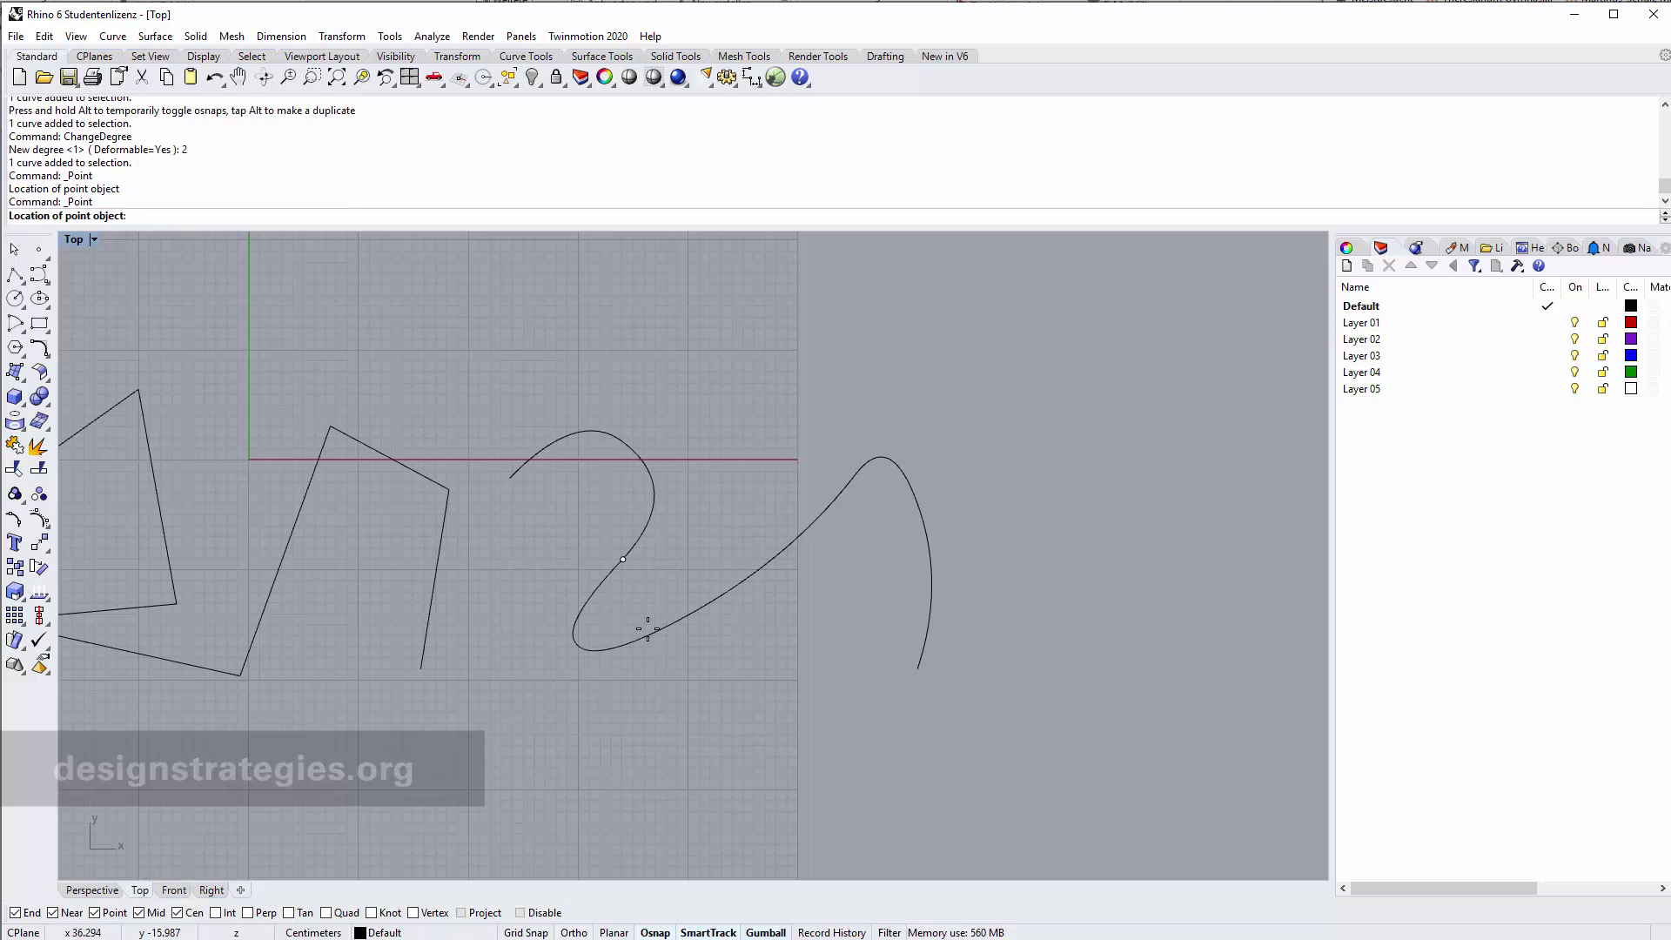
{"action": "left_click", "coordinate": [698, 609]}
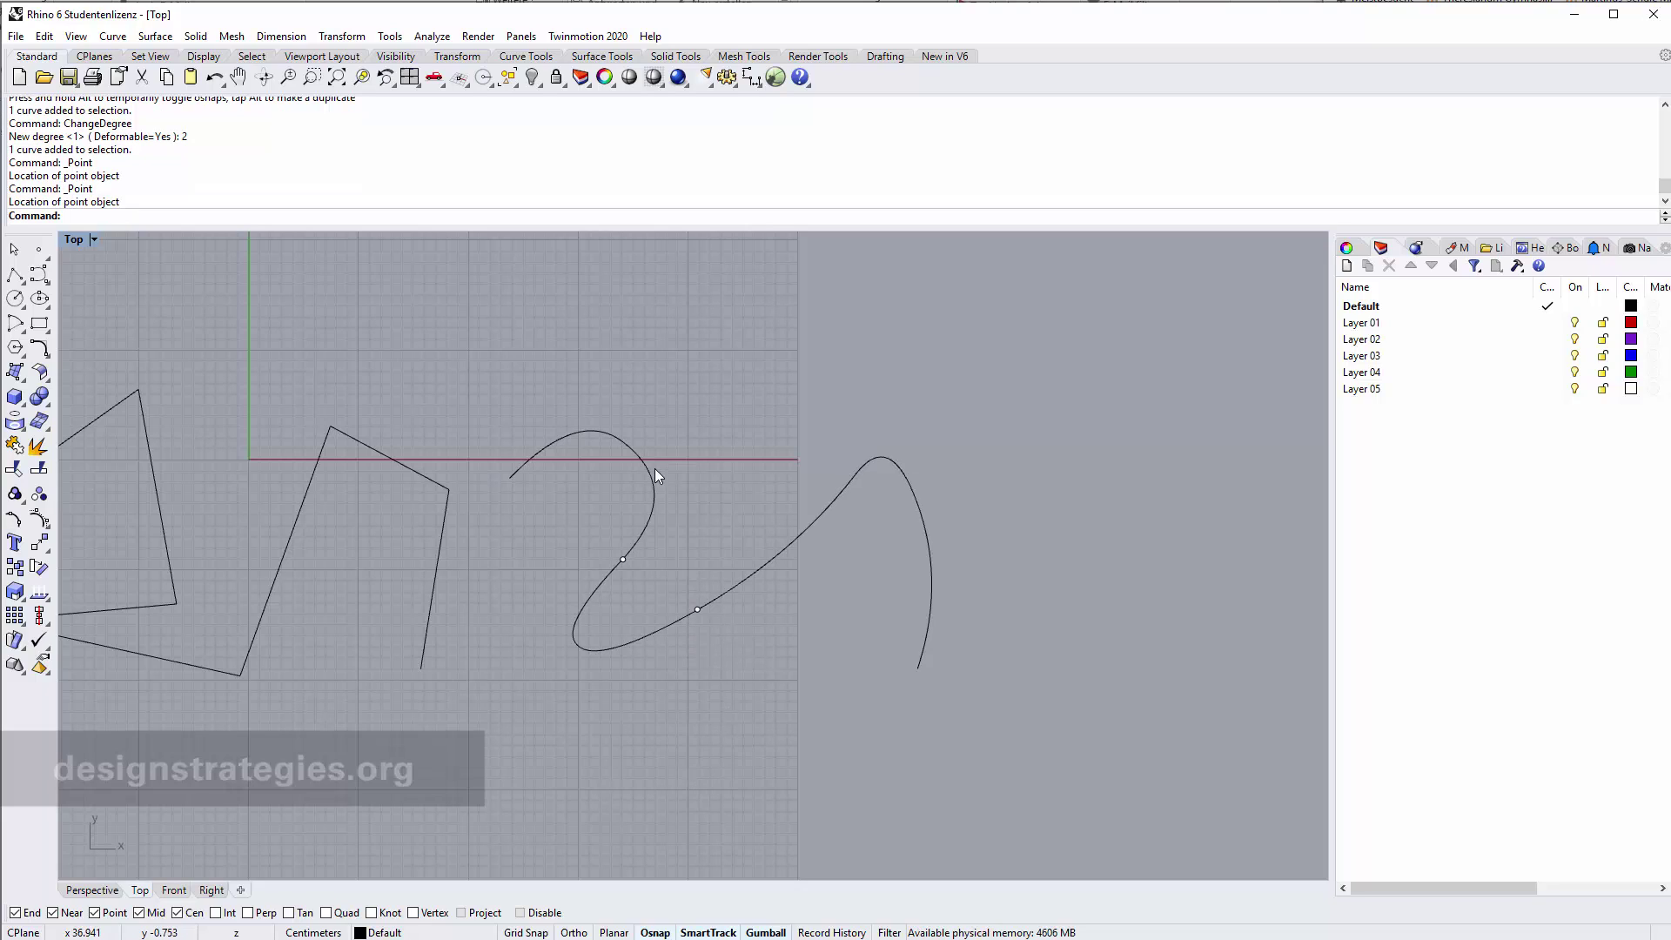
Step: Split the smooth curve using both points as cutting objects
{"action": "left_click", "coordinate": [40, 471]}
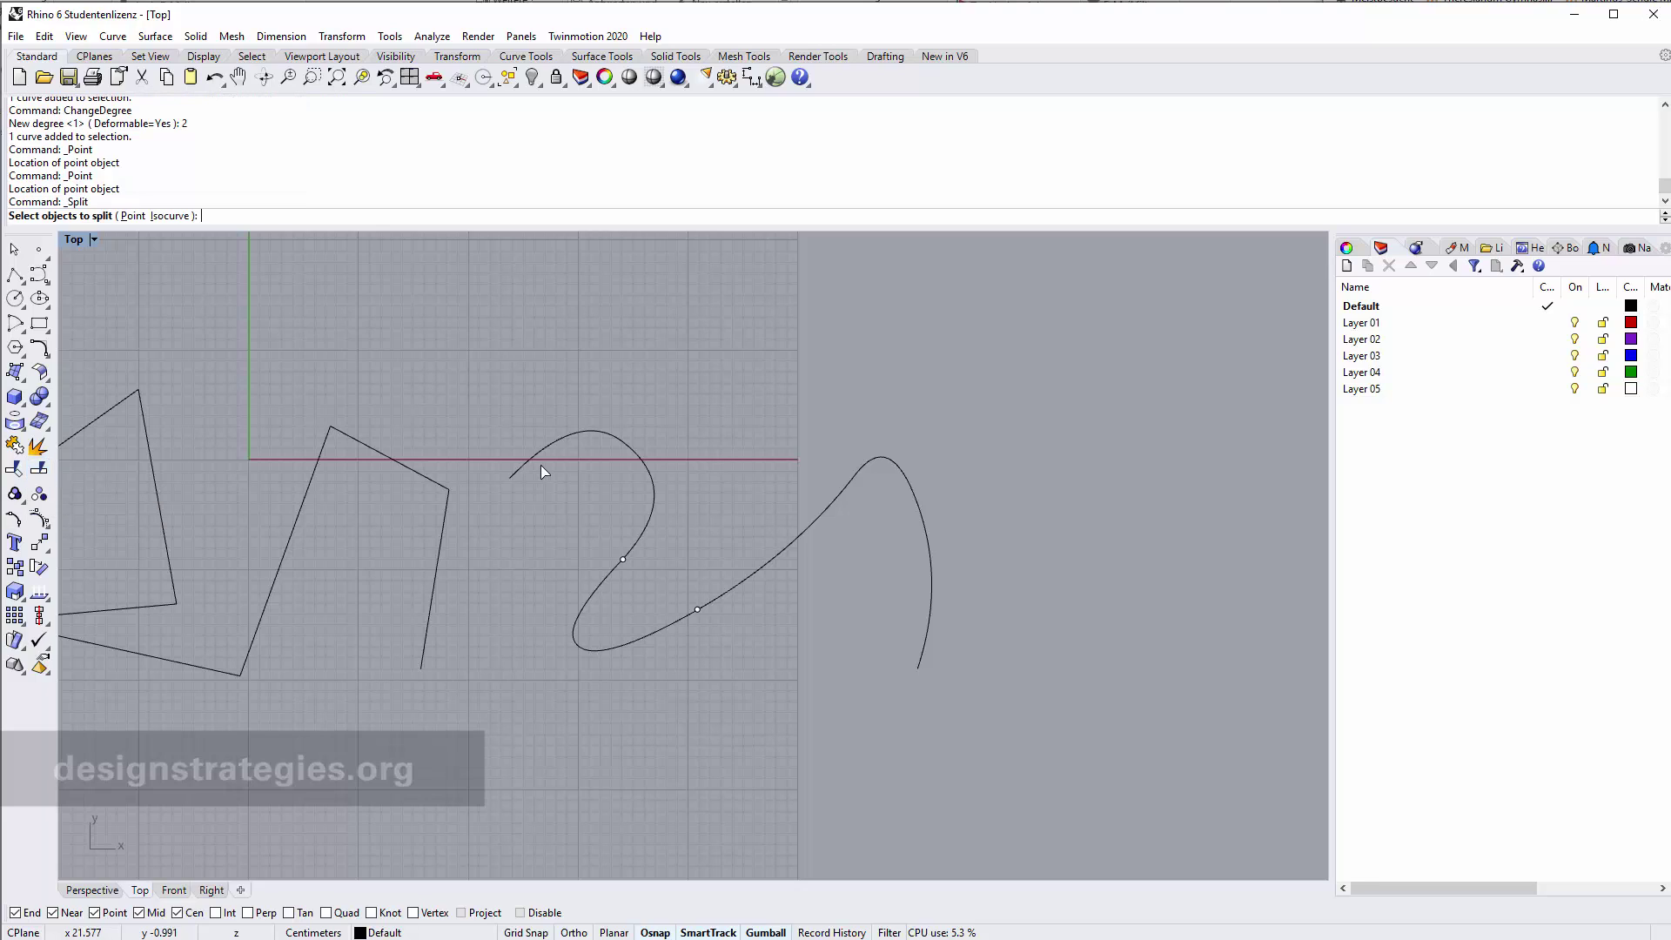
{"action": "left_click", "coordinate": [622, 449]}
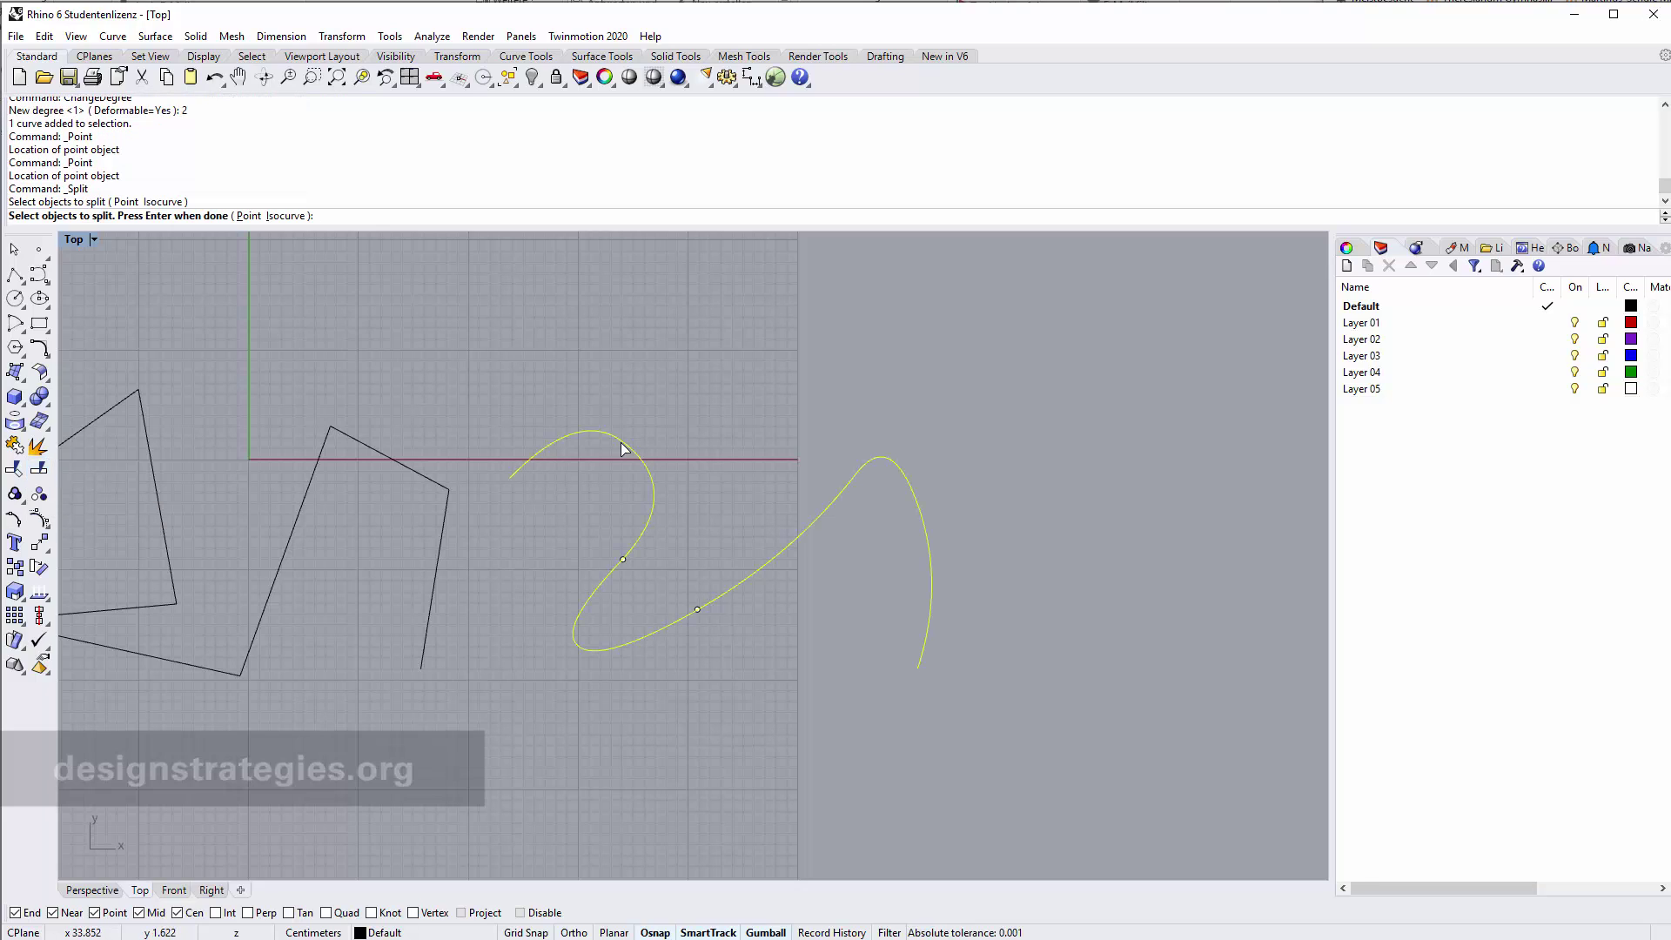
{"action": "key", "text": "Return"}
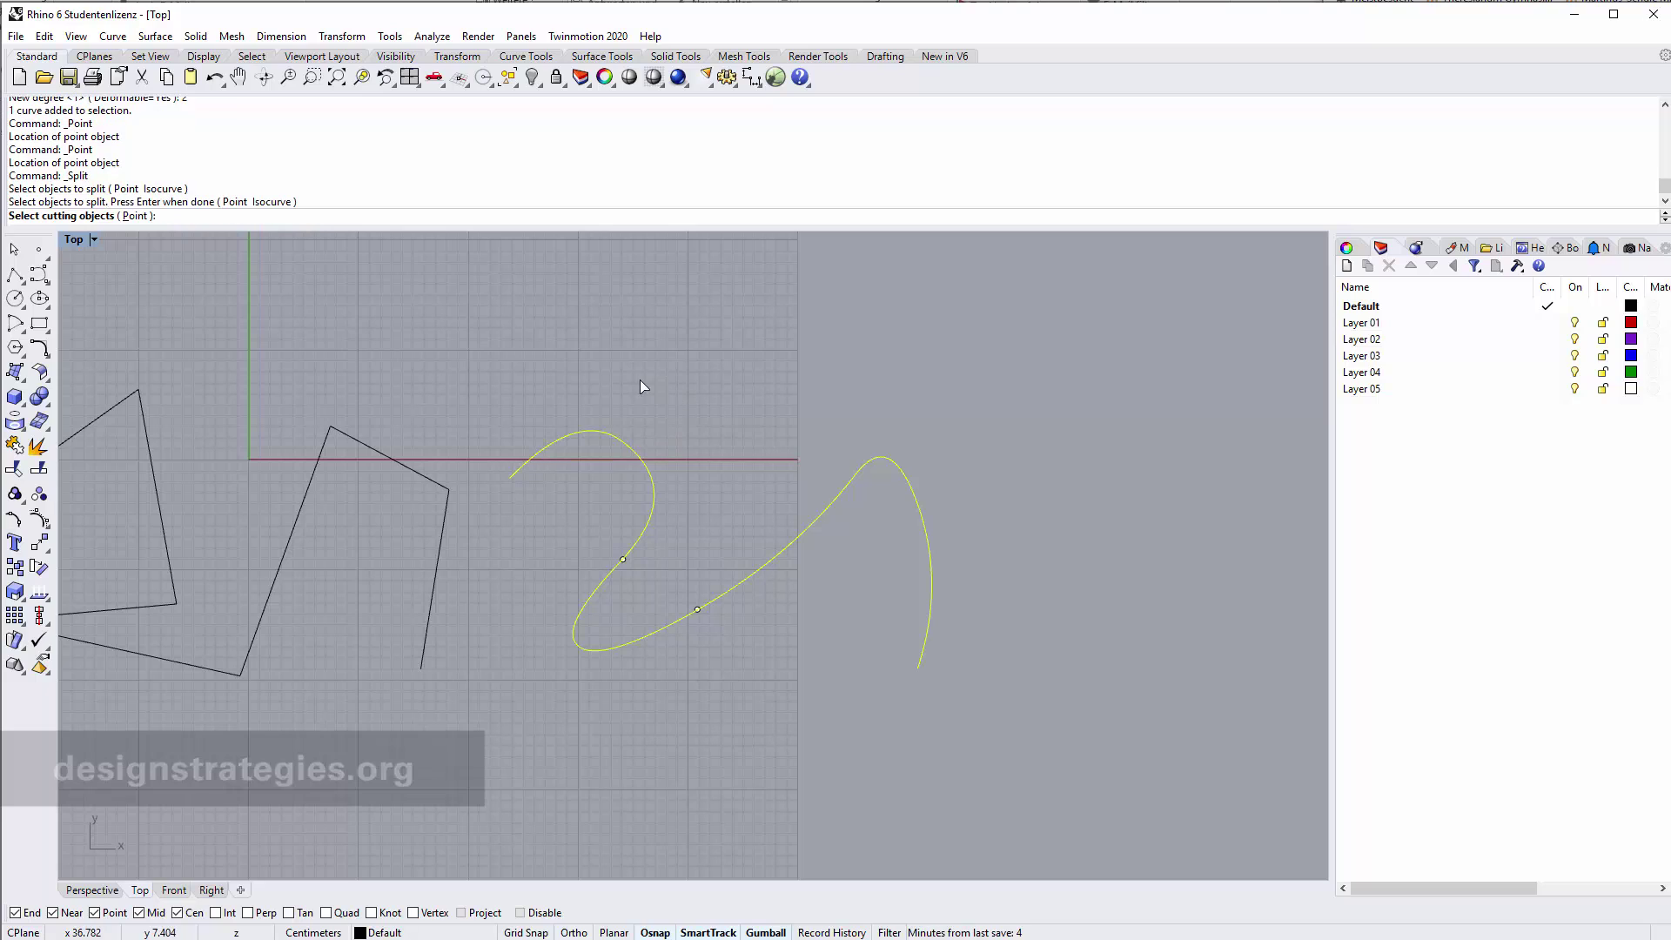
{"action": "left_click_drag", "start_coordinate": [636, 458], "coordinate": [834, 683]}
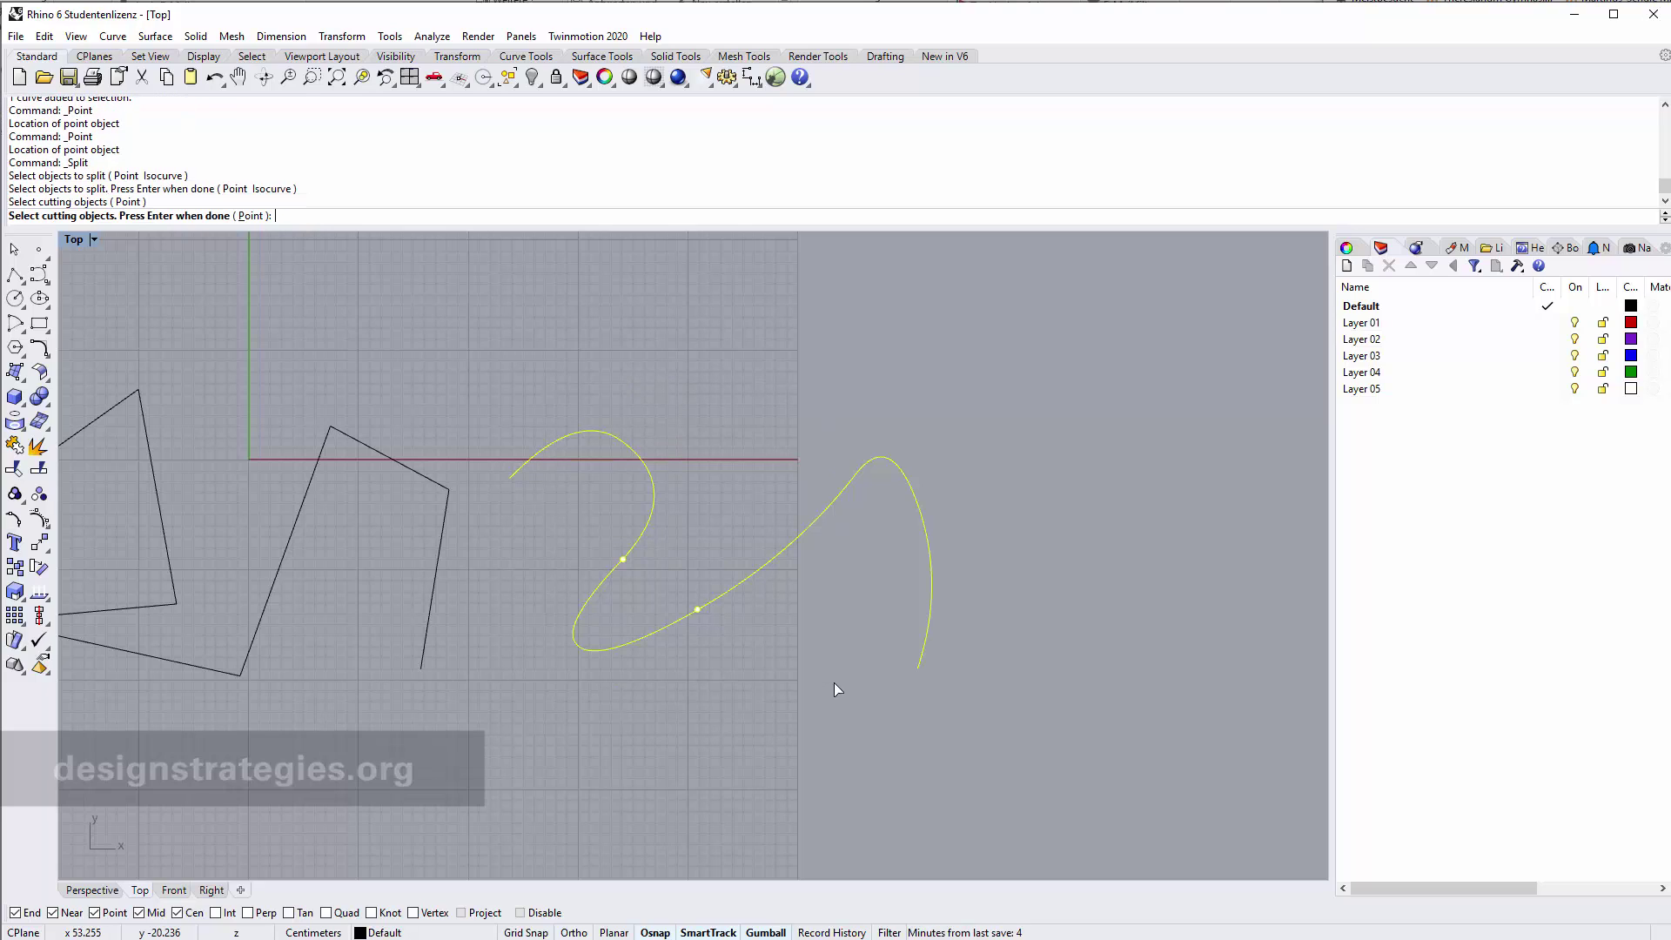
{"action": "key", "text": "Return"}
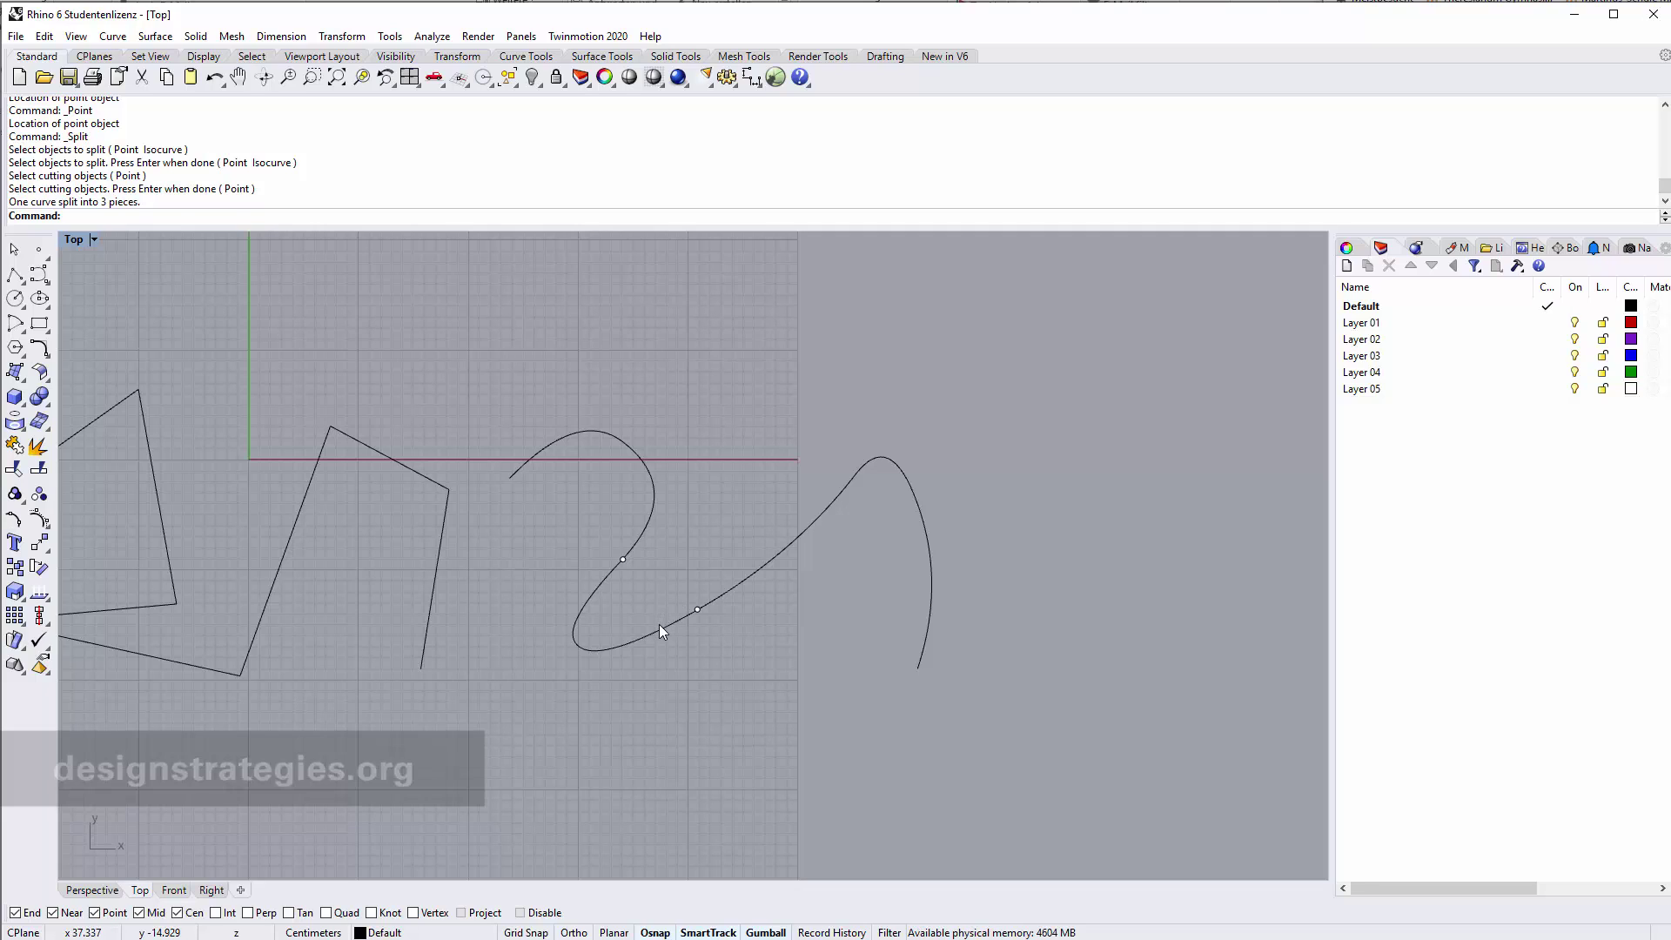
Step: Select each split piece in turn to confirm they are separate, ending on the middle piece
{"action": "left_click", "coordinate": [659, 624]}
{"action": "left_click", "coordinate": [763, 691]}
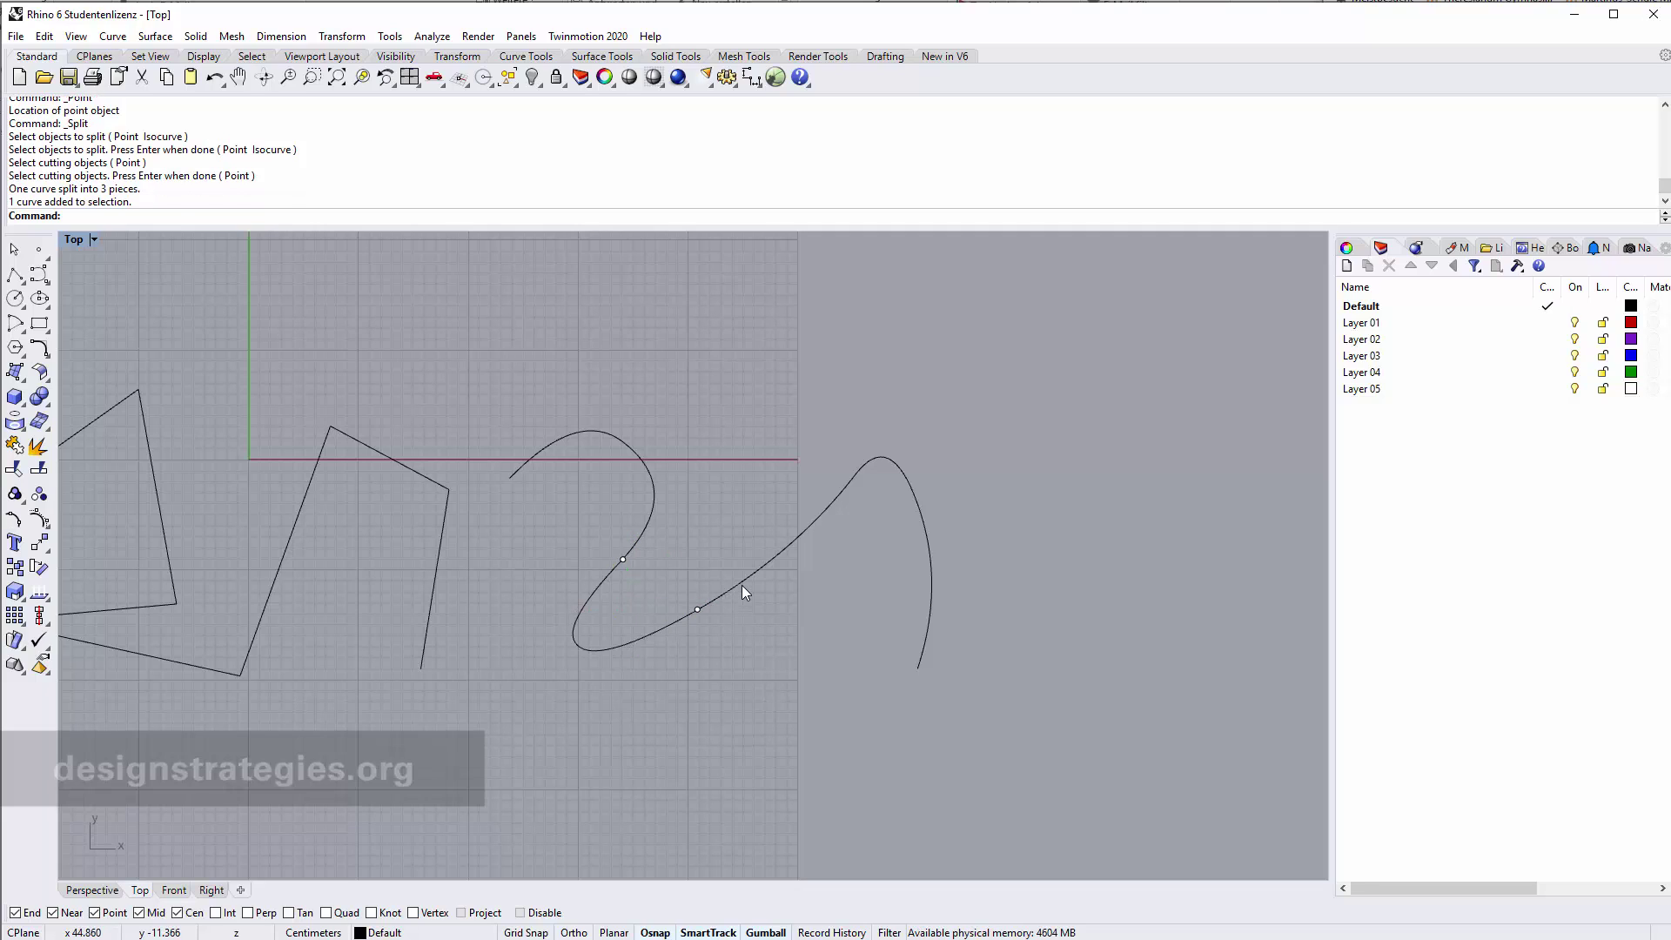
{"action": "left_click", "coordinate": [741, 584]}
{"action": "left_click", "coordinate": [645, 634]}
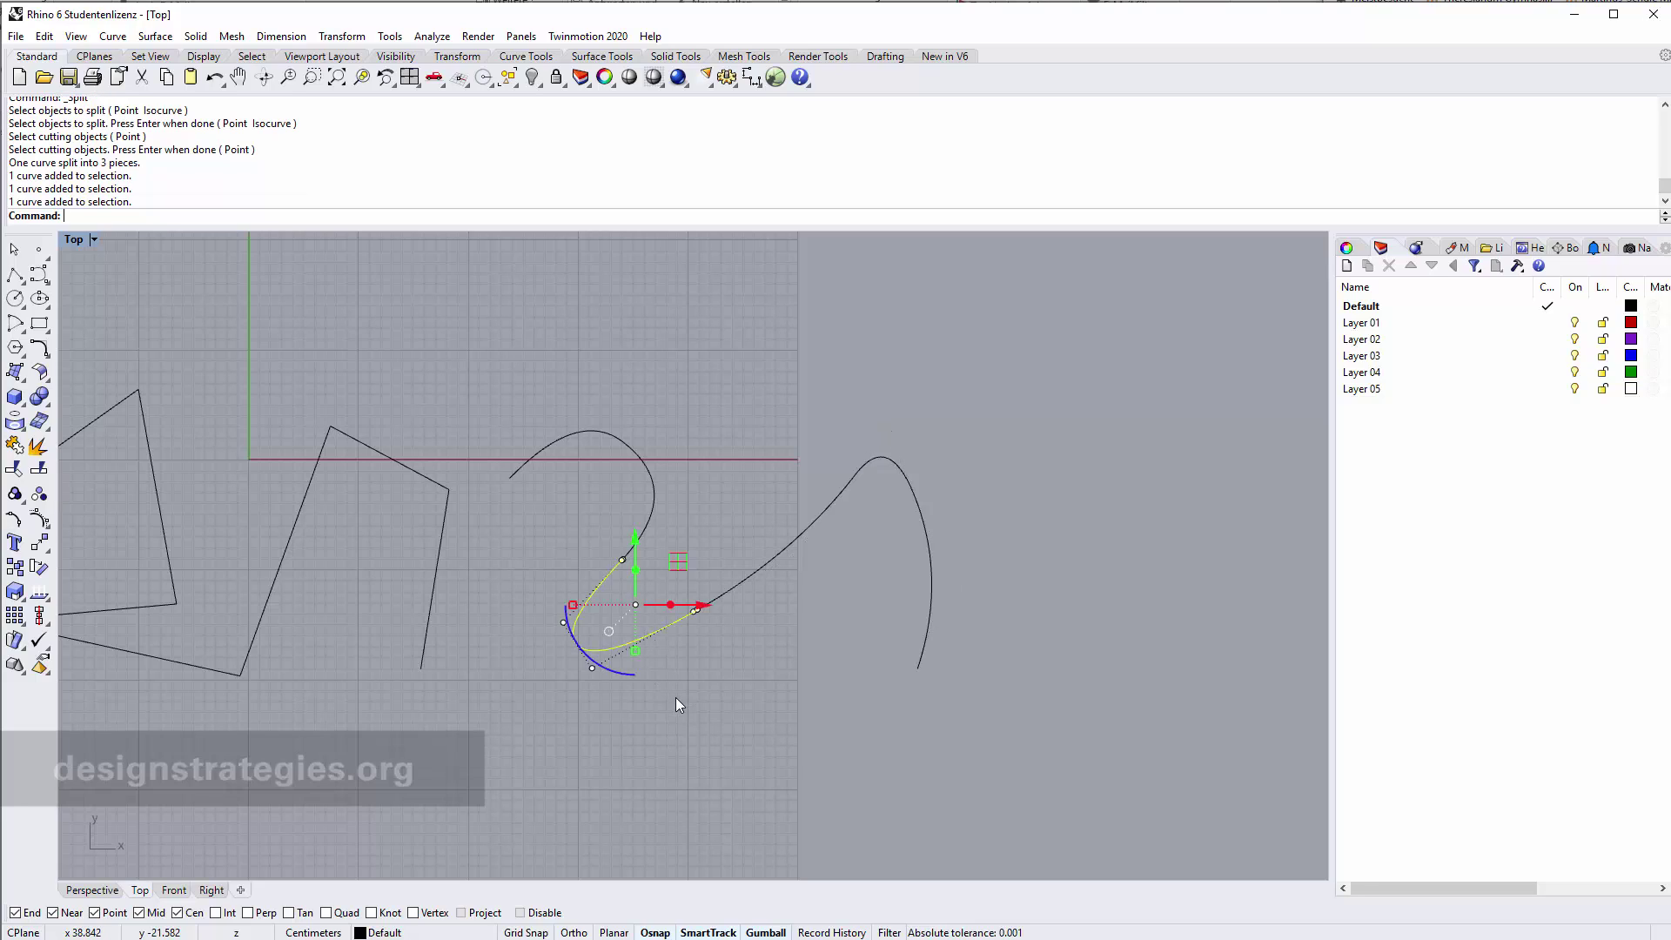
Step: Delete the selected middle piece of the split curve
{"action": "key", "text": "Delete"}
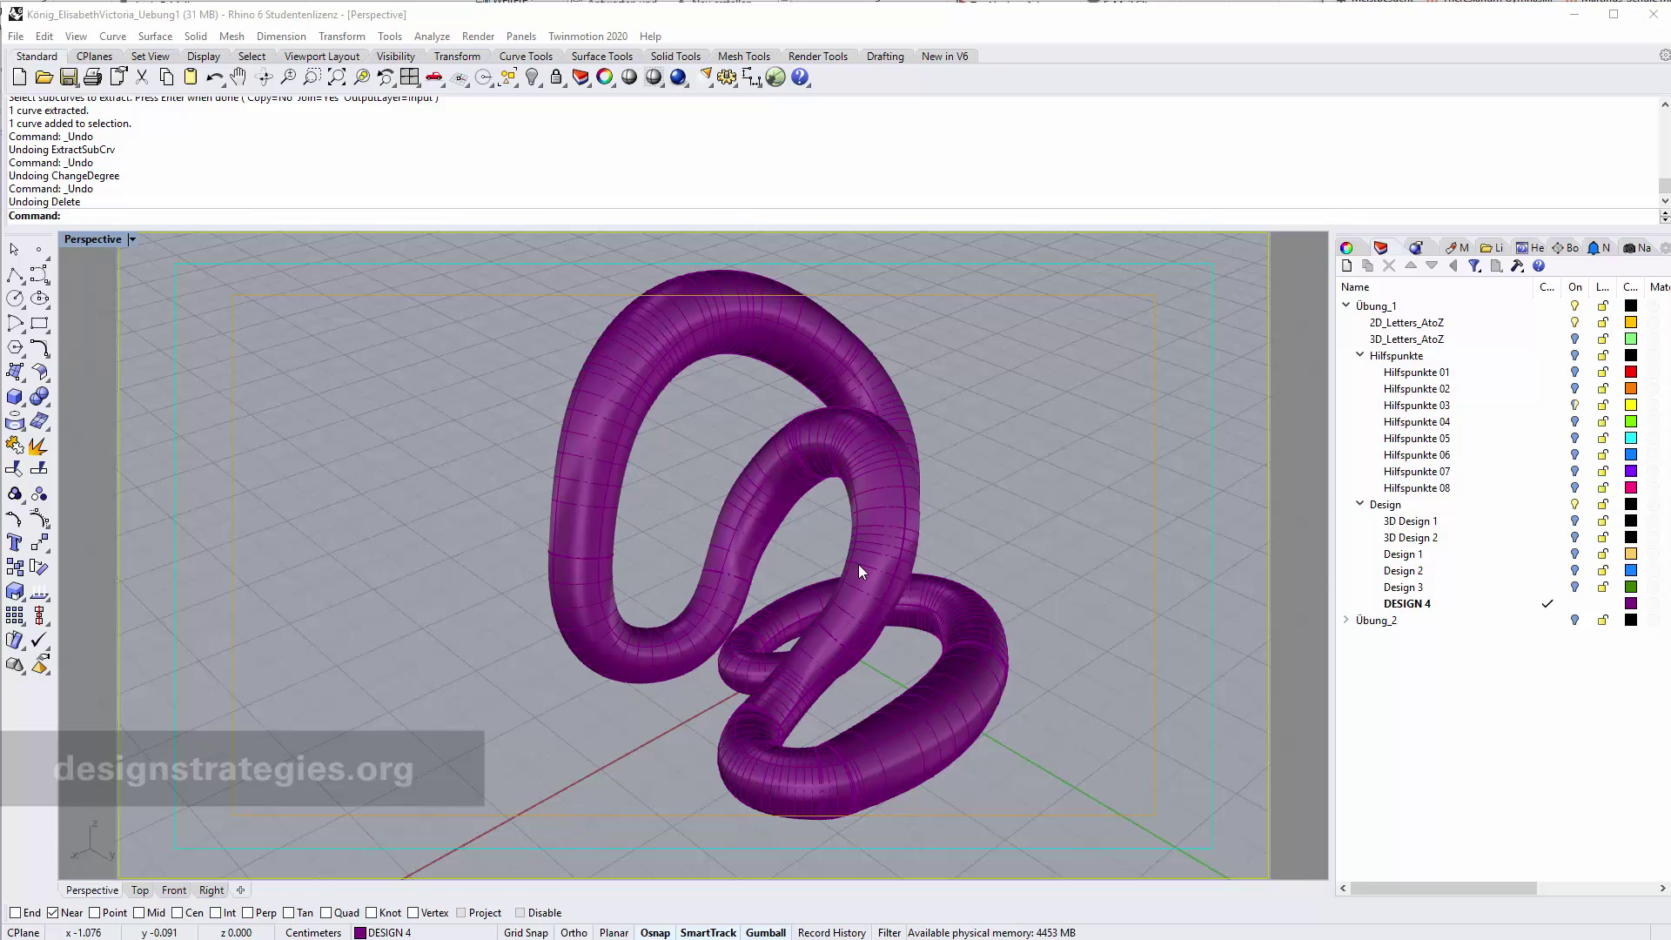
Step: Delete the purple tube polysurface and orbit the Perspective view around its remaining path curve
{"action": "left_click", "coordinate": [896, 416]}
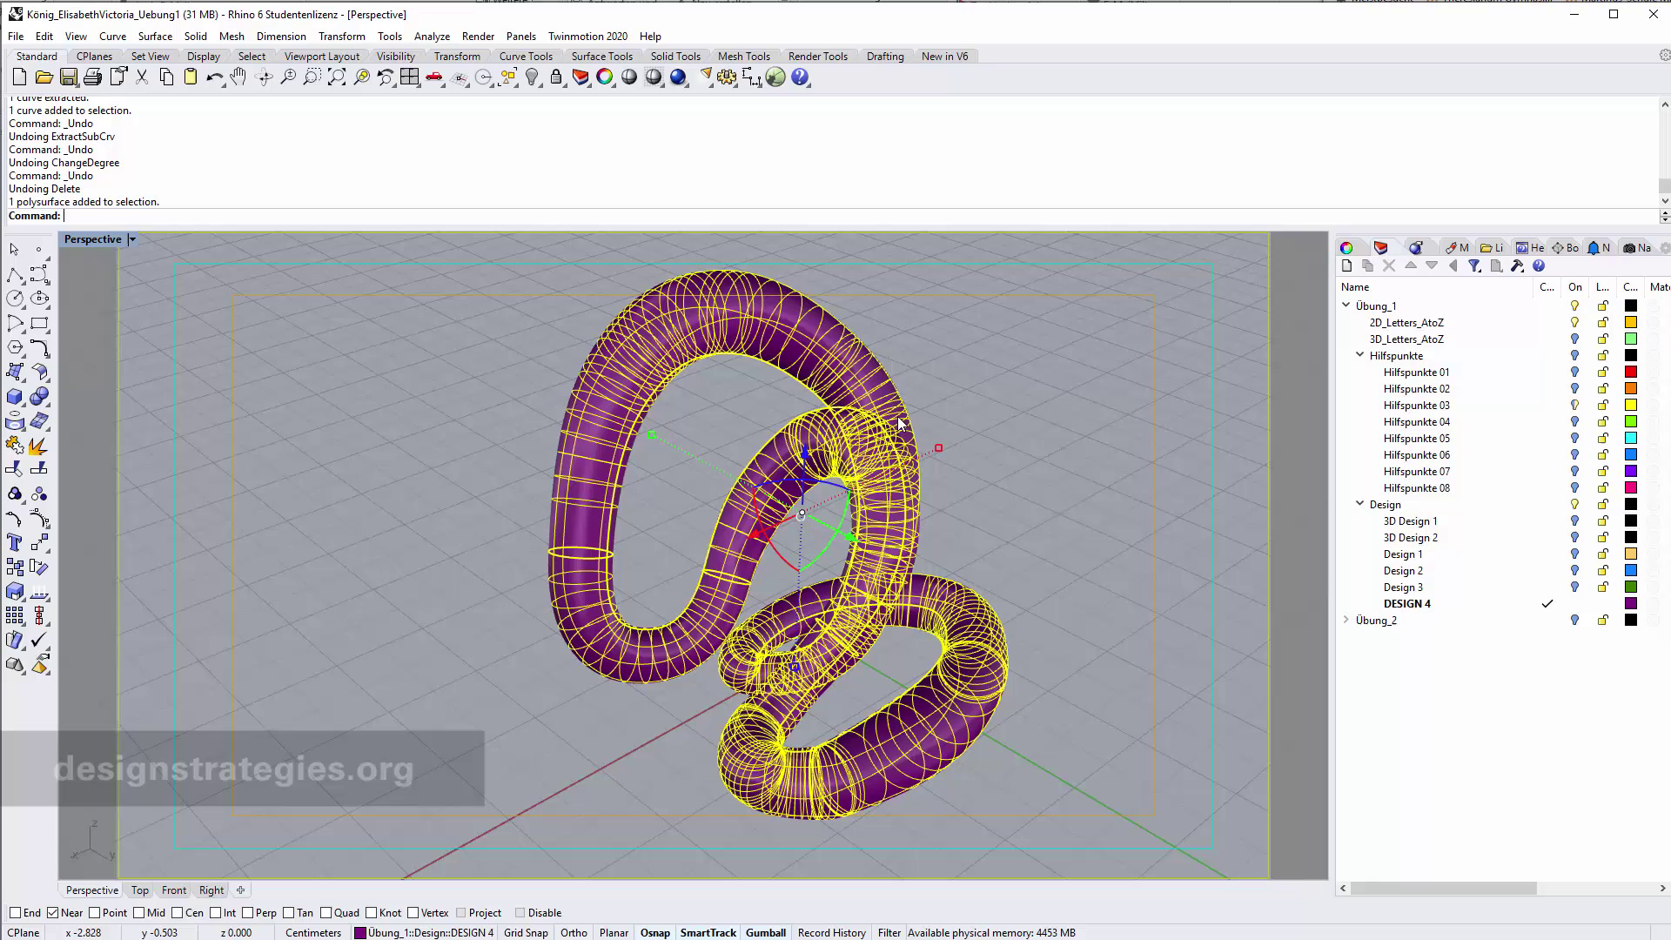
{"action": "key", "text": "Delete"}
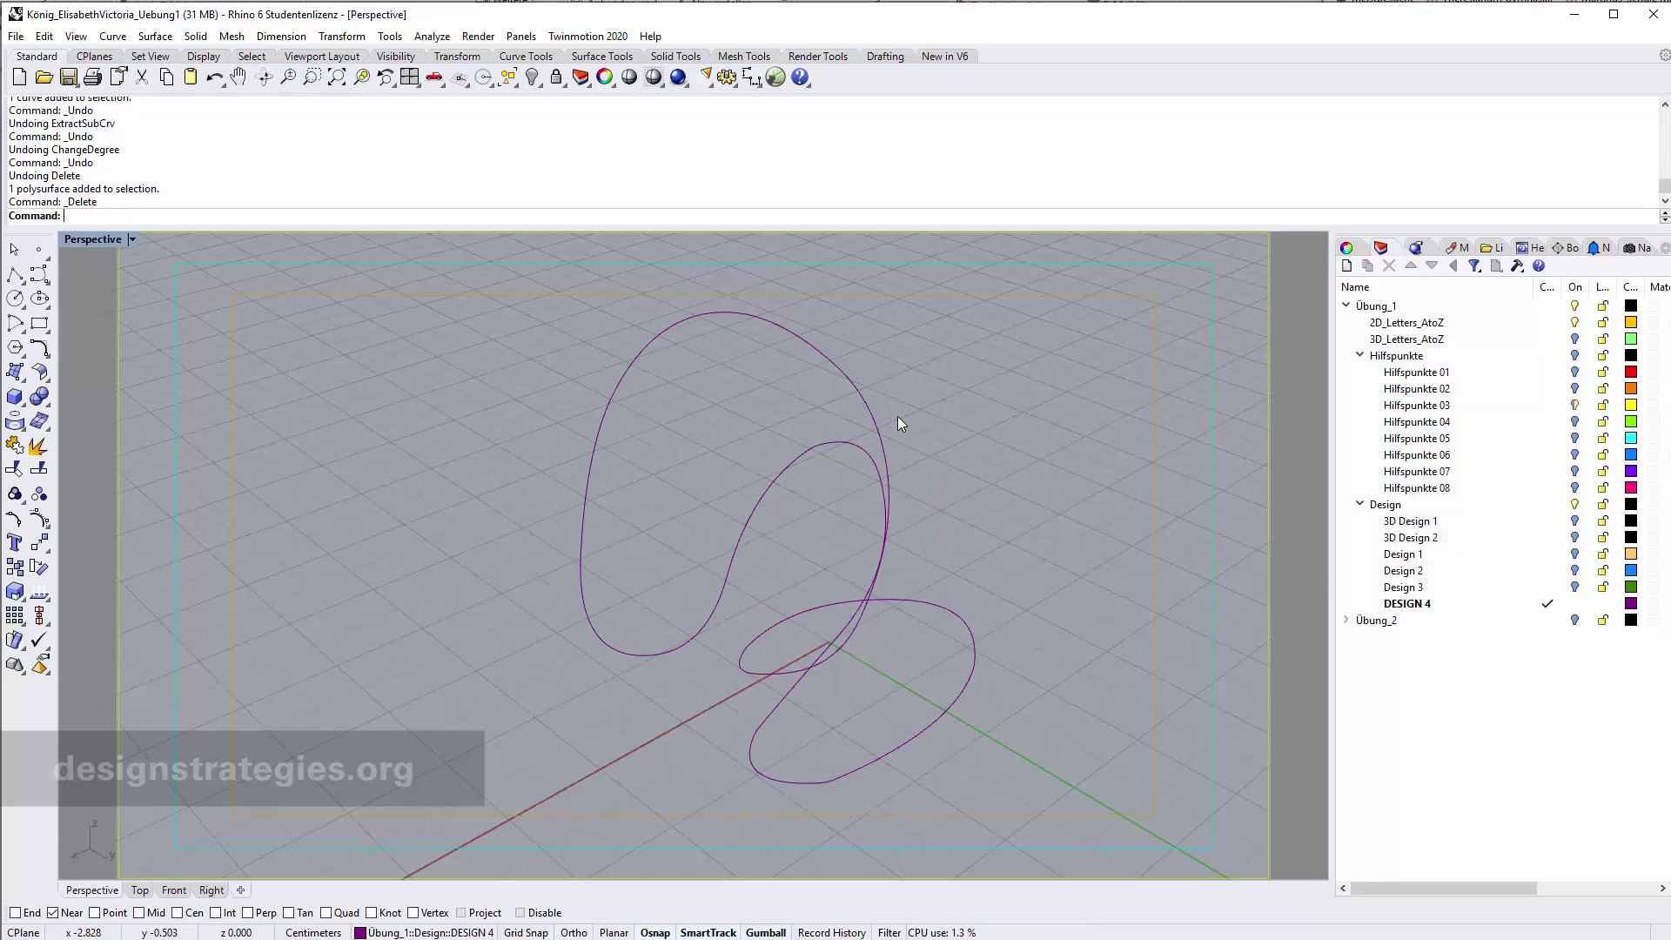
{"action": "right_click_drag", "start_coordinate": [921, 550], "coordinate": [935, 565]}
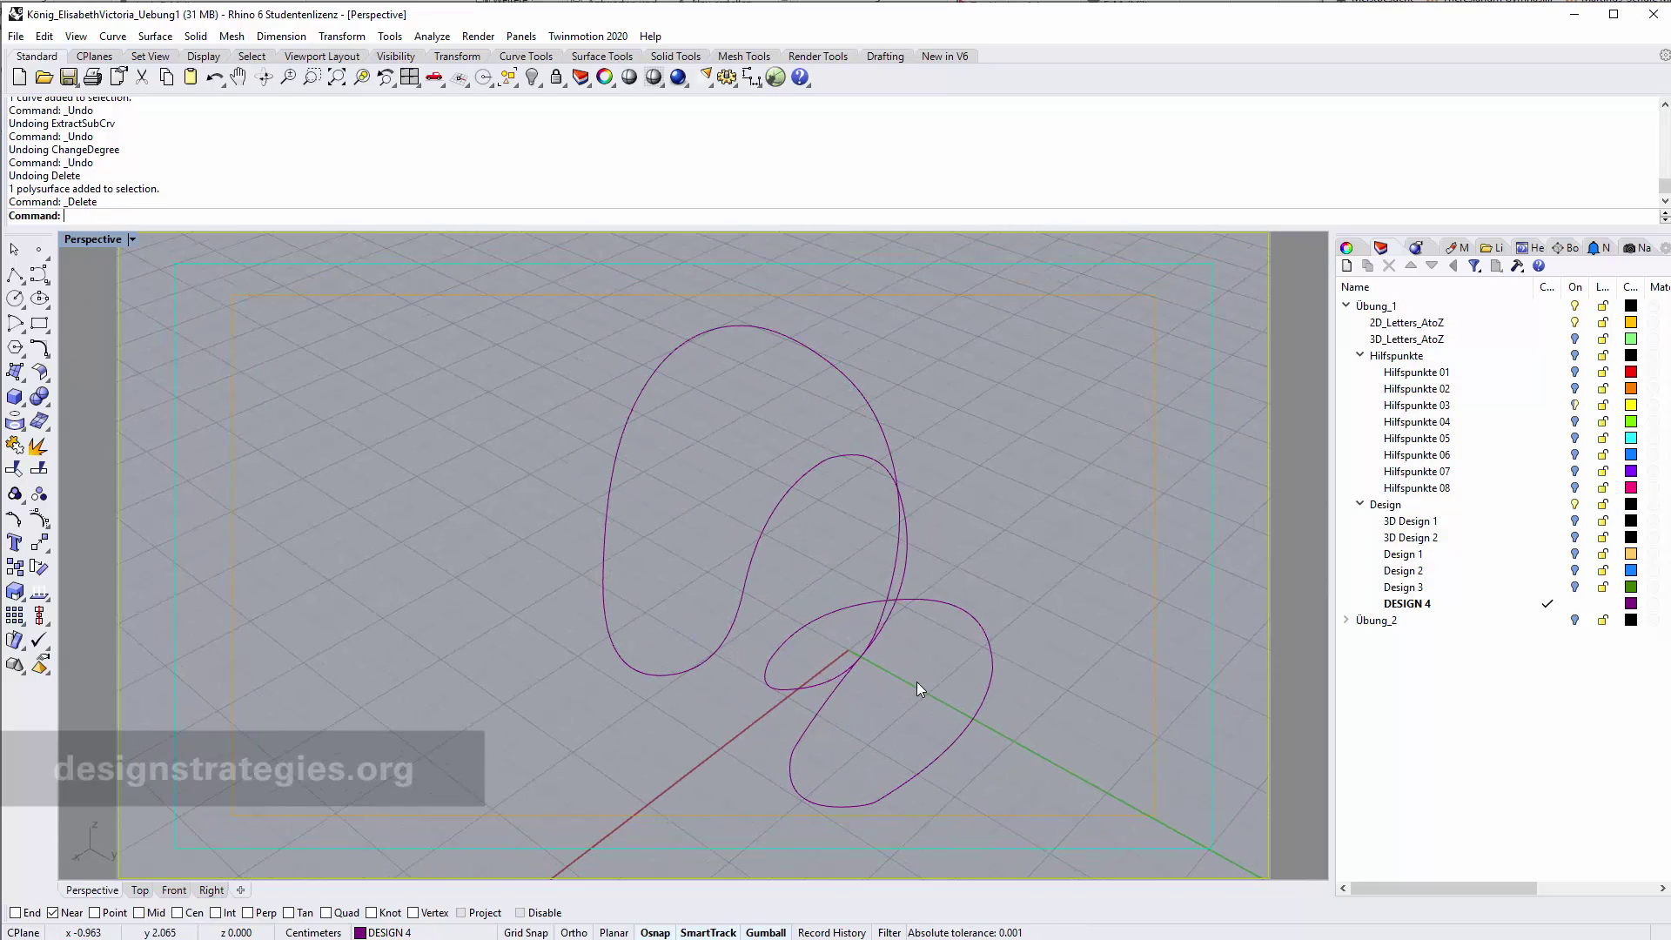
{"action": "right_click_drag", "start_coordinate": [916, 681], "coordinate": [870, 753]}
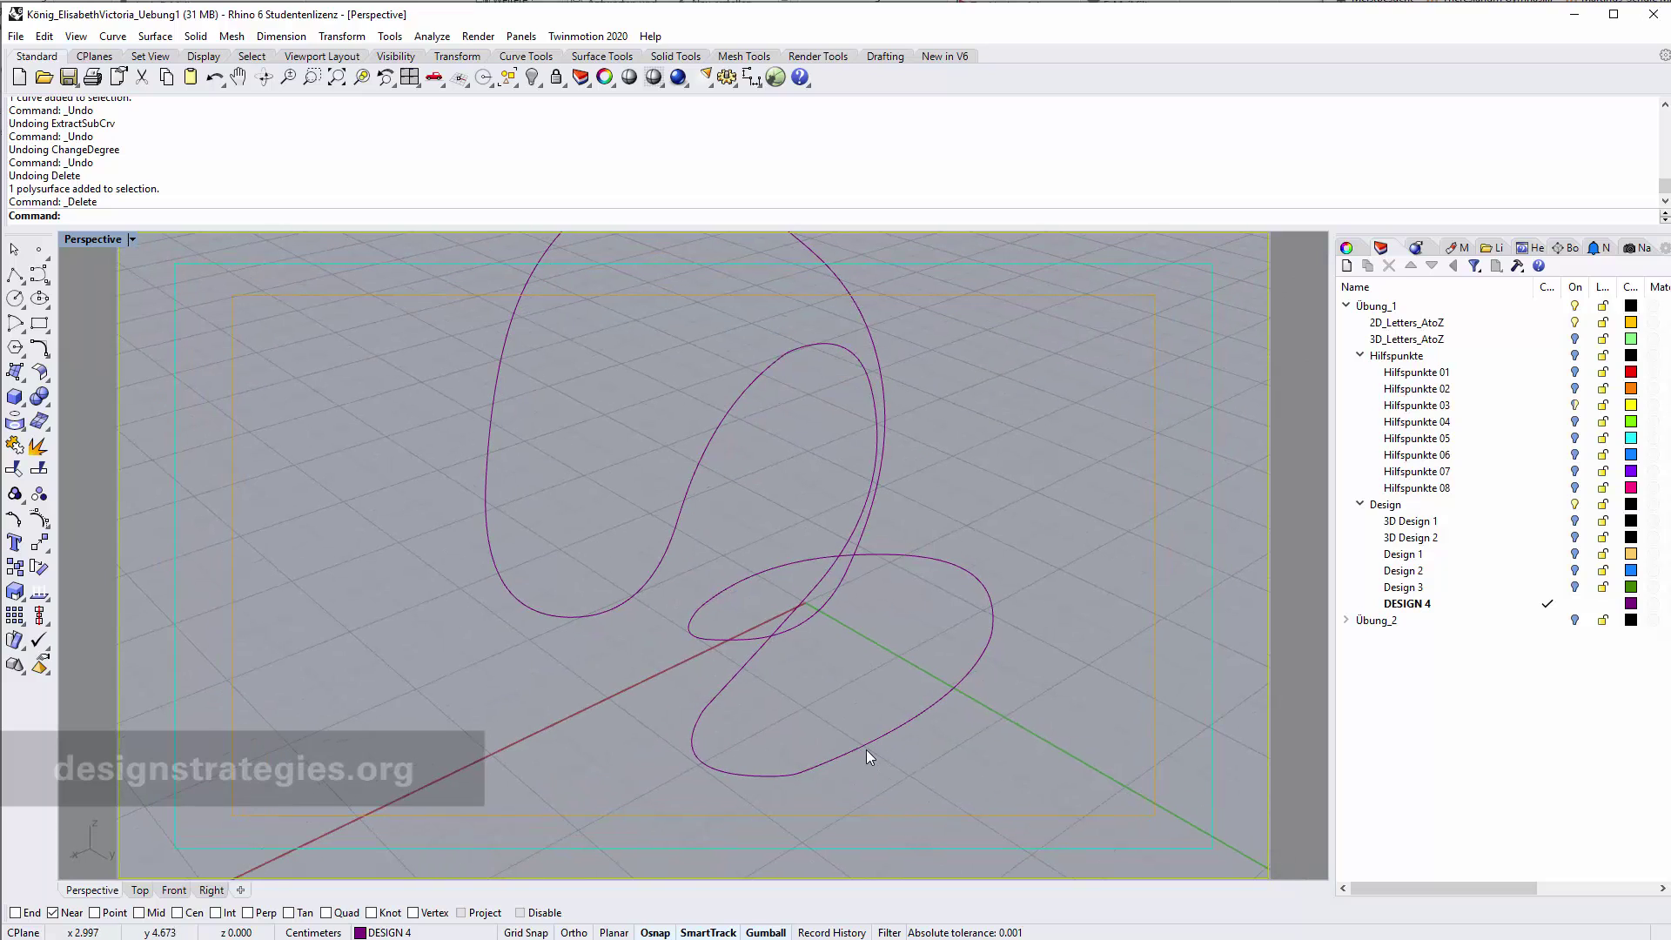
Step: Convert the knot curve to an angular degree-1 polyline with ChangeDegree 1
{"action": "left_click", "coordinate": [602, 613]}
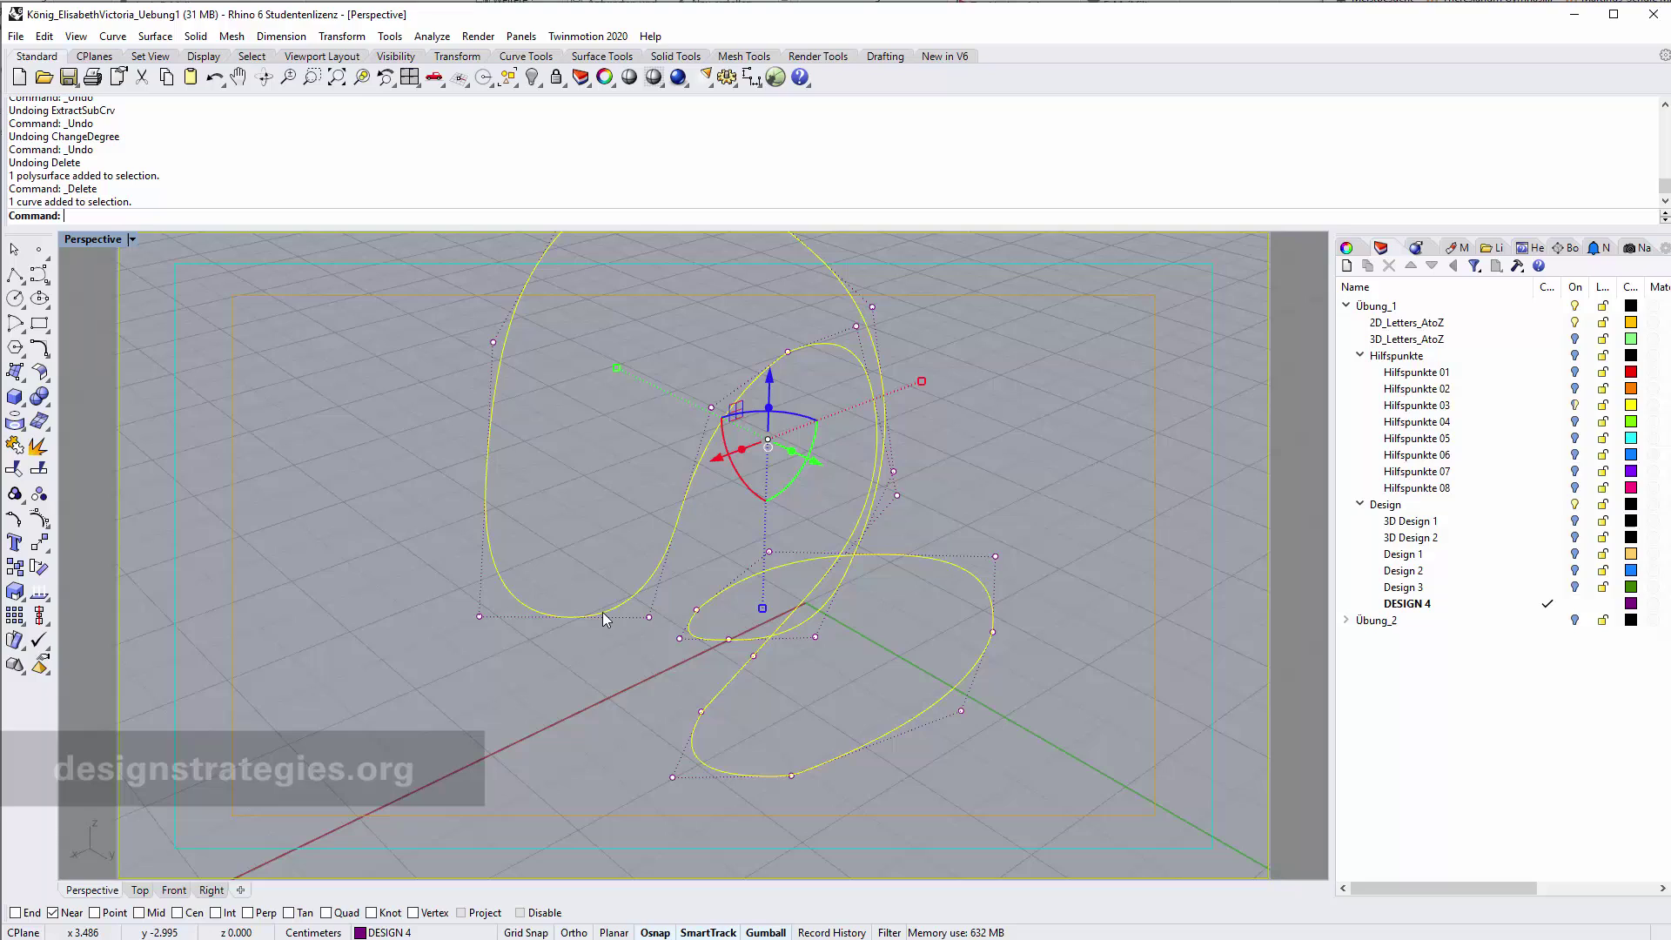
{"action": "left_click", "coordinate": [571, 715]}
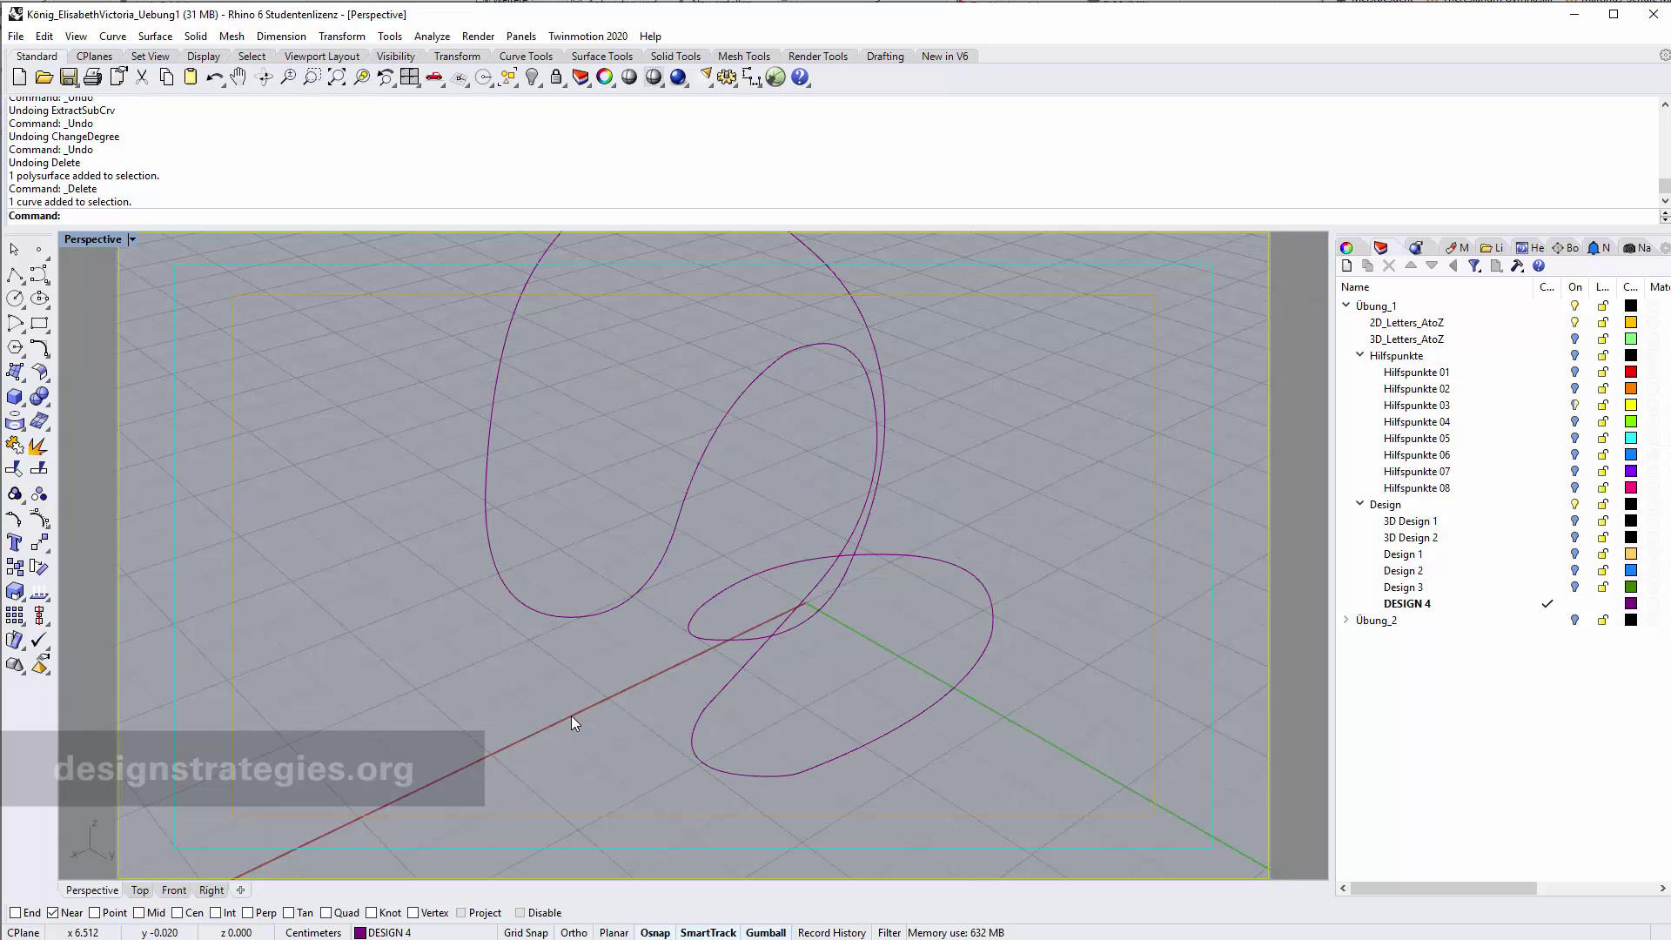
{"action": "left_click", "coordinate": [566, 614]}
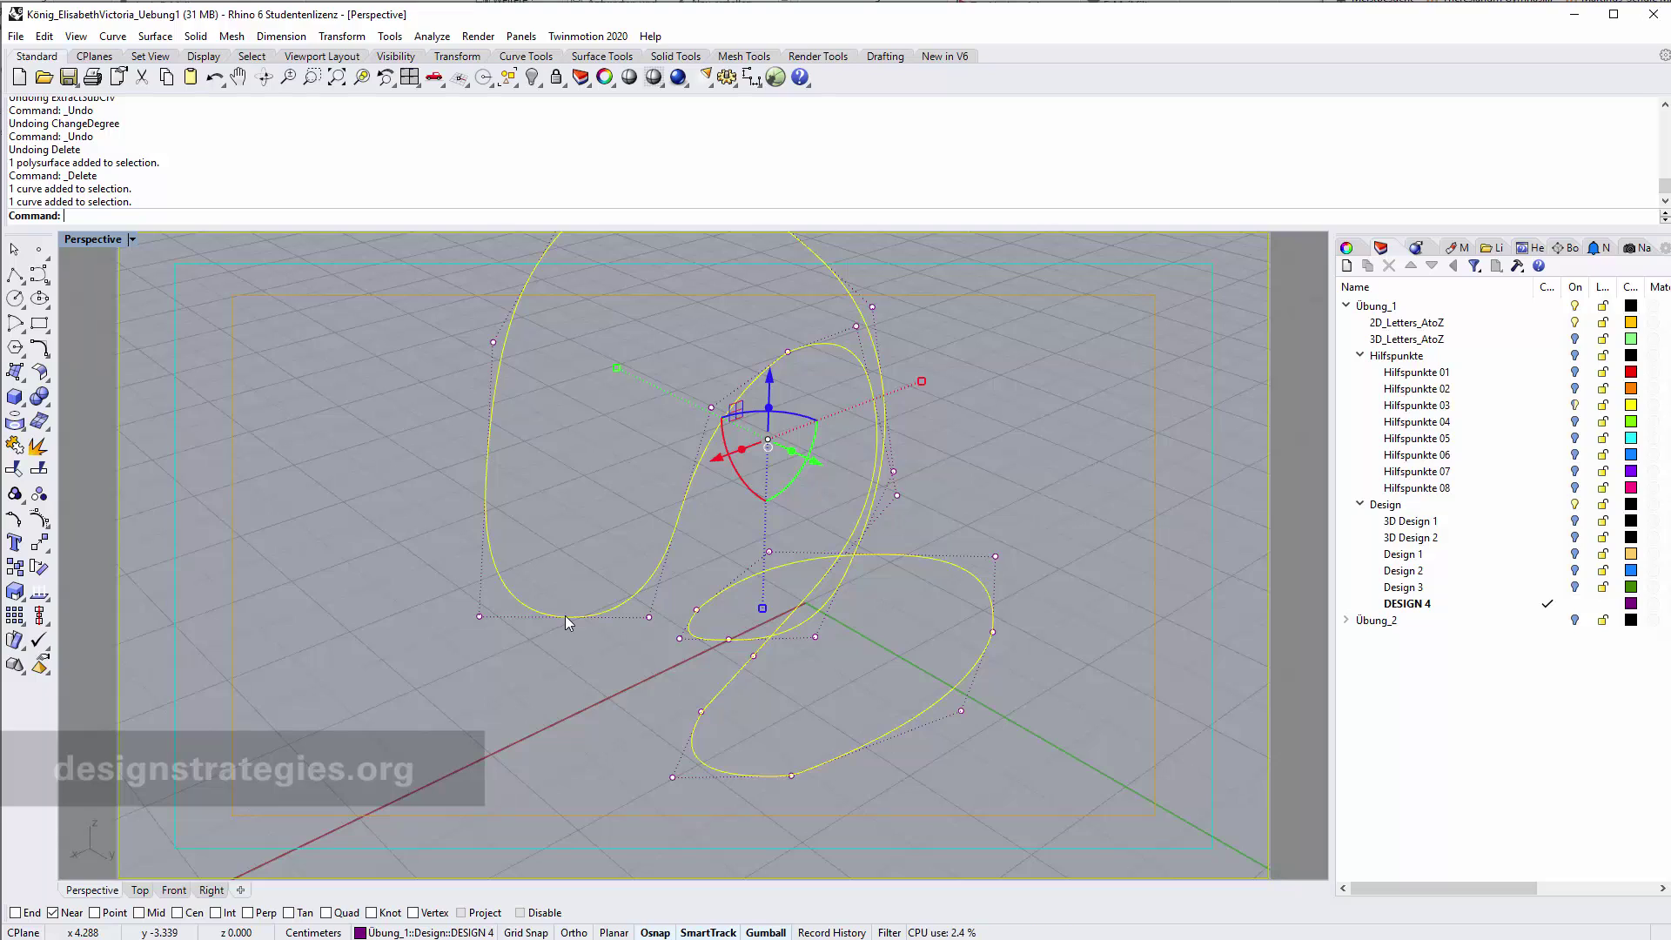
{"action": "left_click", "coordinate": [551, 692]}
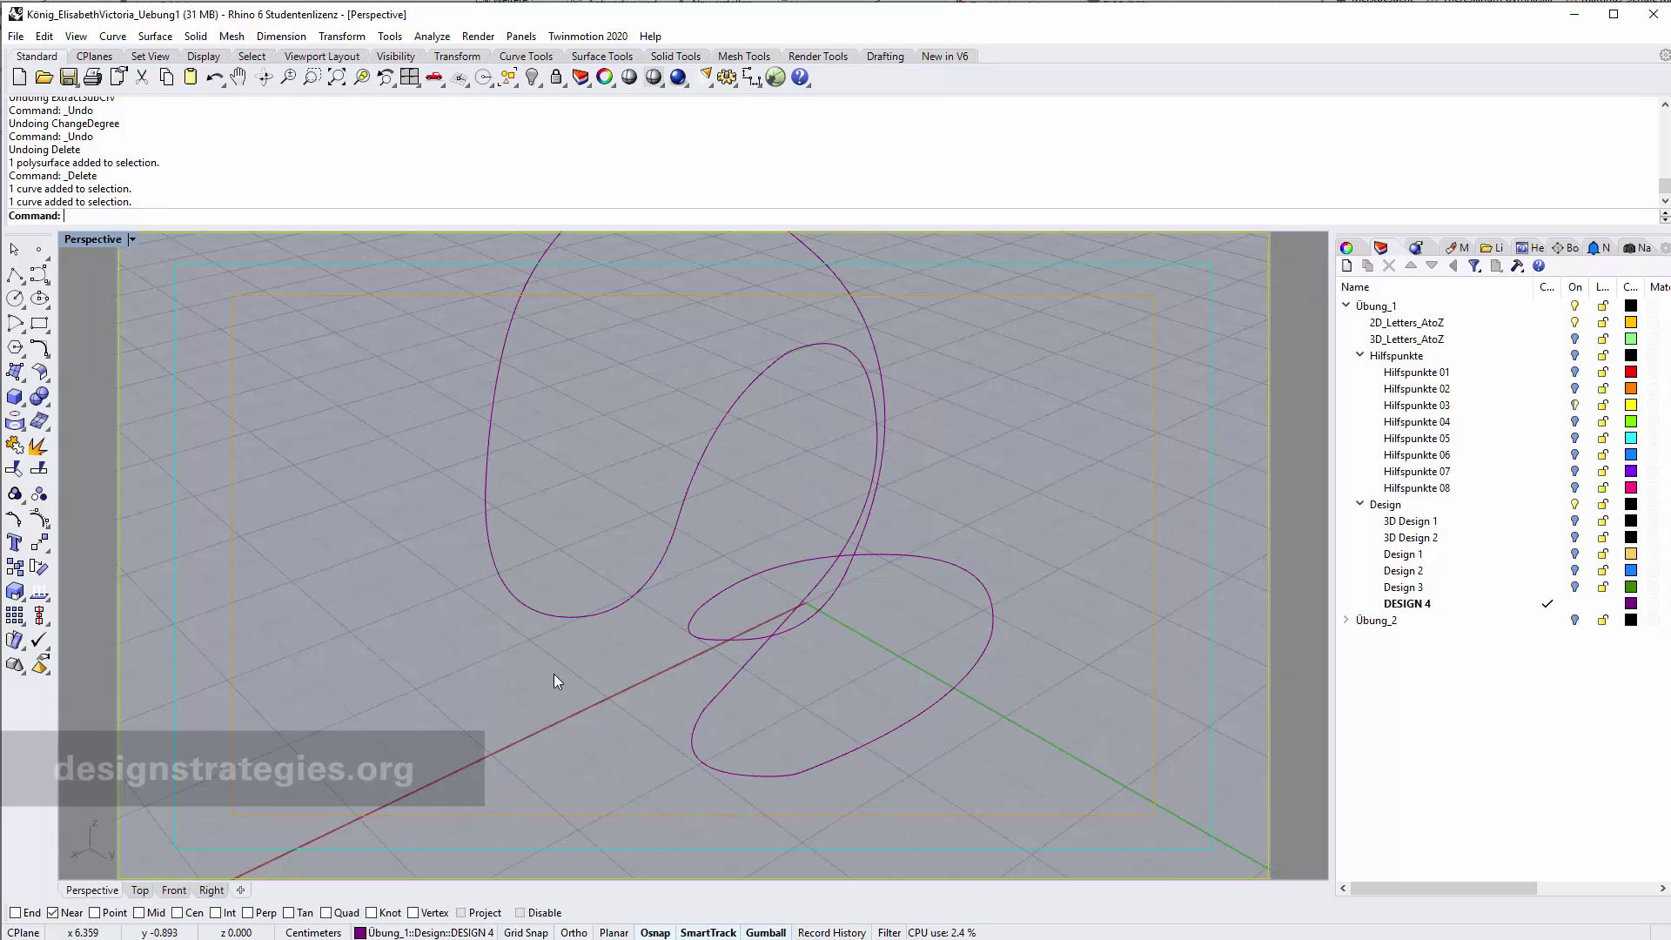
{"action": "left_click", "coordinate": [572, 617]}
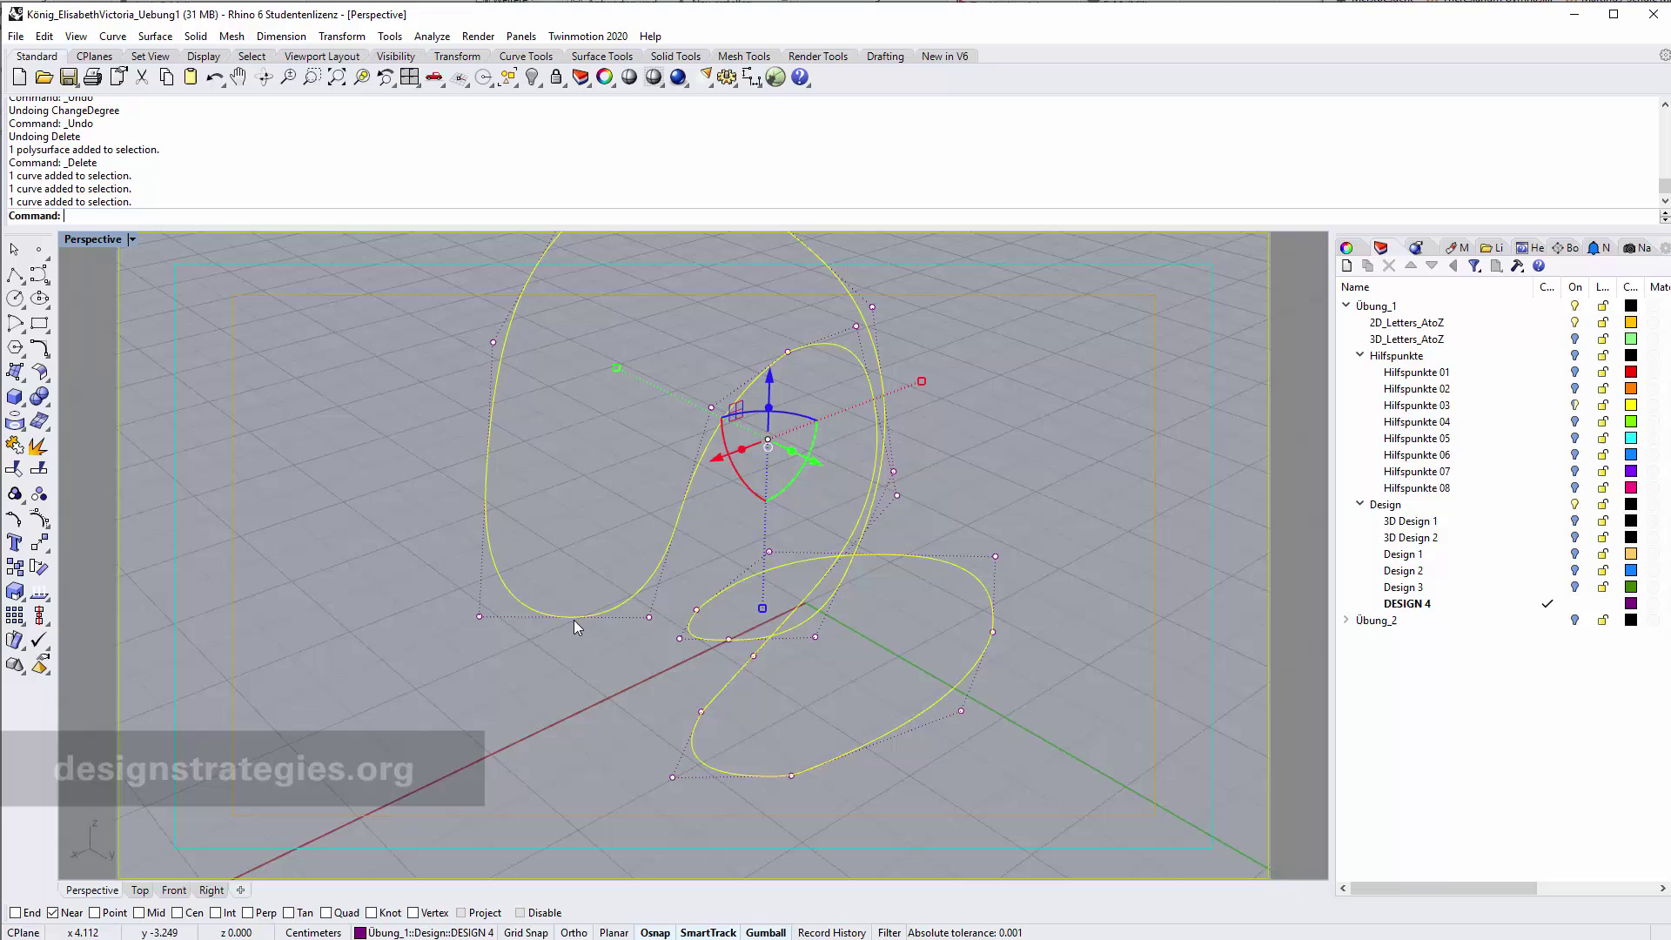
{"action": "type", "text": "Degree"}
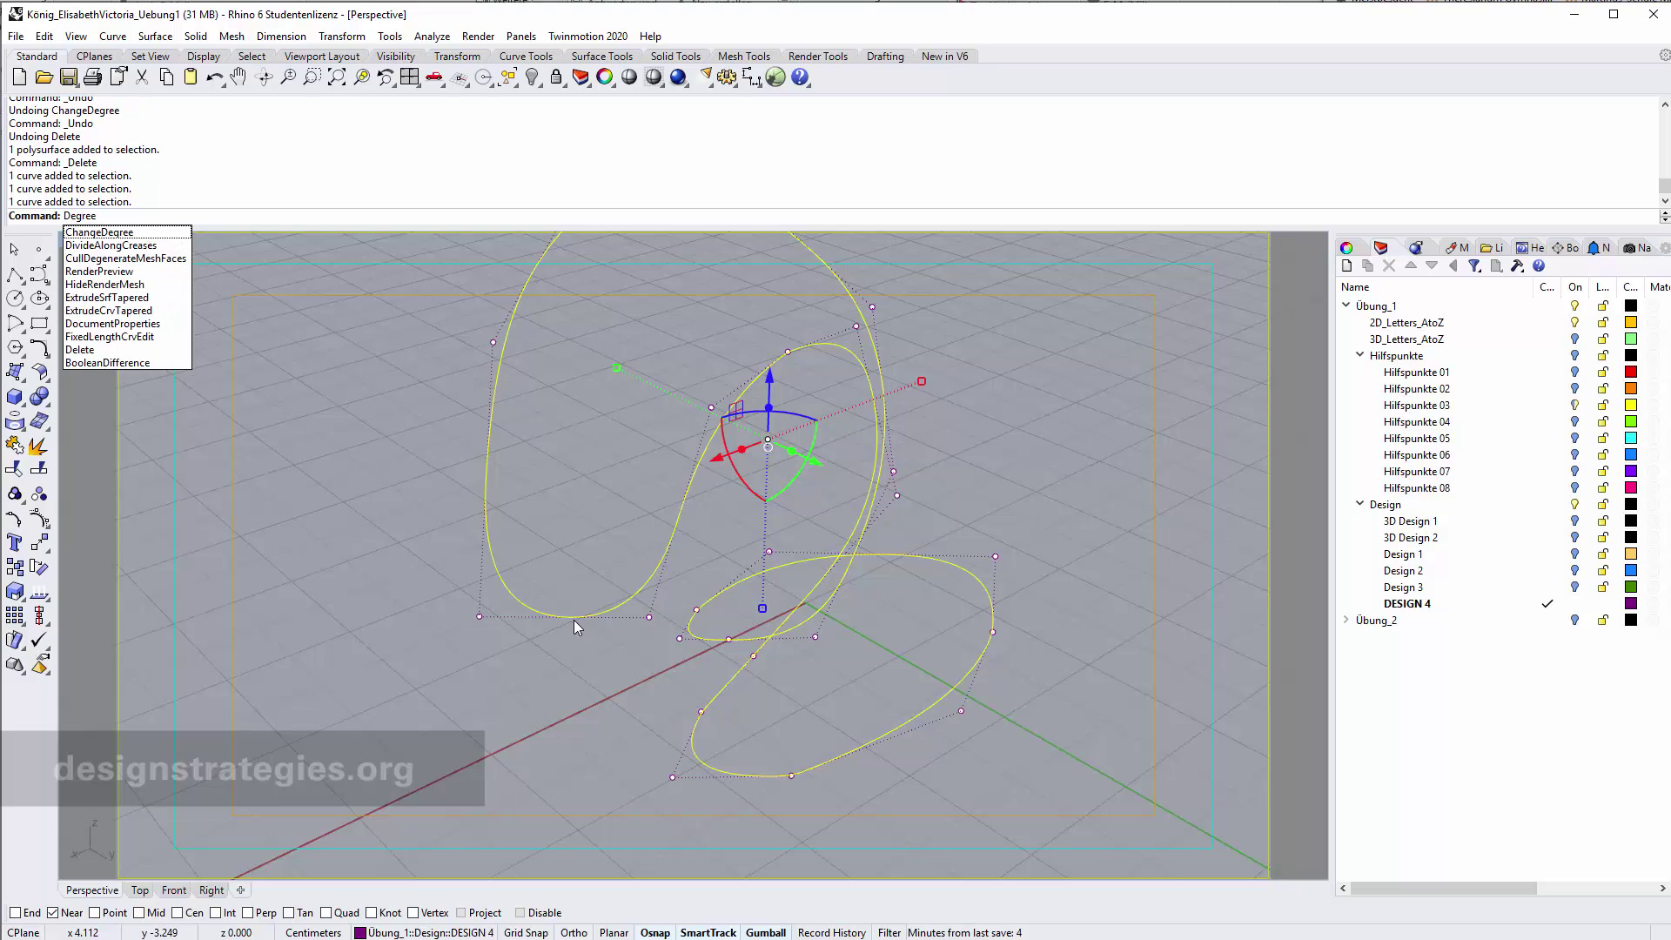
{"action": "left_click", "coordinate": [143, 233]}
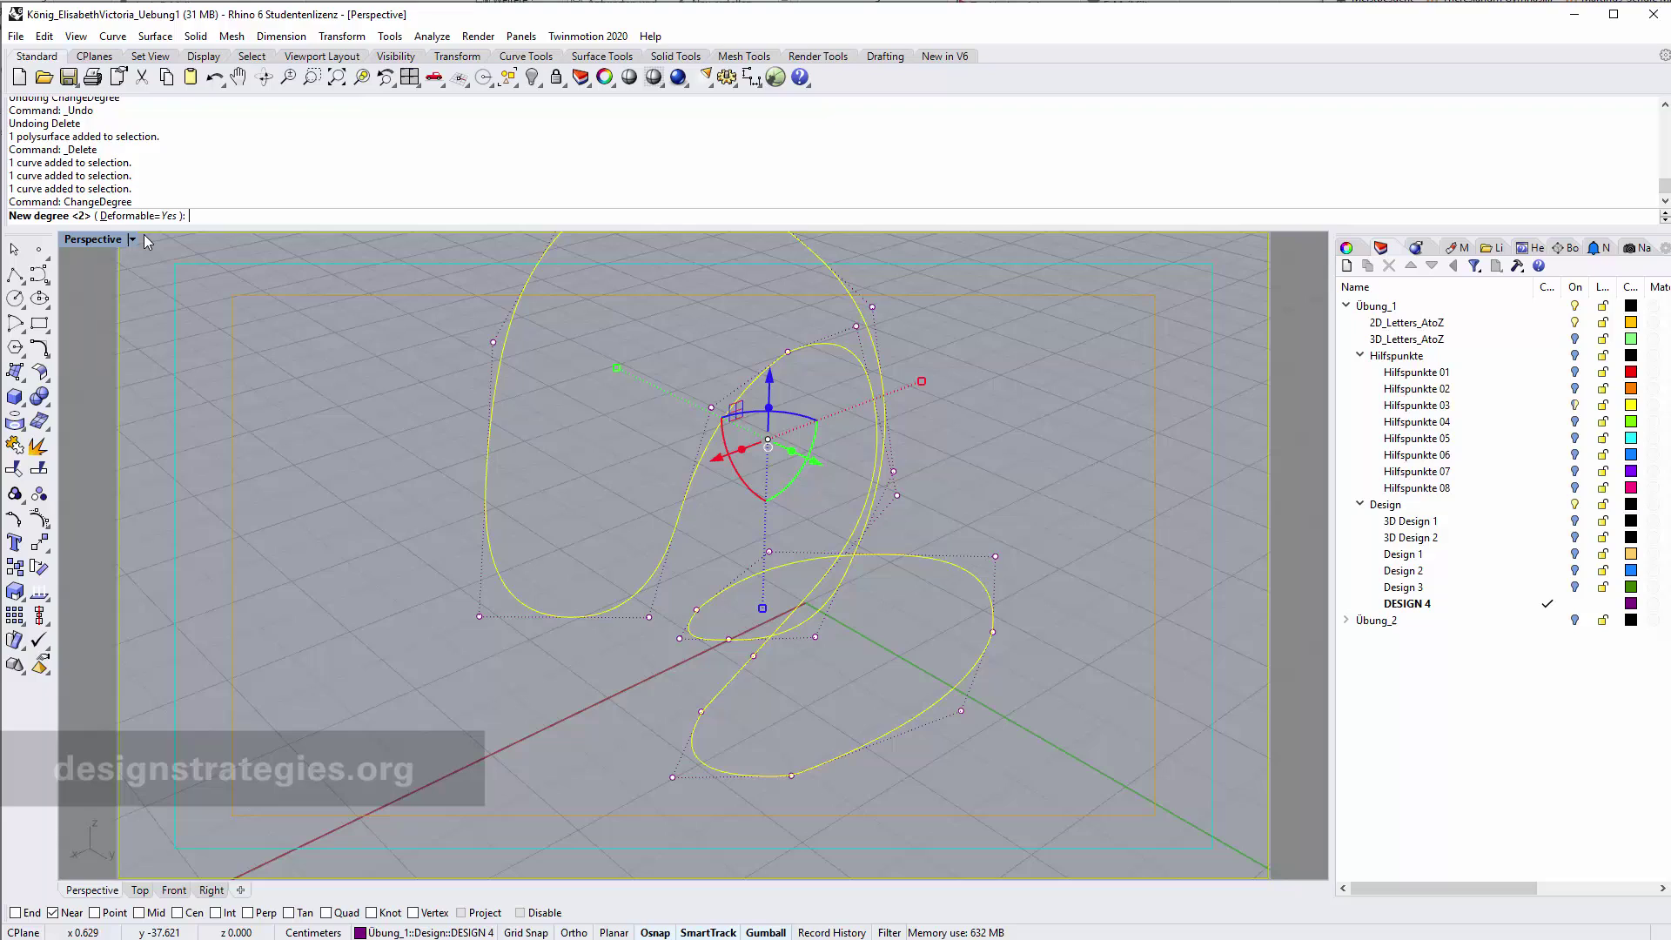
{"action": "type", "text": "1"}
{"action": "key", "text": "Return"}
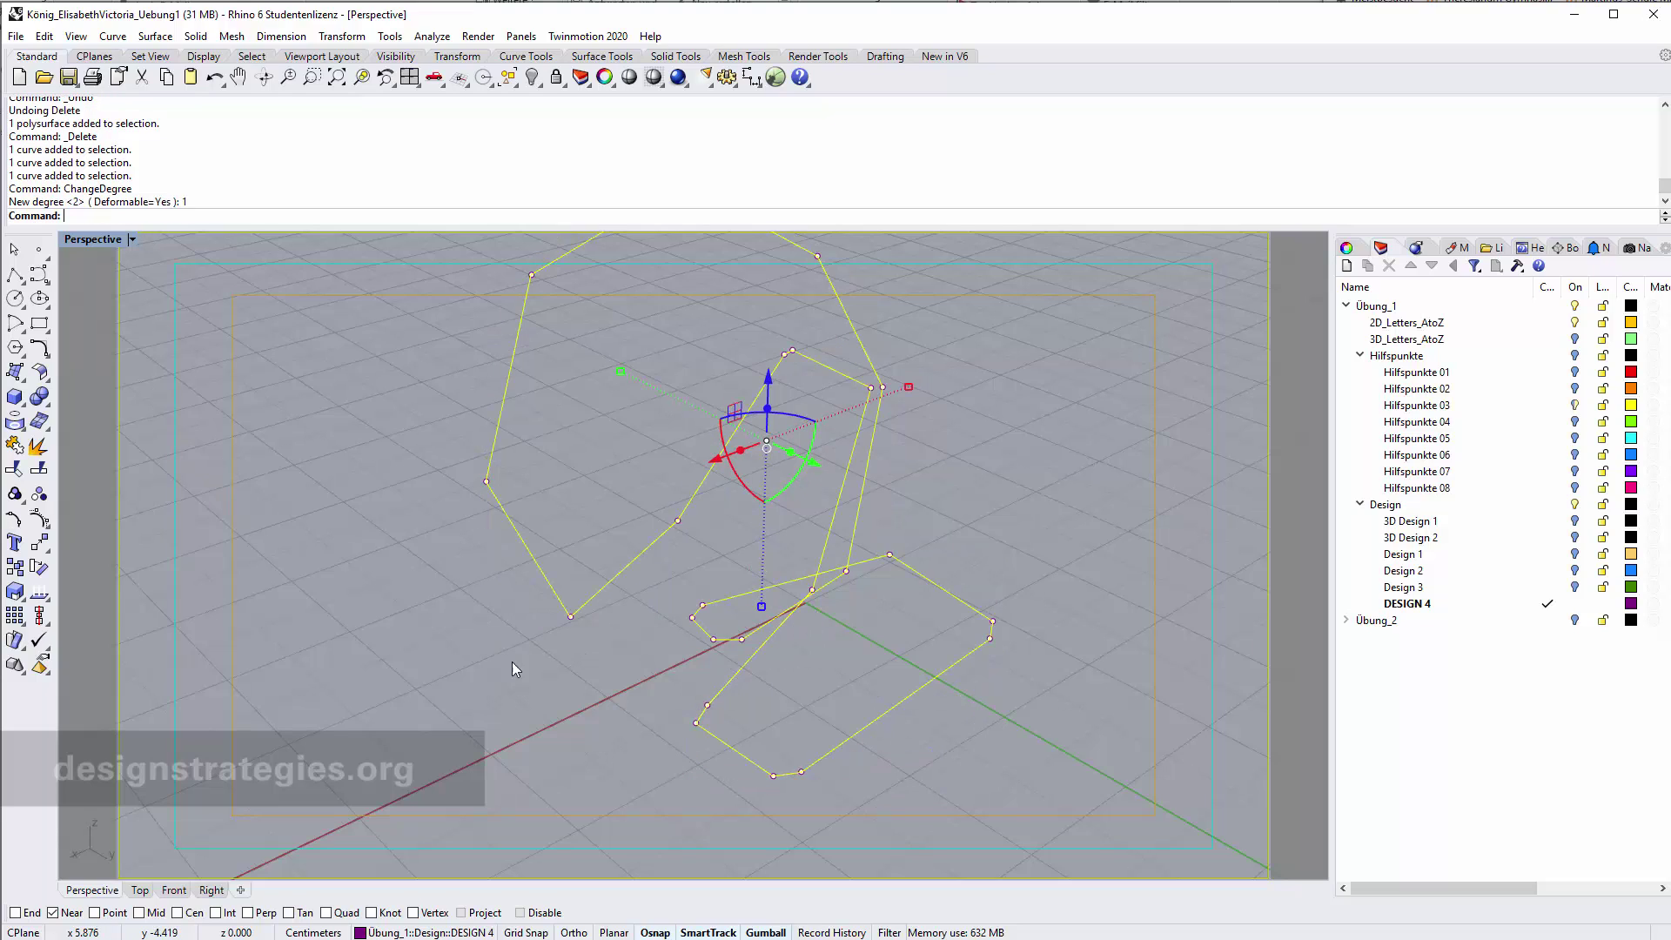
{"action": "left_click", "coordinate": [560, 712]}
{"action": "left_click", "coordinate": [728, 746], "text": "ctrl+shift"}
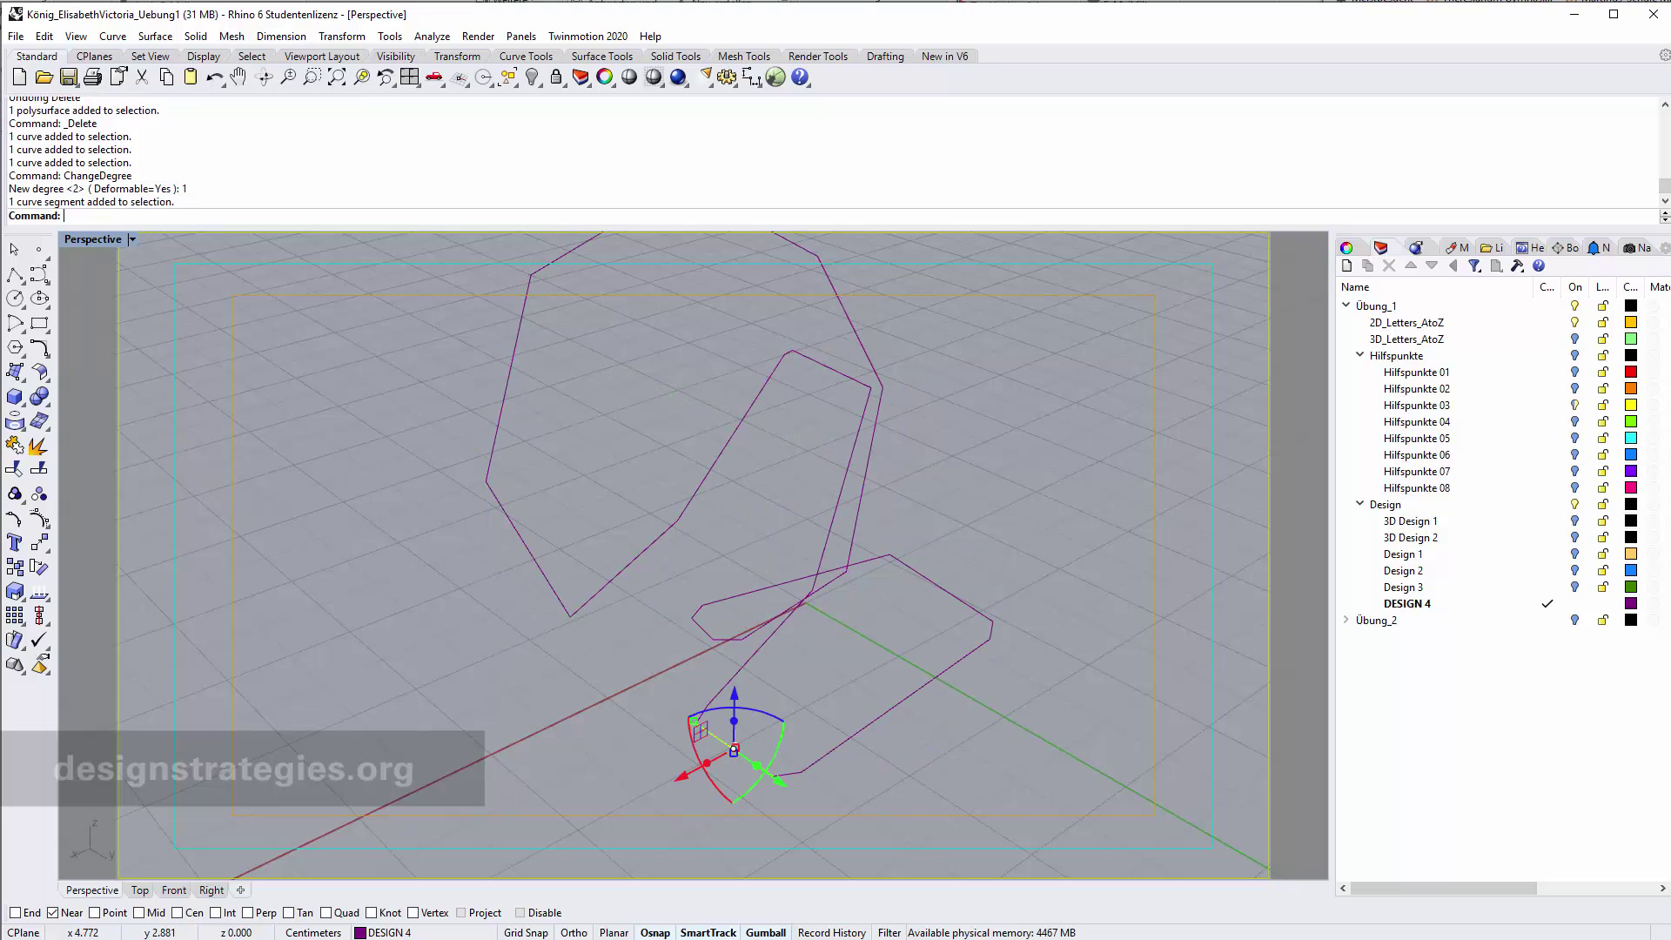
Step: Extract the lower-left and long lower-right edges of the bottom loop with ExtractSubCrv
{"action": "left_click", "coordinate": [873, 780]}
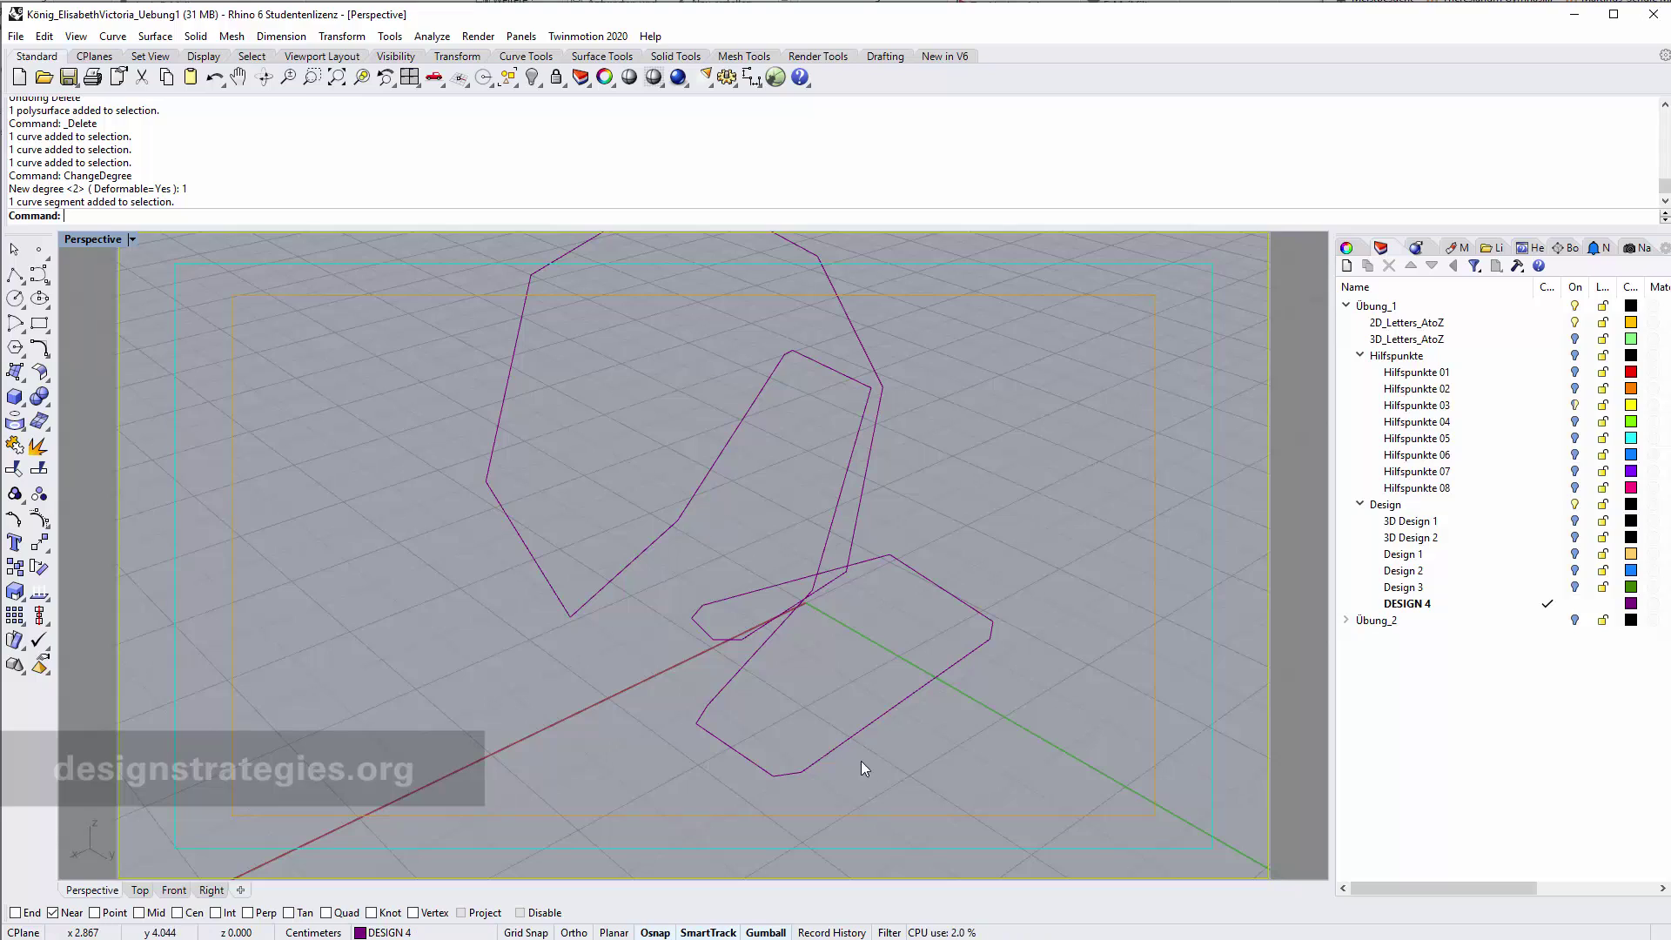
{"action": "left_click", "coordinate": [740, 752], "text": "ctrl+shift"}
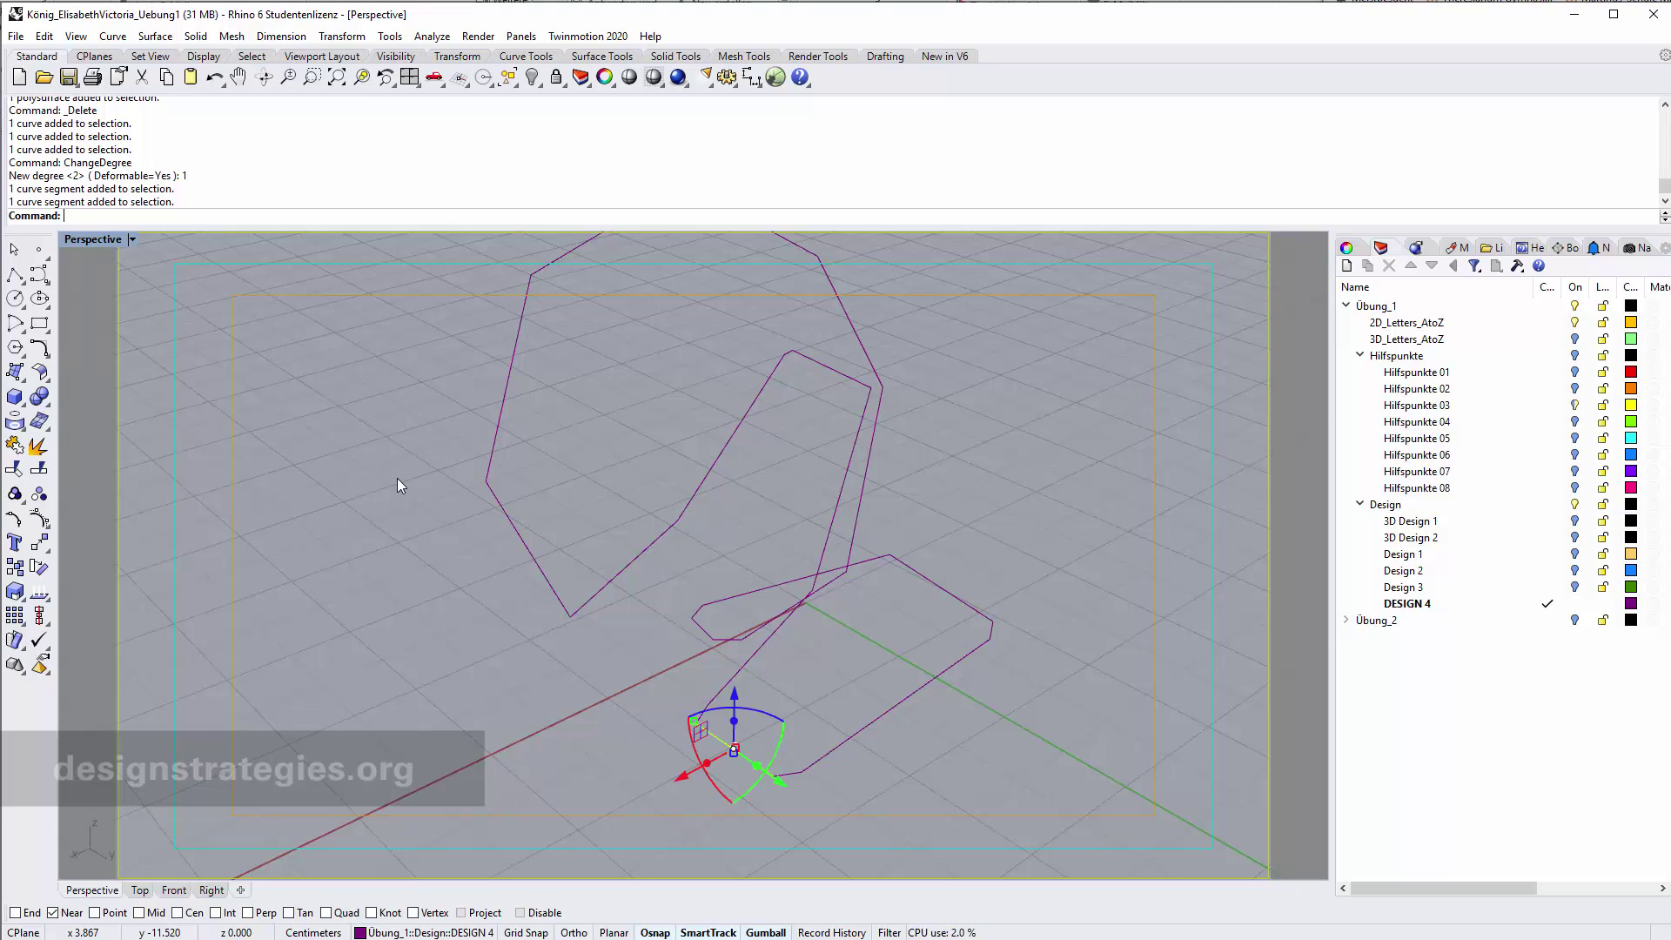
{"action": "type", "text": "Extra"}
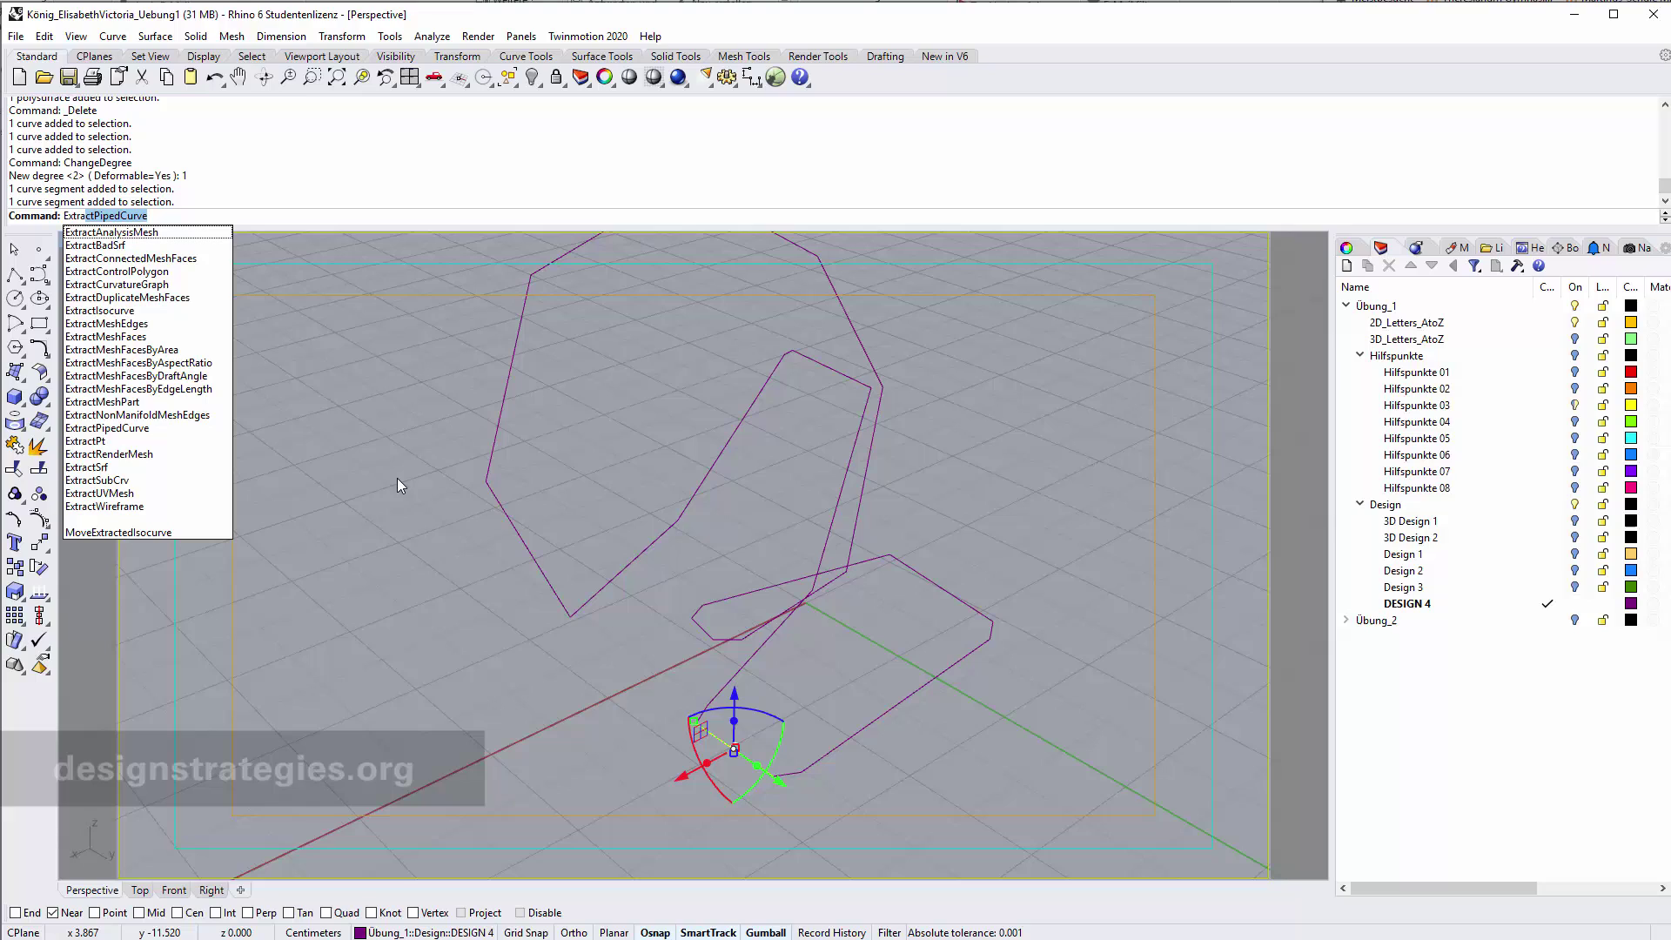
{"action": "left_click", "coordinate": [158, 481]}
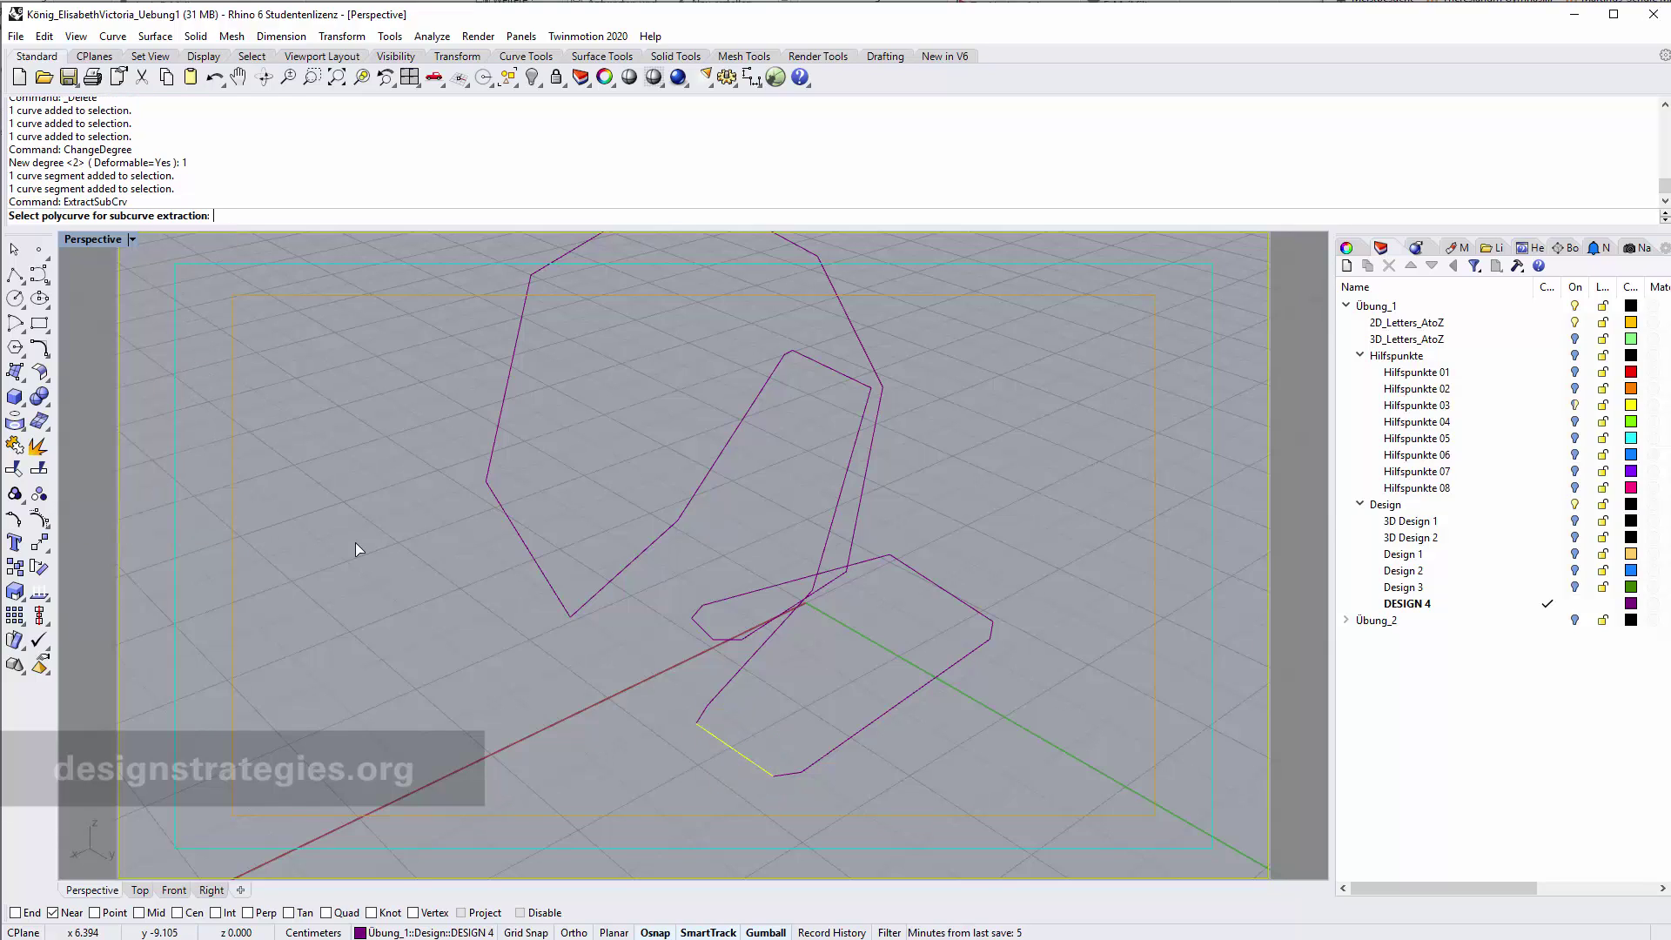
{"action": "left_click", "coordinate": [739, 665]}
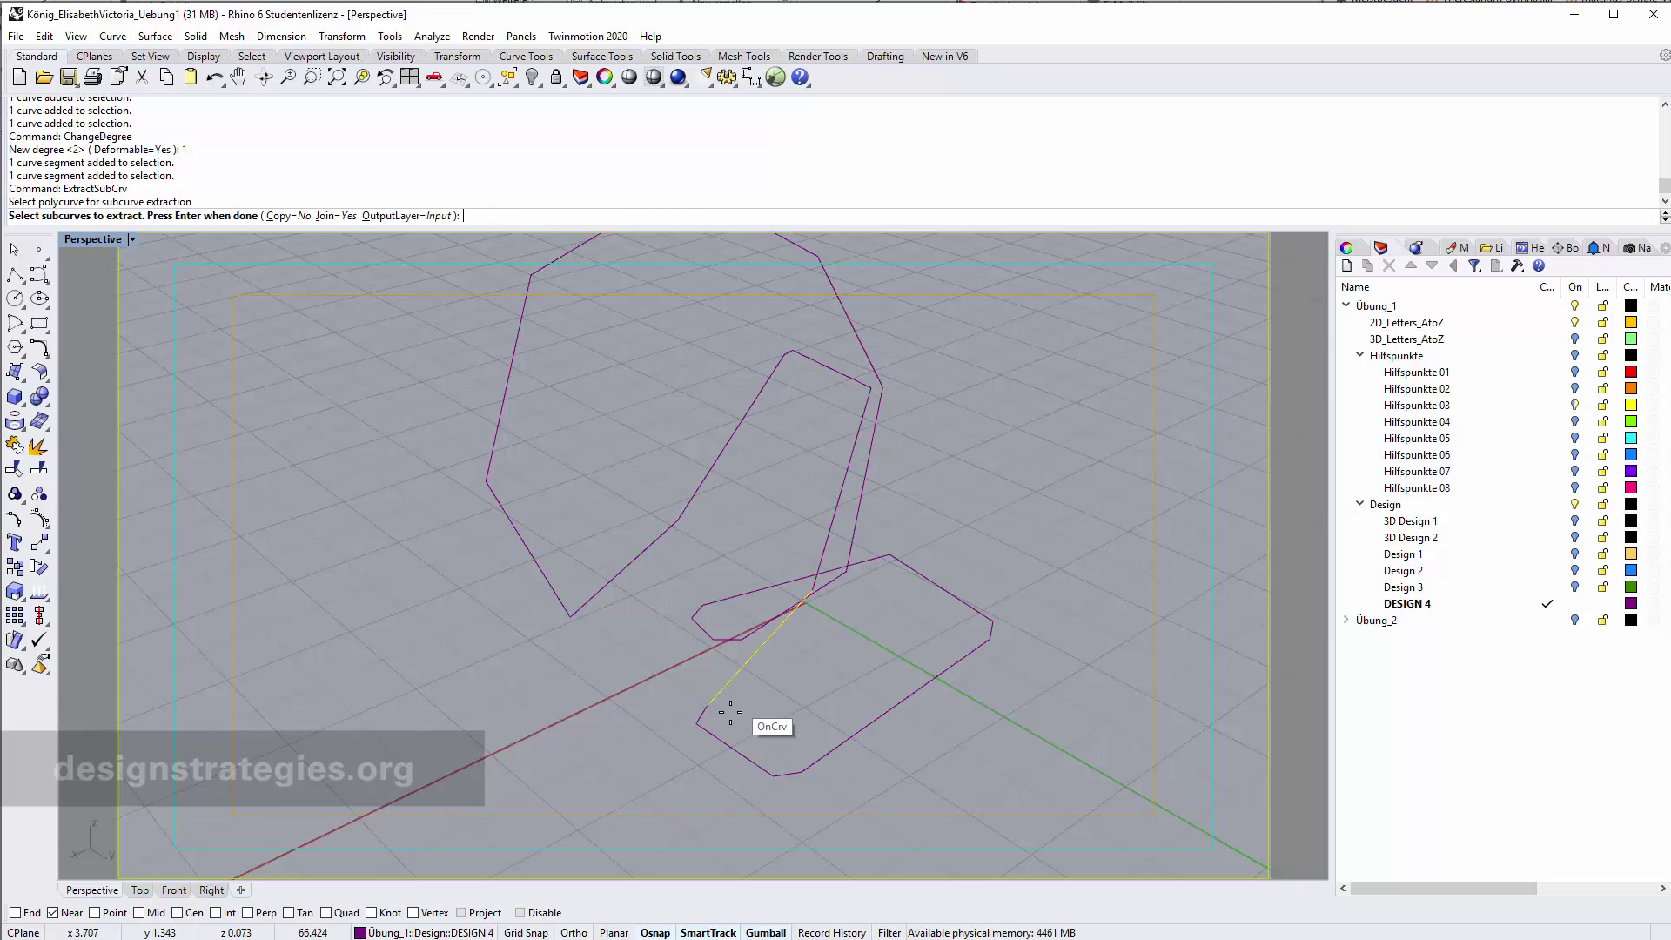
{"action": "left_click", "coordinate": [726, 745]}
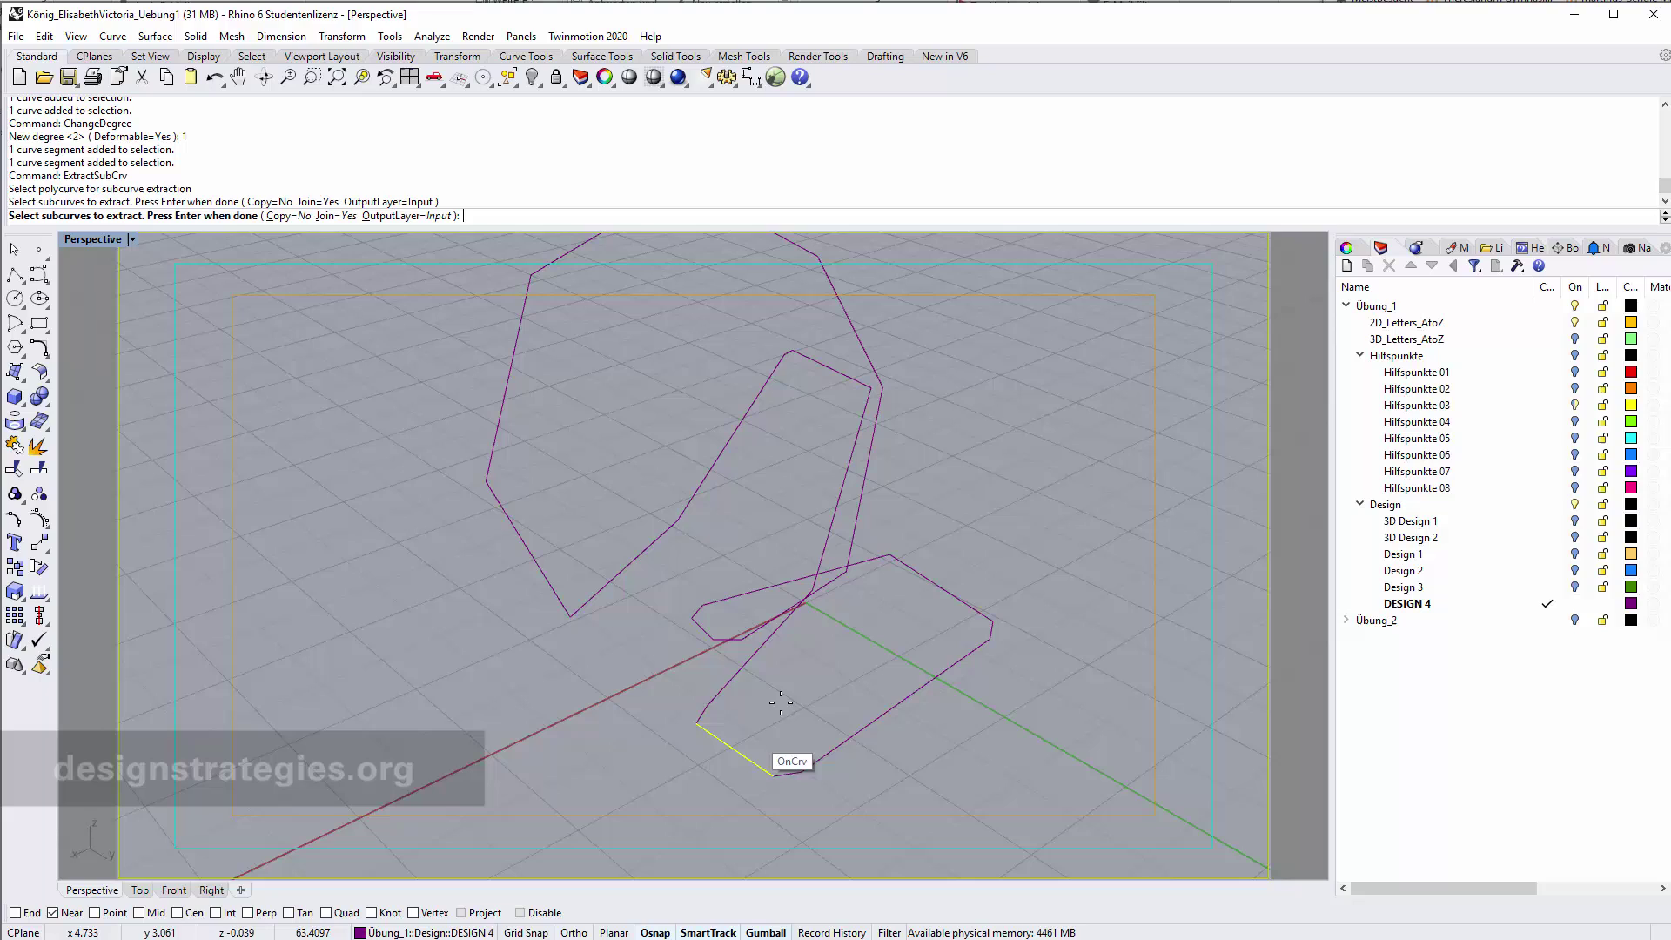
{"action": "left_click", "coordinate": [822, 760]}
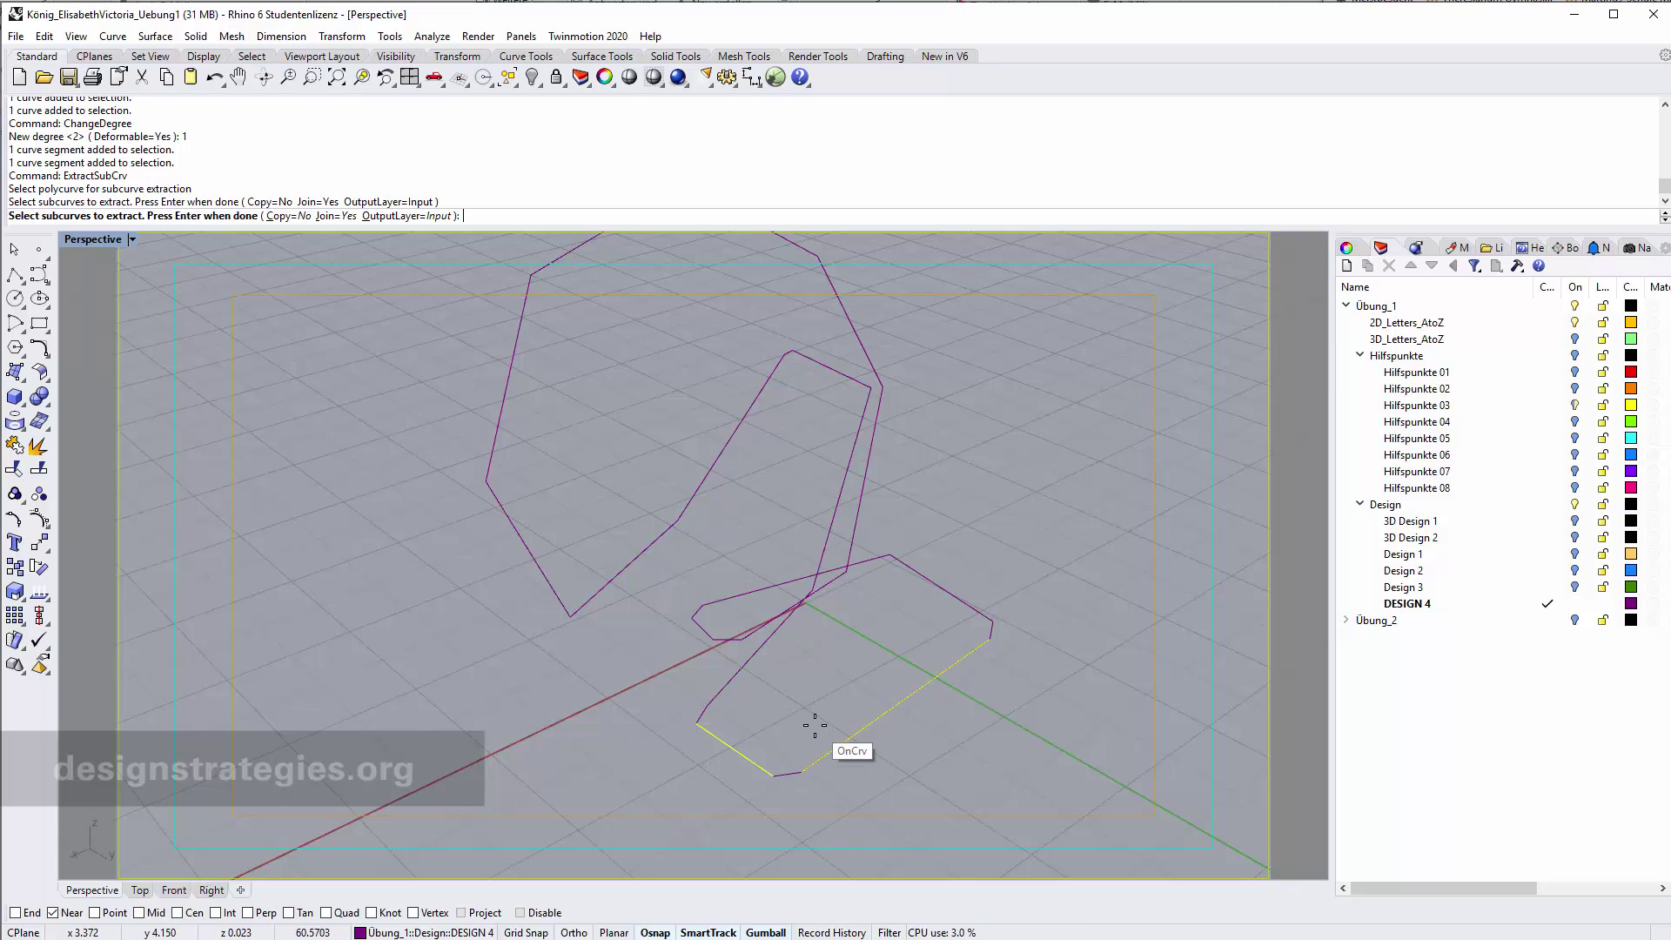
{"action": "key", "text": "Return"}
{"action": "key", "text": "Escape"}
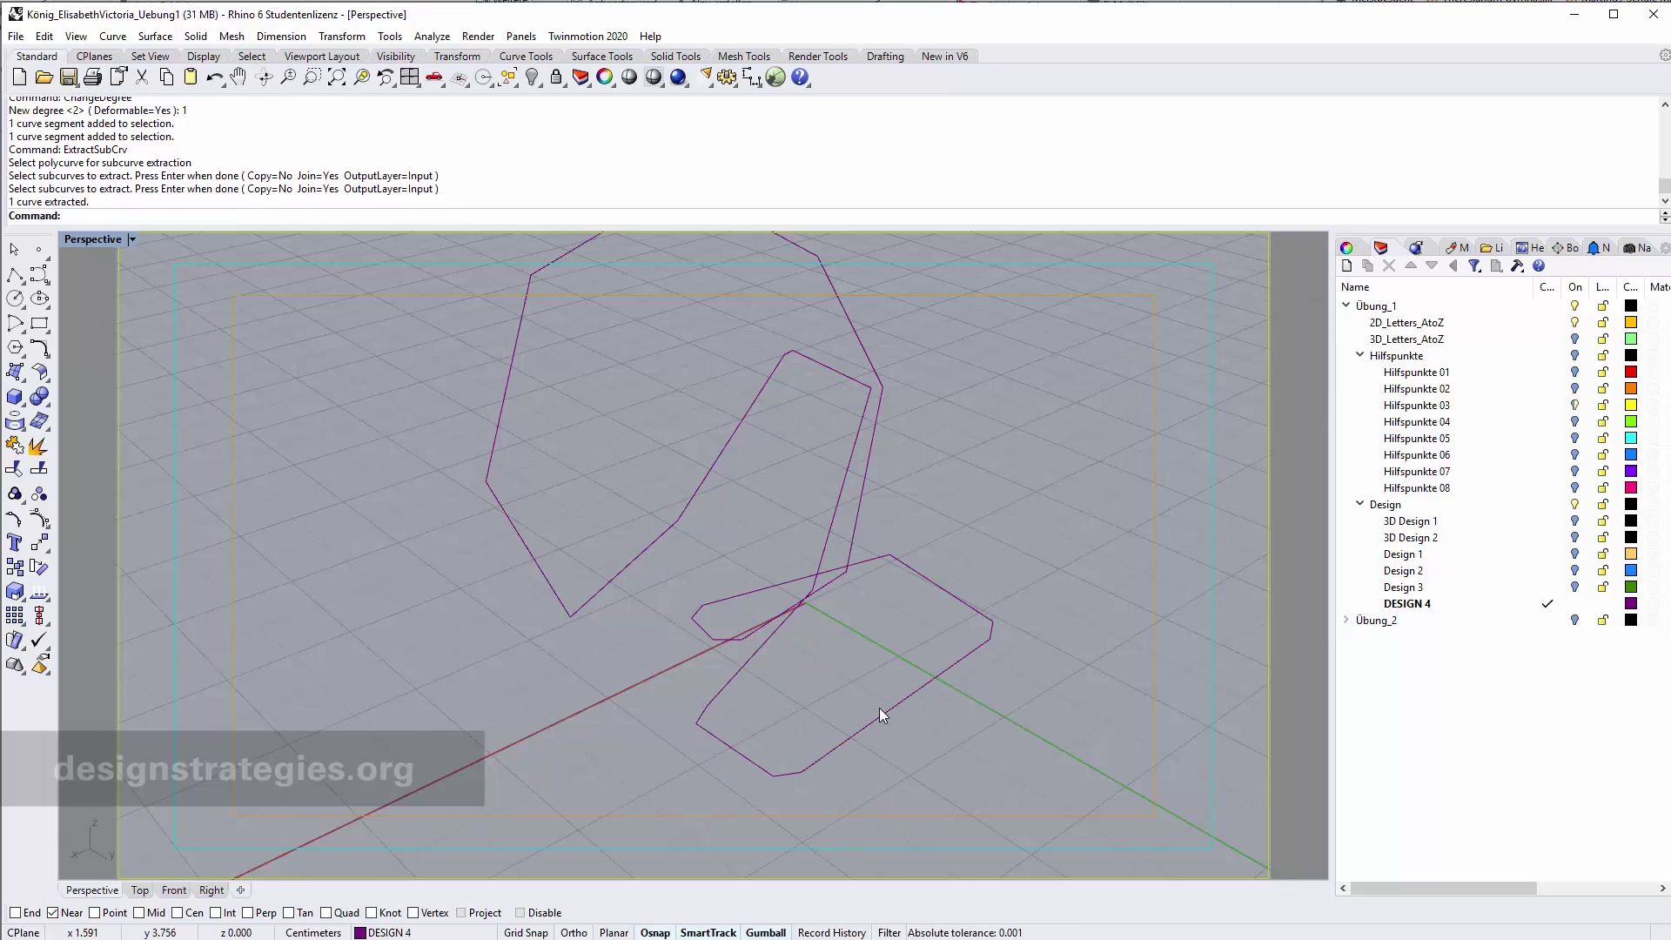
{"action": "left_click", "coordinate": [879, 708]}
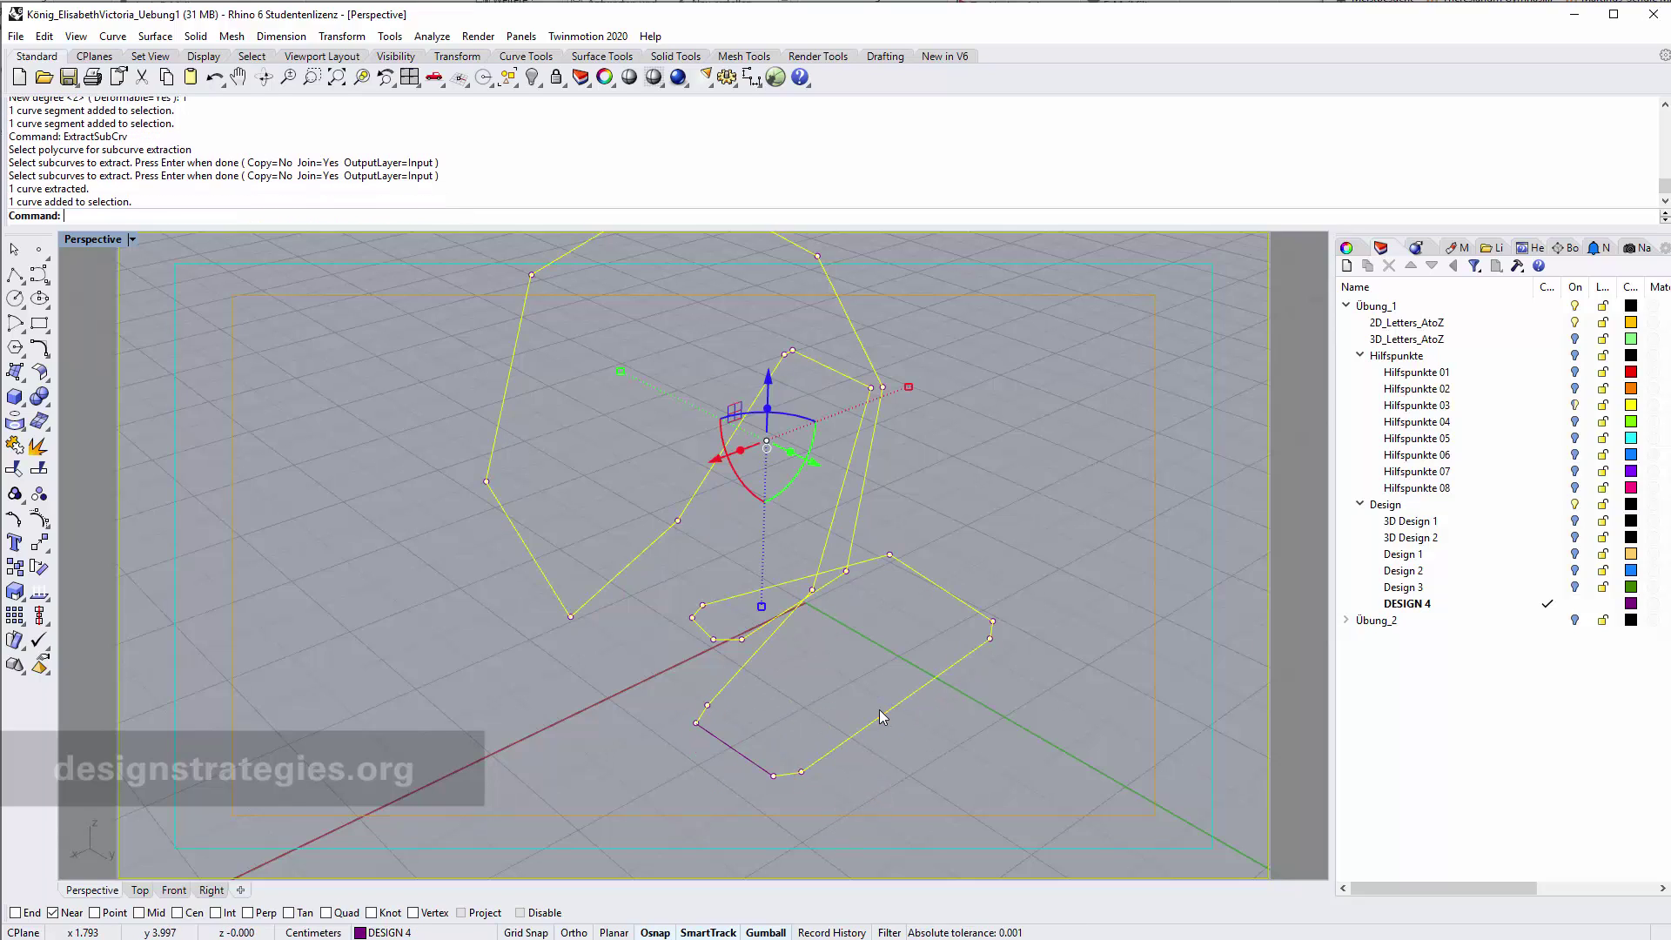
{"action": "left_click", "coordinate": [722, 743]}
Step: Change the two lower curves back to degree 2 with ChangeDegree
{"action": "key", "text": "Escape"}
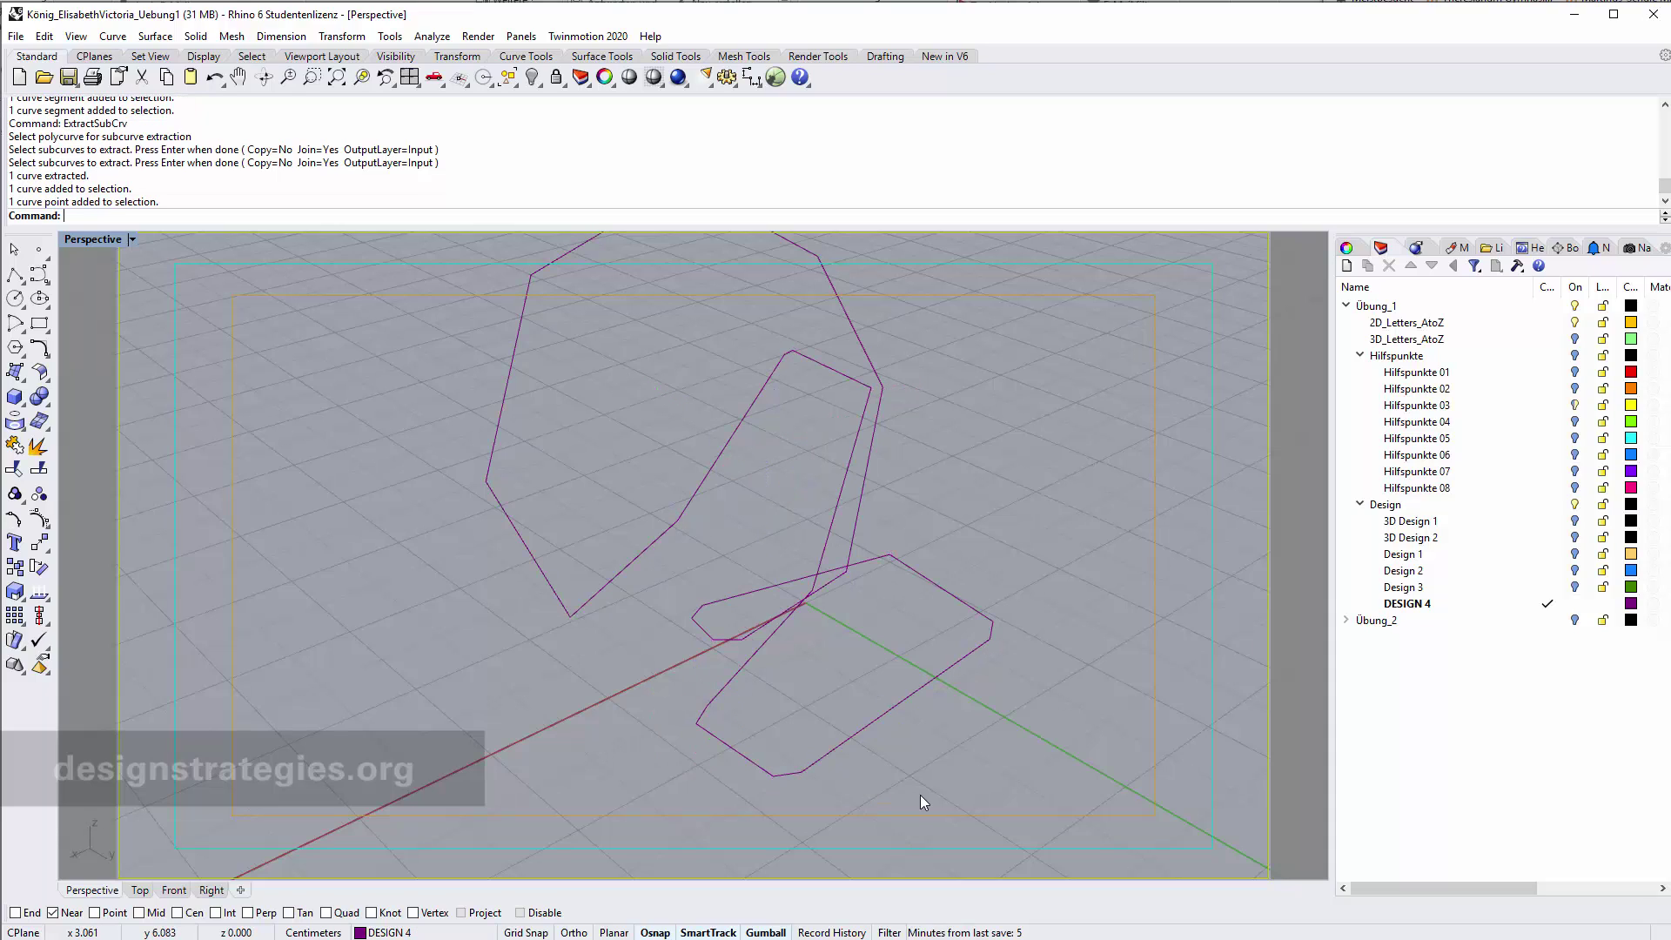
{"action": "left_click_drag", "start_coordinate": [900, 791], "coordinate": [653, 687]}
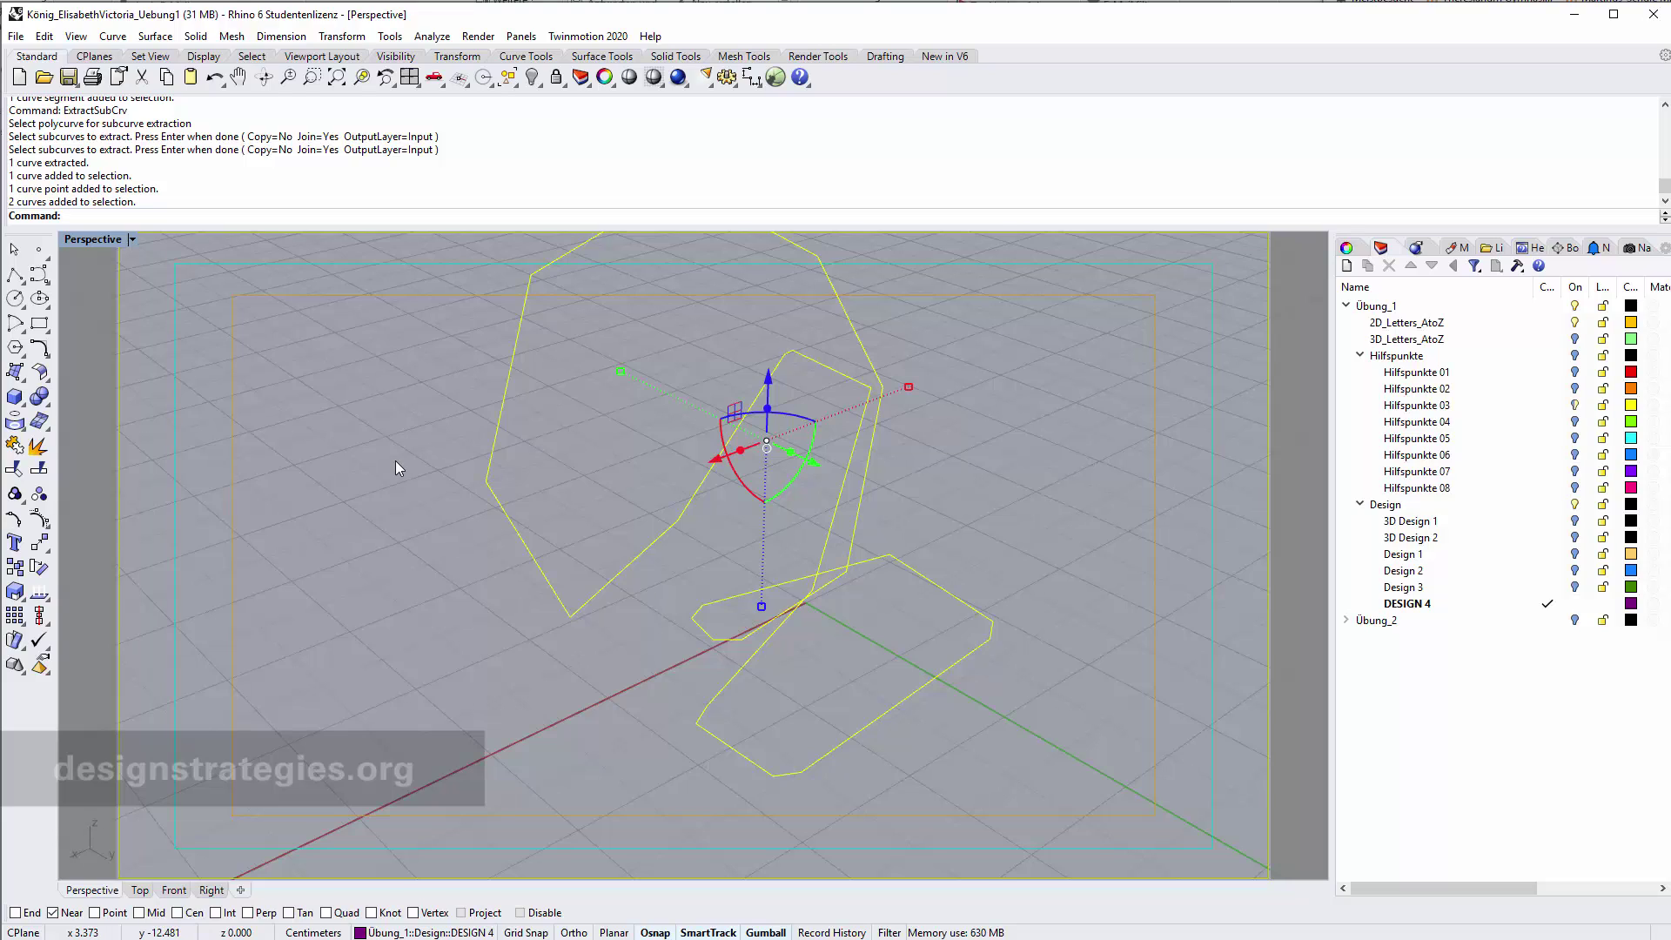
{"action": "type", "text": "ChangeDegree"}
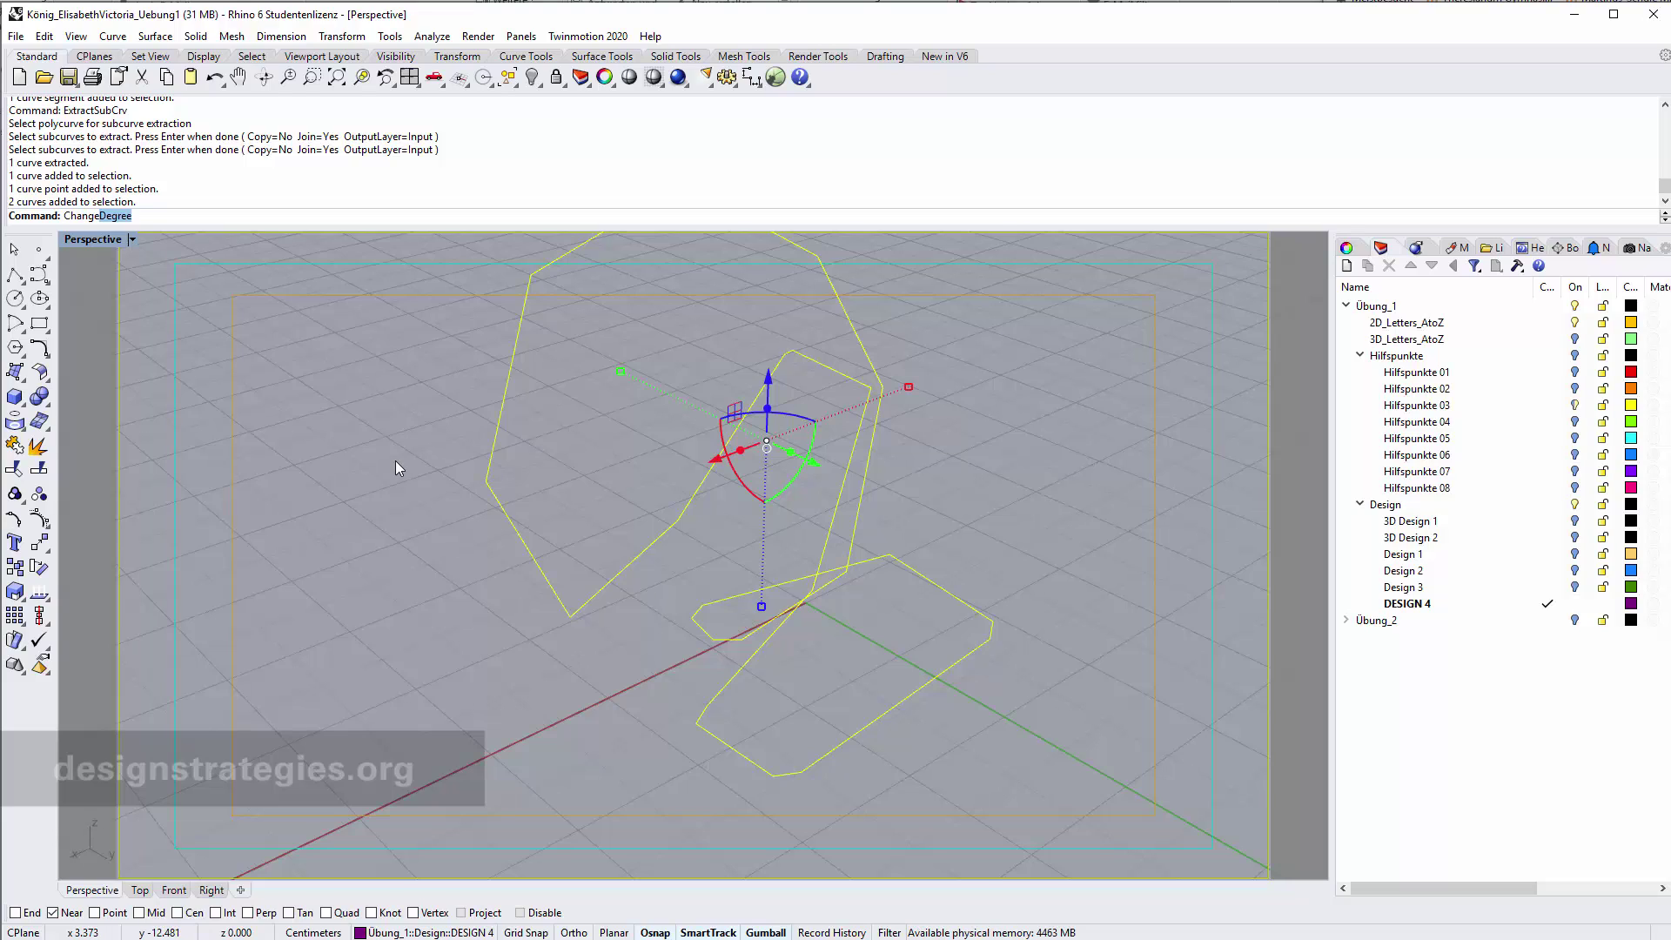
{"action": "left_click", "coordinate": [128, 233]}
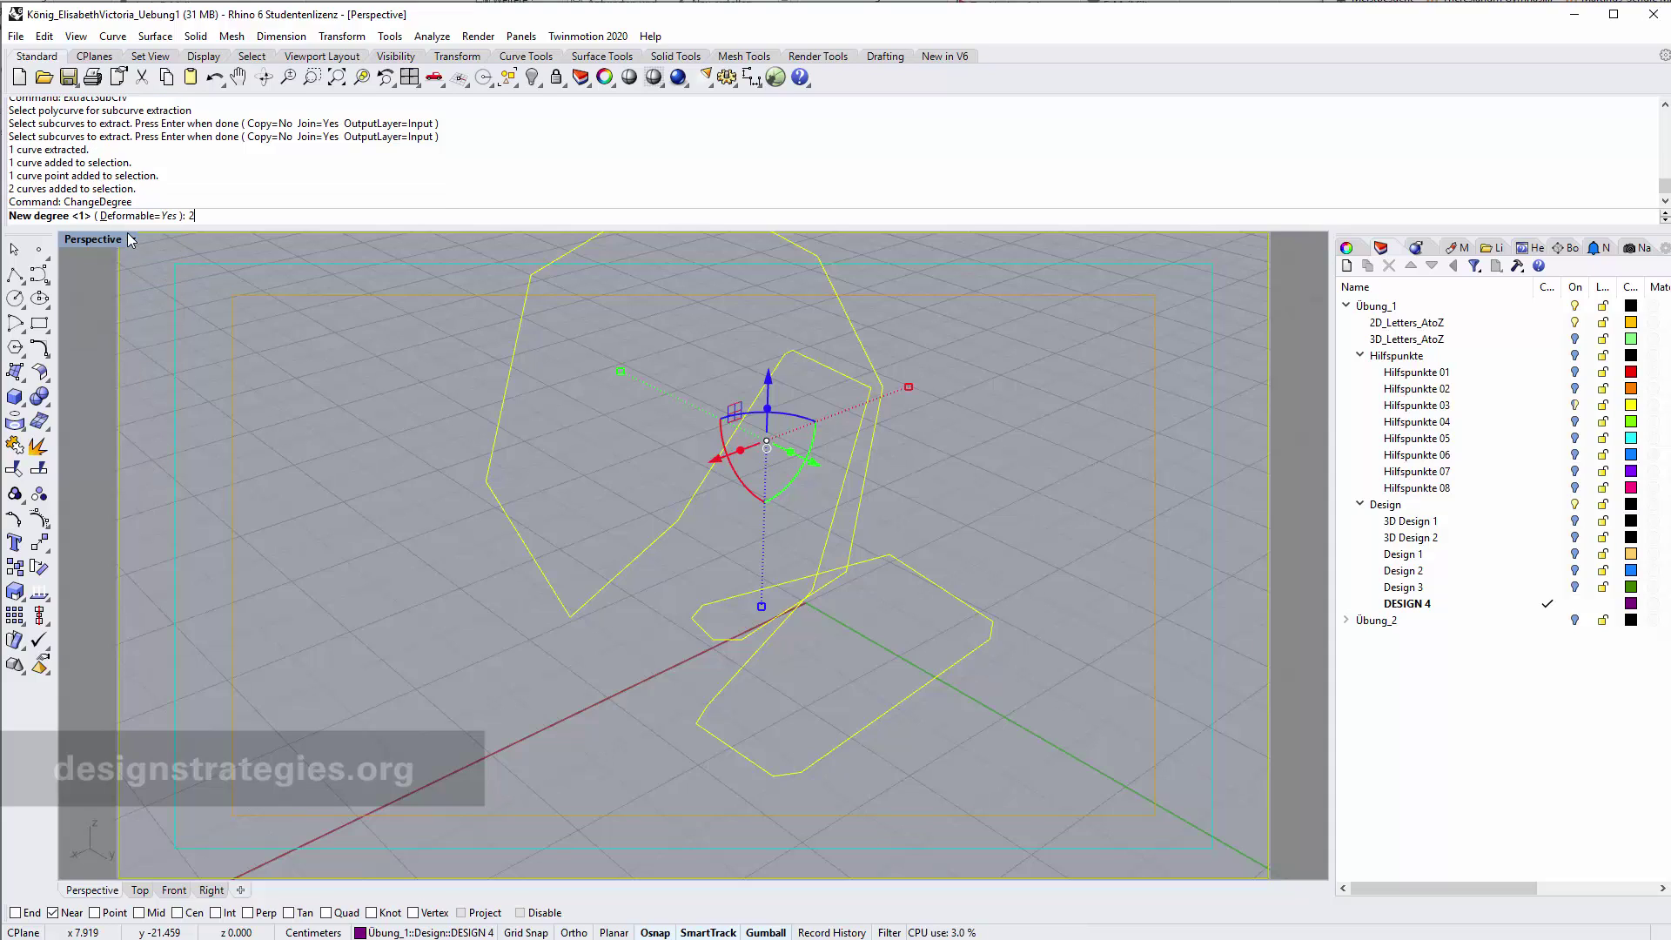
{"action": "key", "text": "Return"}
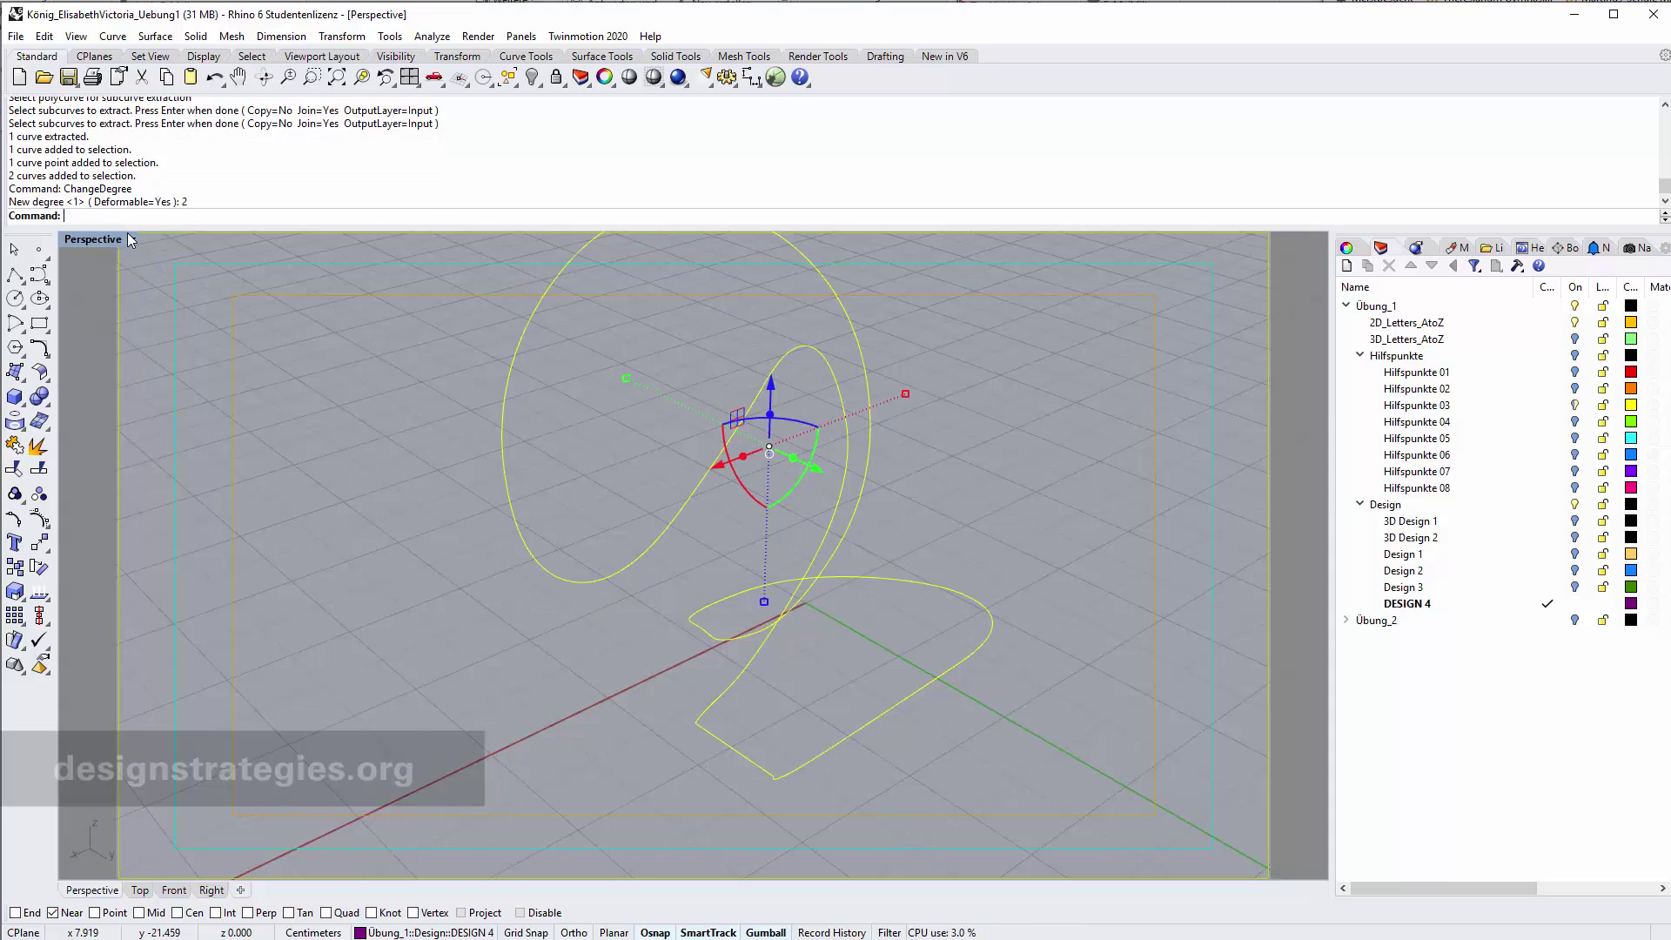
Step: Check the smoothed pieces, then undo the extraction and degree changes to restore the knot curve
{"action": "left_click", "coordinate": [949, 762]}
{"action": "left_click", "coordinate": [742, 766]}
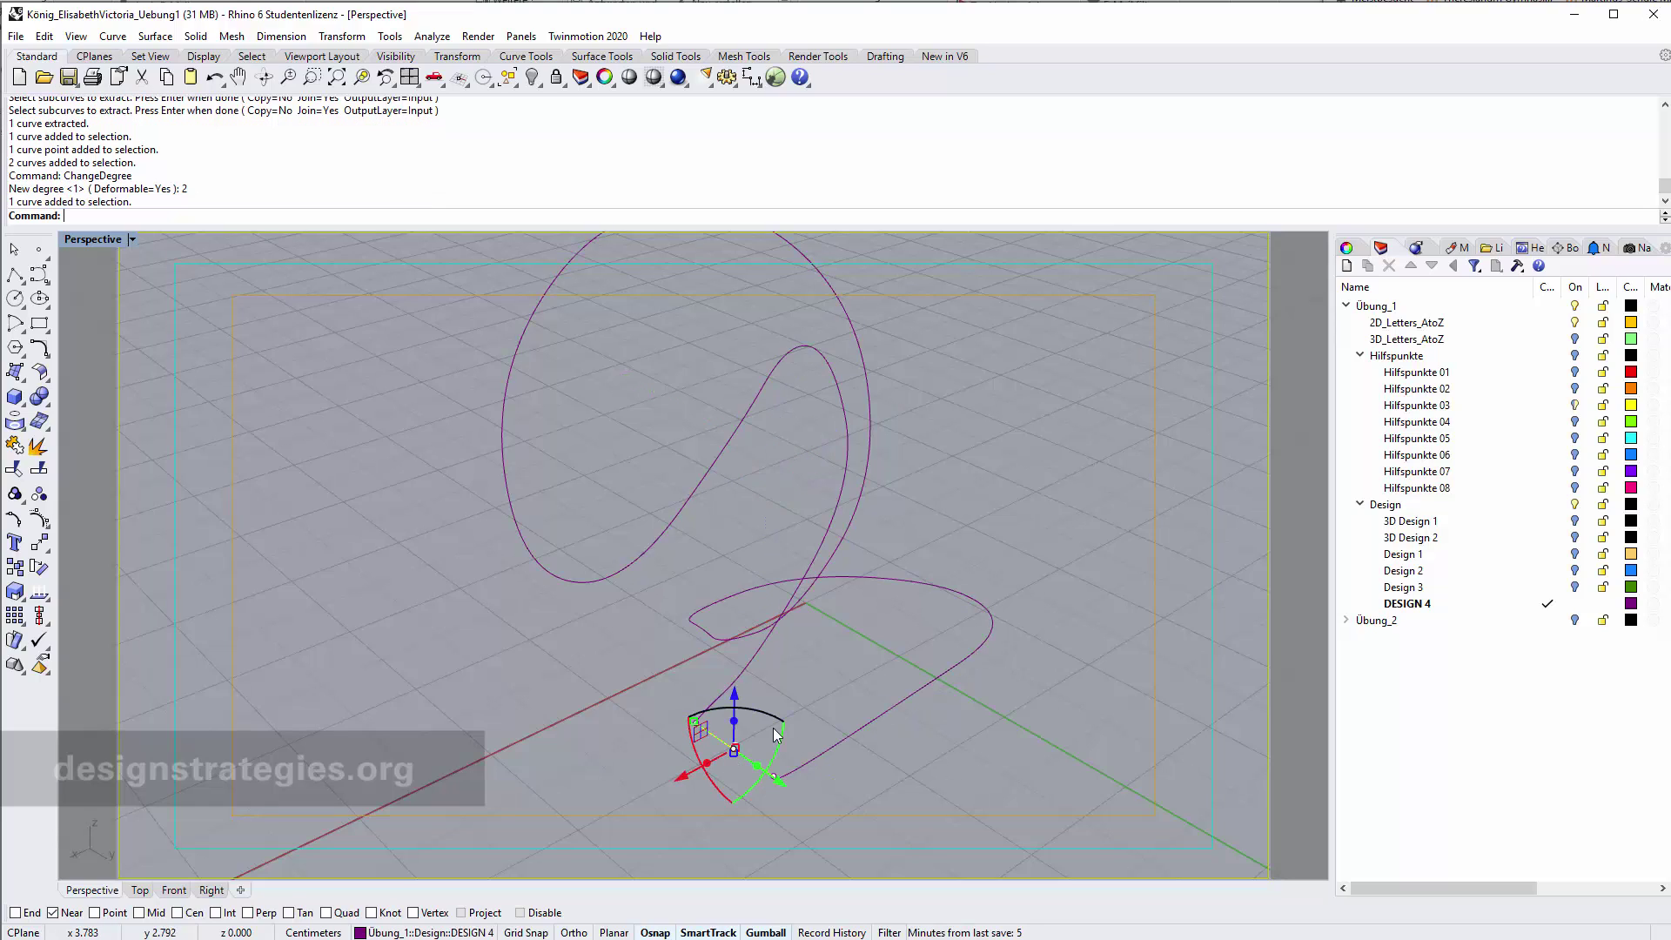
{"action": "left_click", "coordinate": [936, 778]}
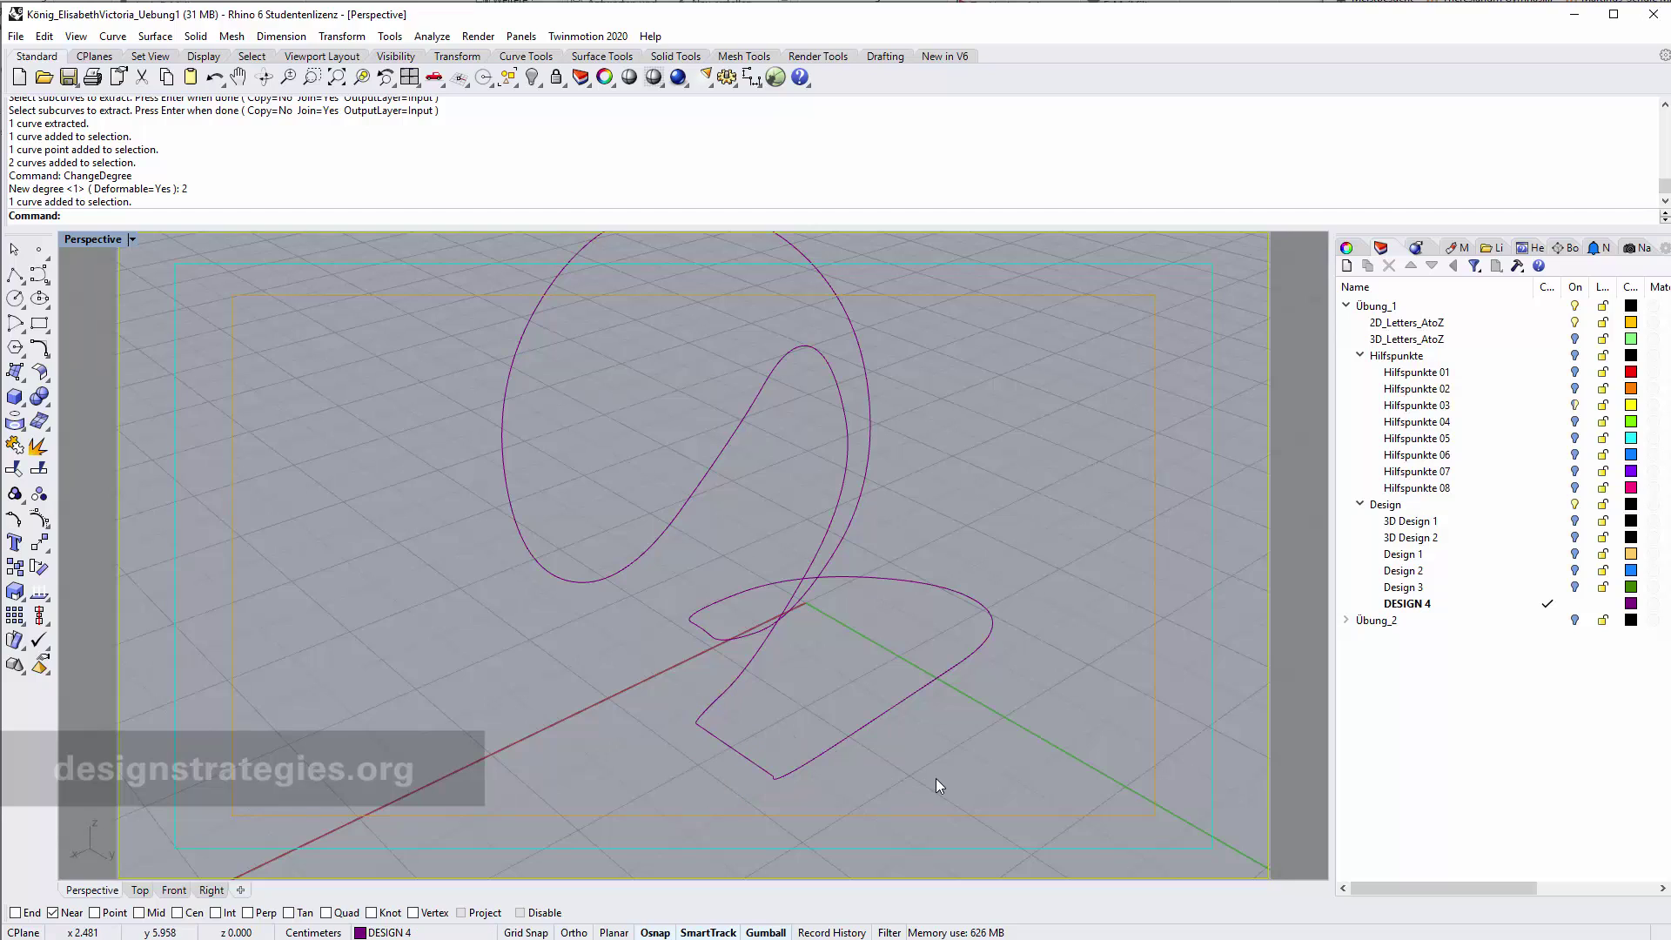
{"action": "key", "text": "ctrl+z"}
{"action": "key", "text": "ctrl+z"}
{"action": "key", "text": "ctrl+z"}
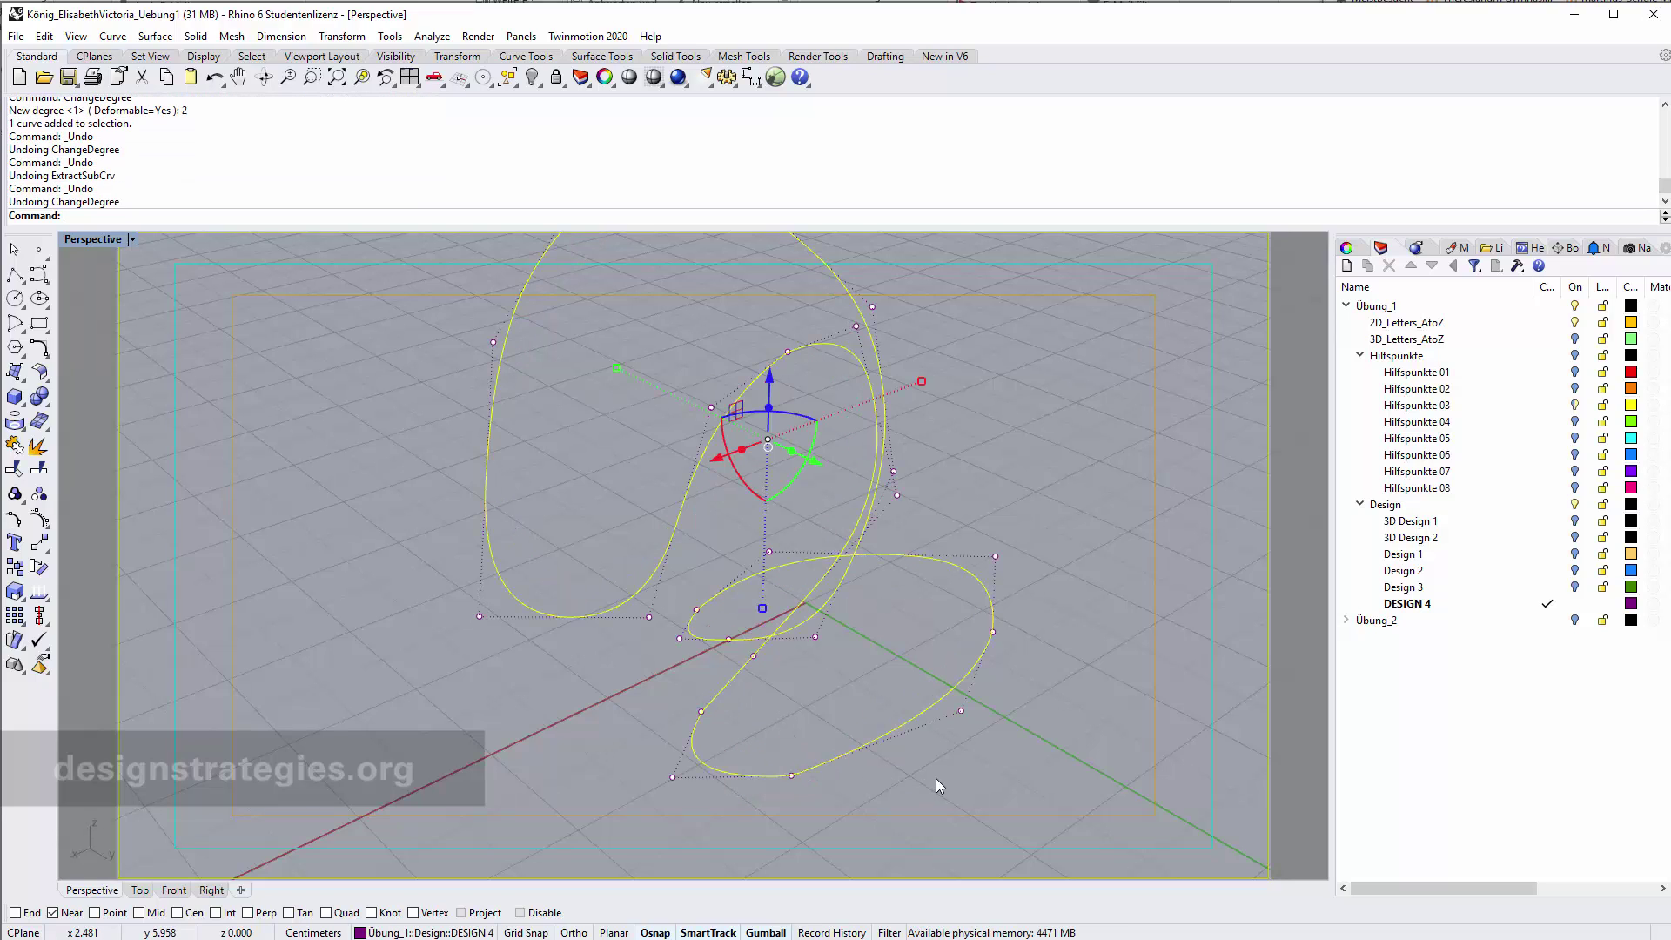
Step: Place two points on the curve's lower loop, then select the curve for cutting
{"action": "left_click", "coordinate": [943, 793]}
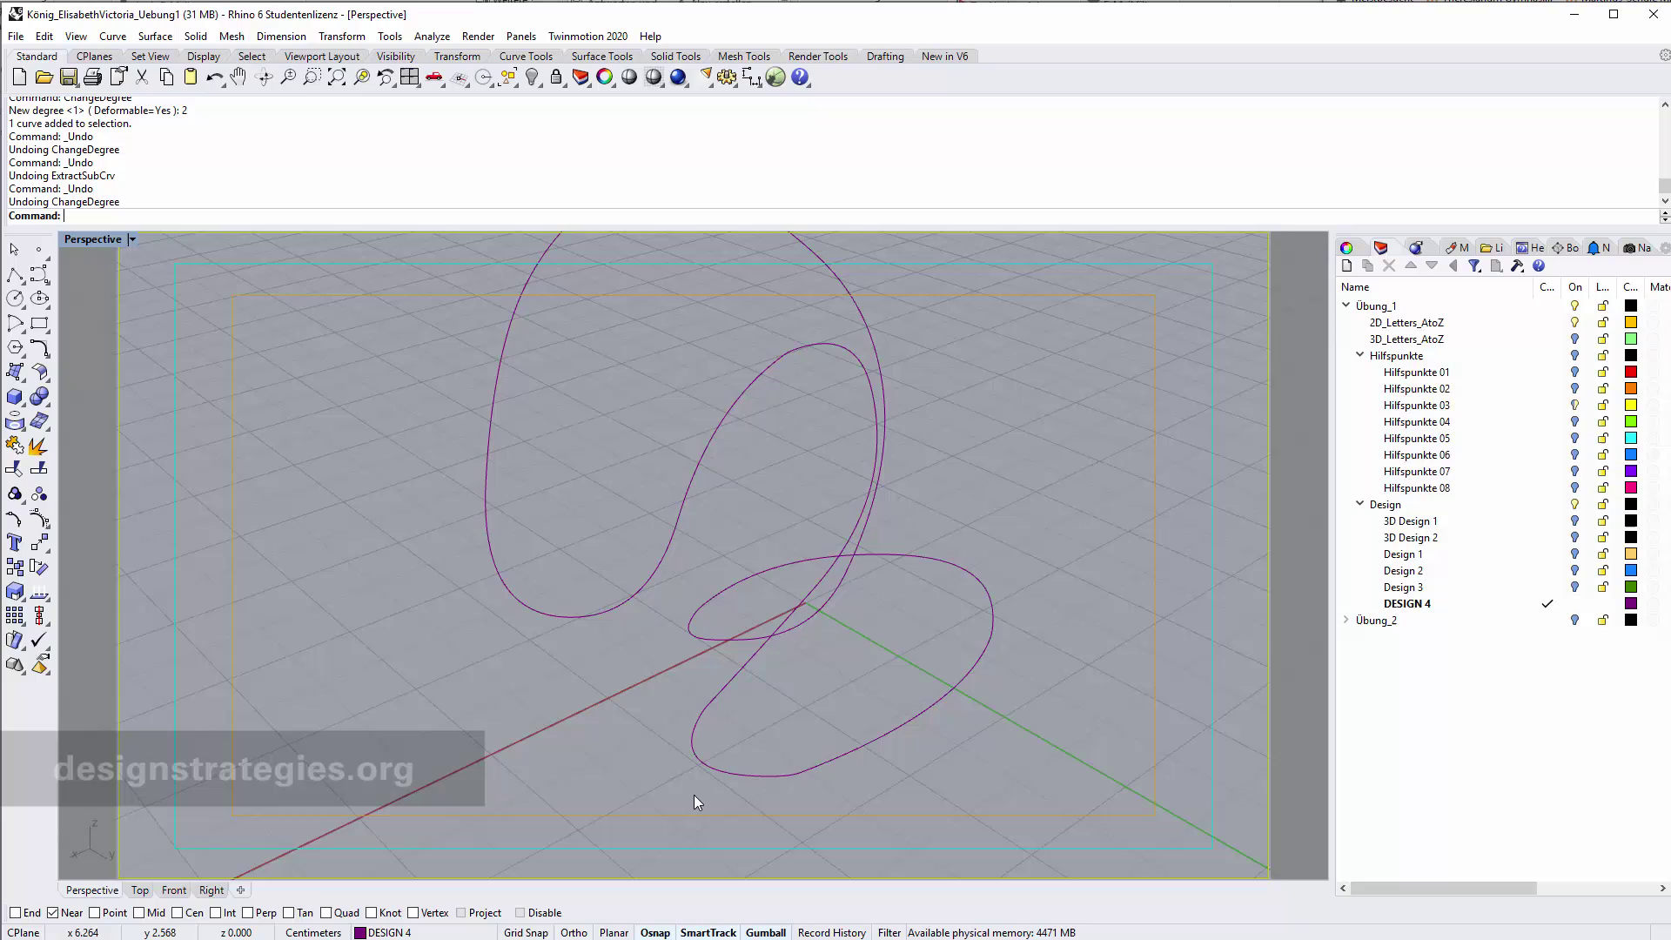
{"action": "scroll", "coordinate": [811, 808], "scroll_direction": "up", "scroll_amount": 3}
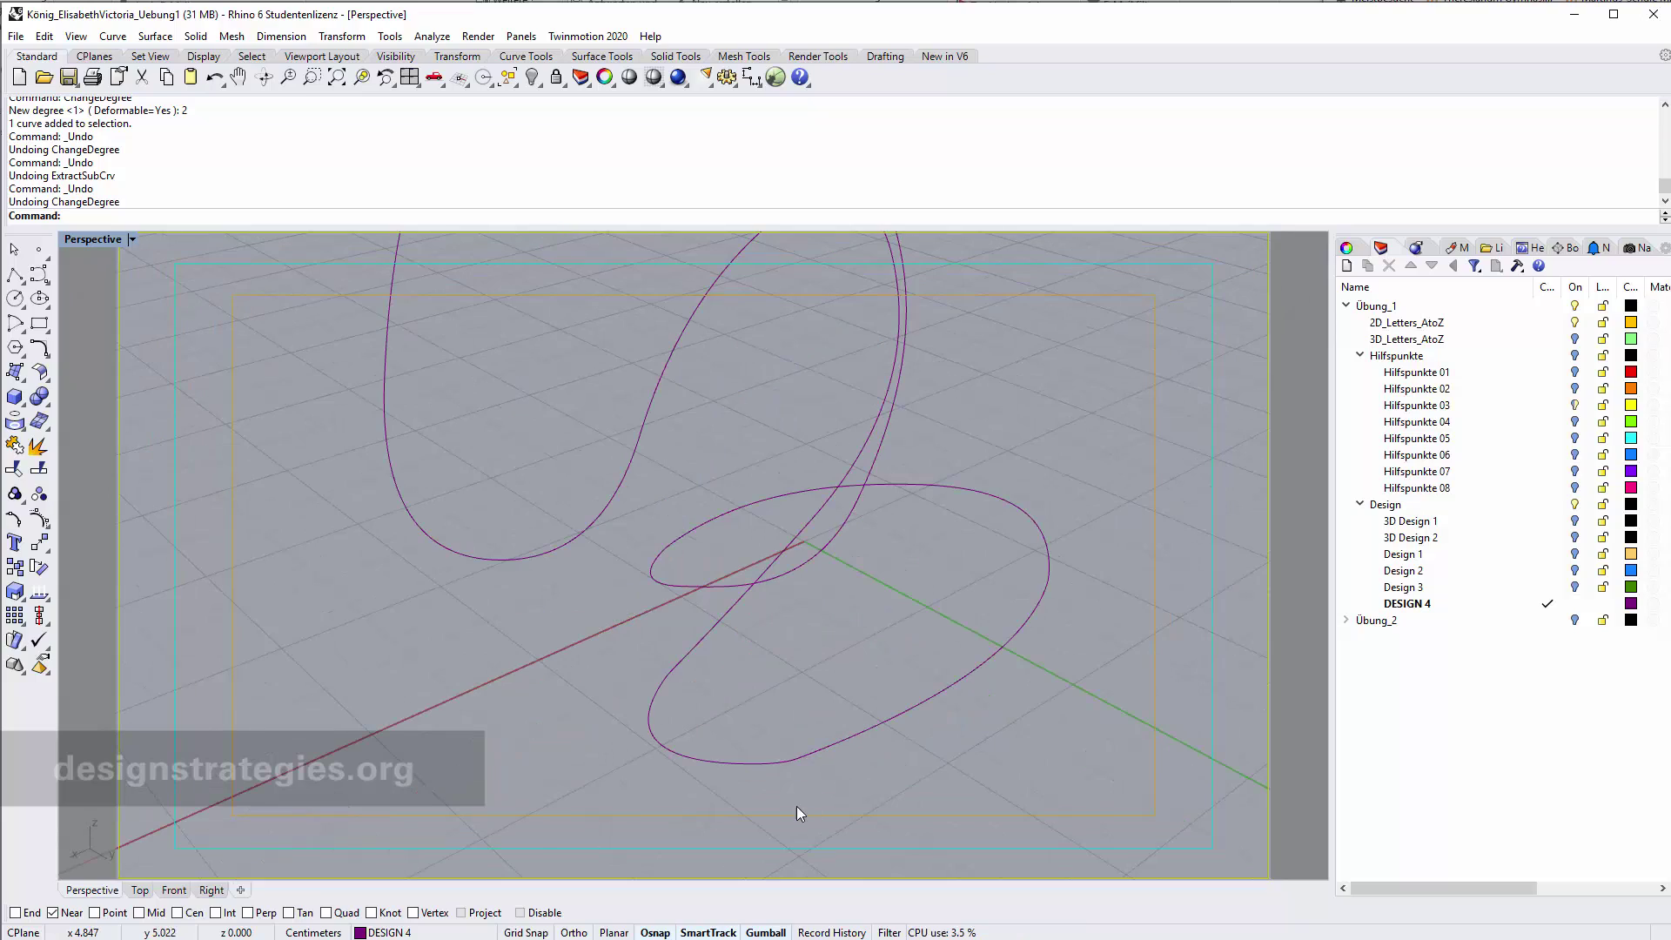
{"action": "left_click", "coordinate": [39, 252]}
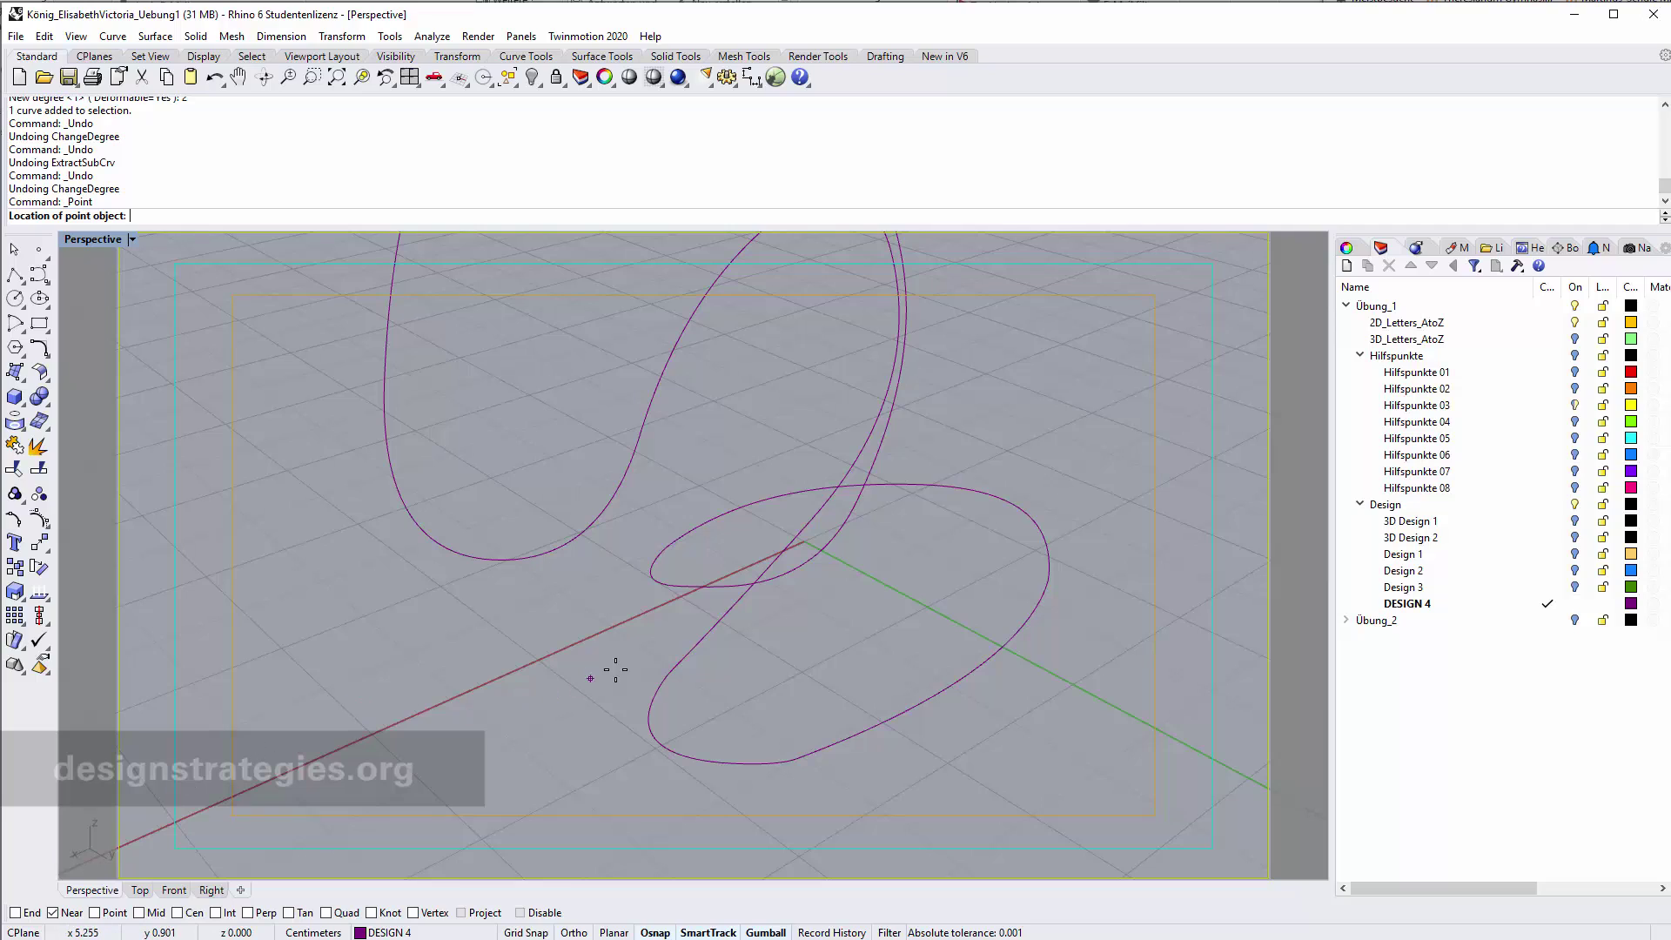
{"action": "left_click", "coordinate": [699, 645]}
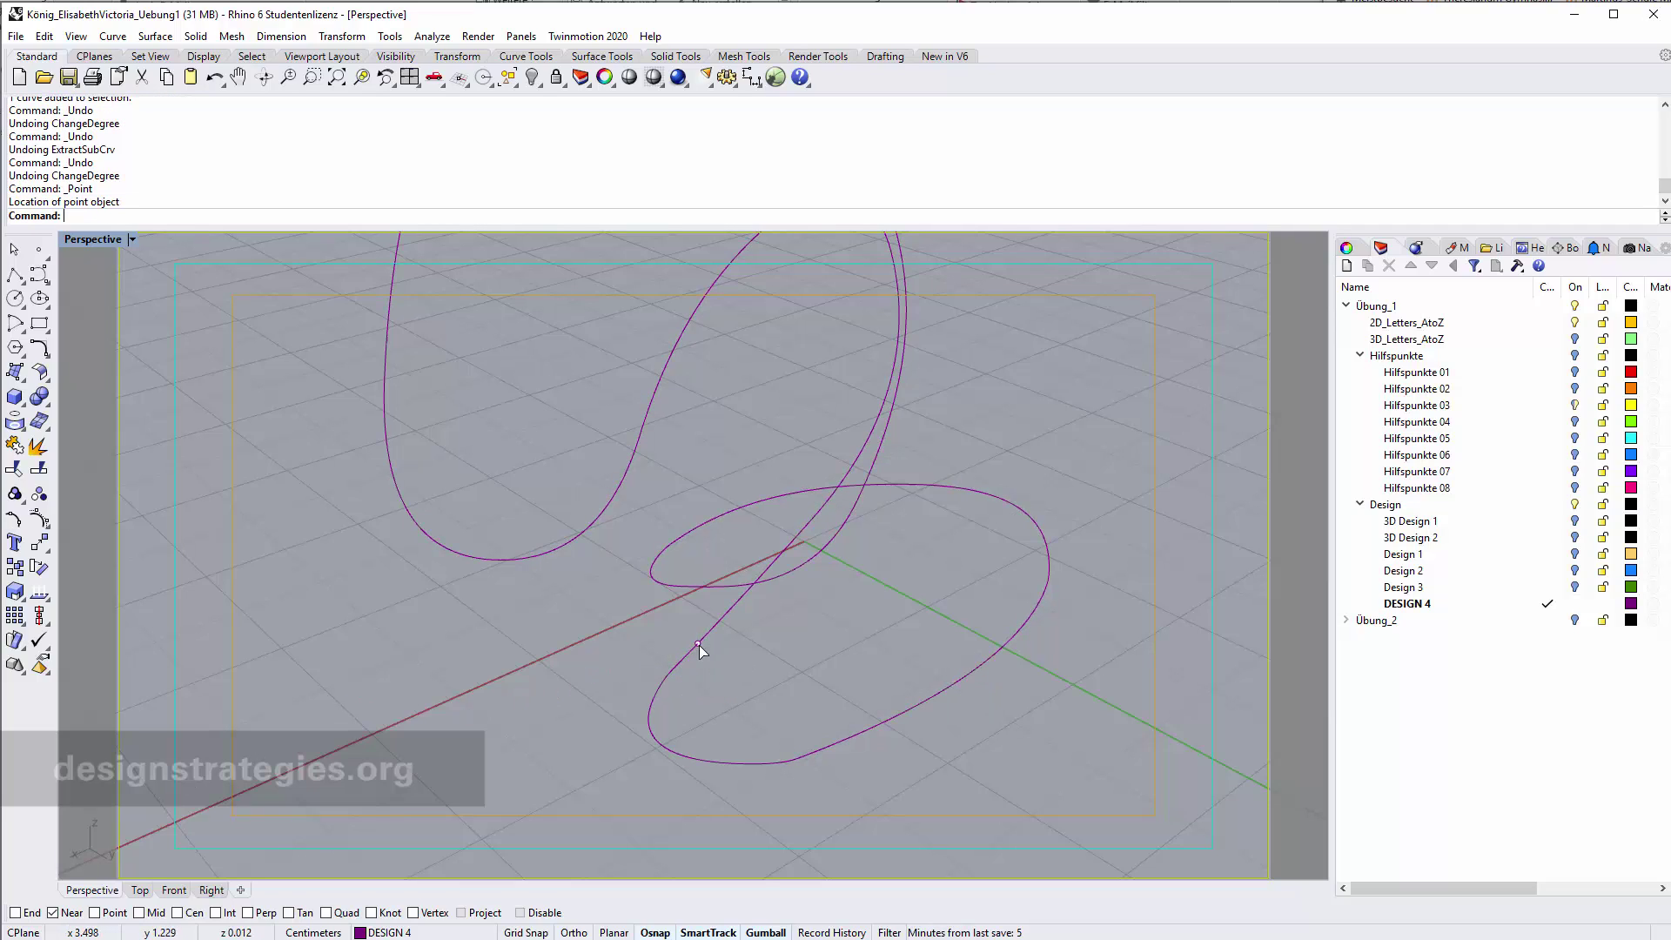
{"action": "key", "text": "Return"}
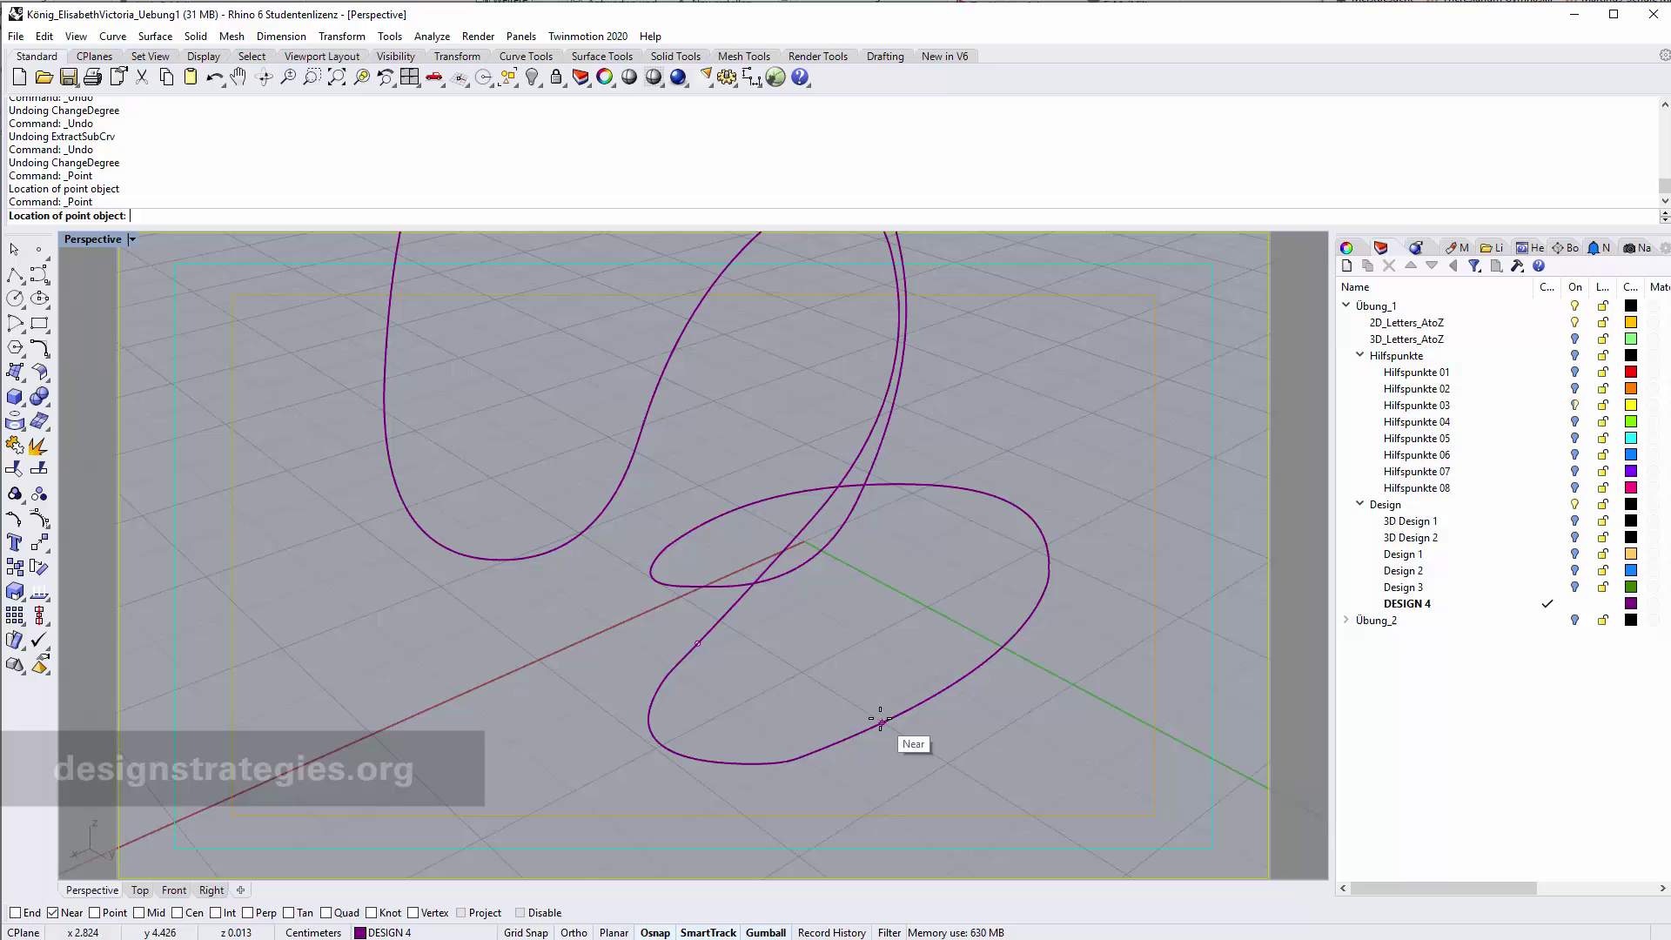
{"action": "left_click", "coordinate": [881, 720]}
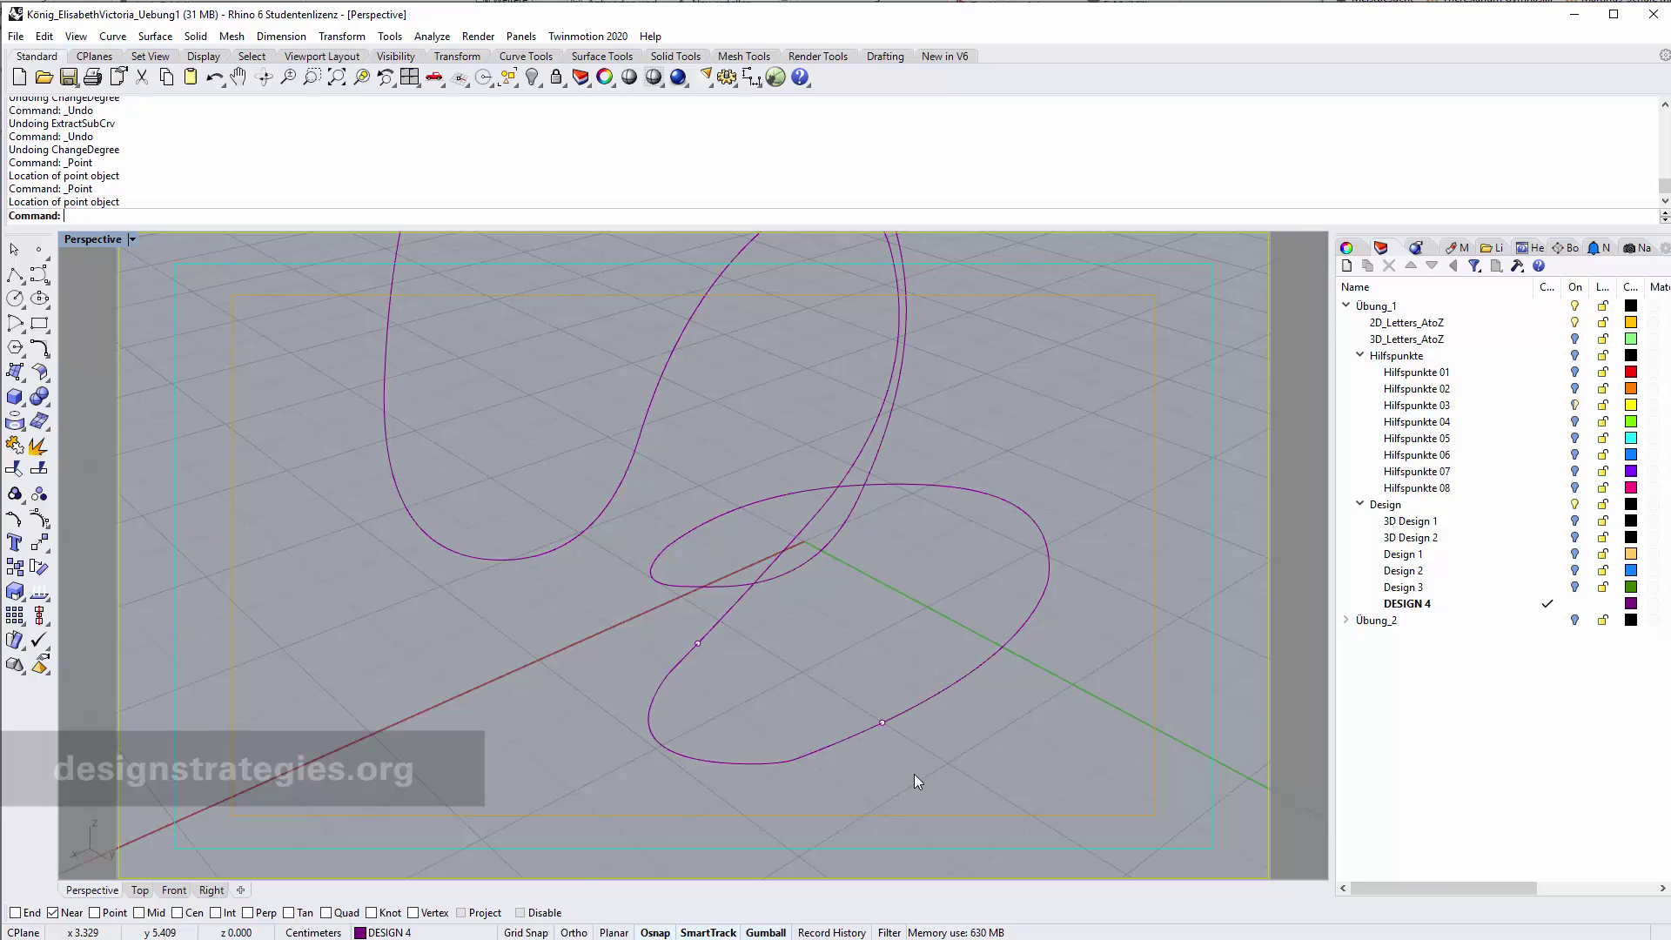
{"action": "left_click", "coordinate": [804, 752]}
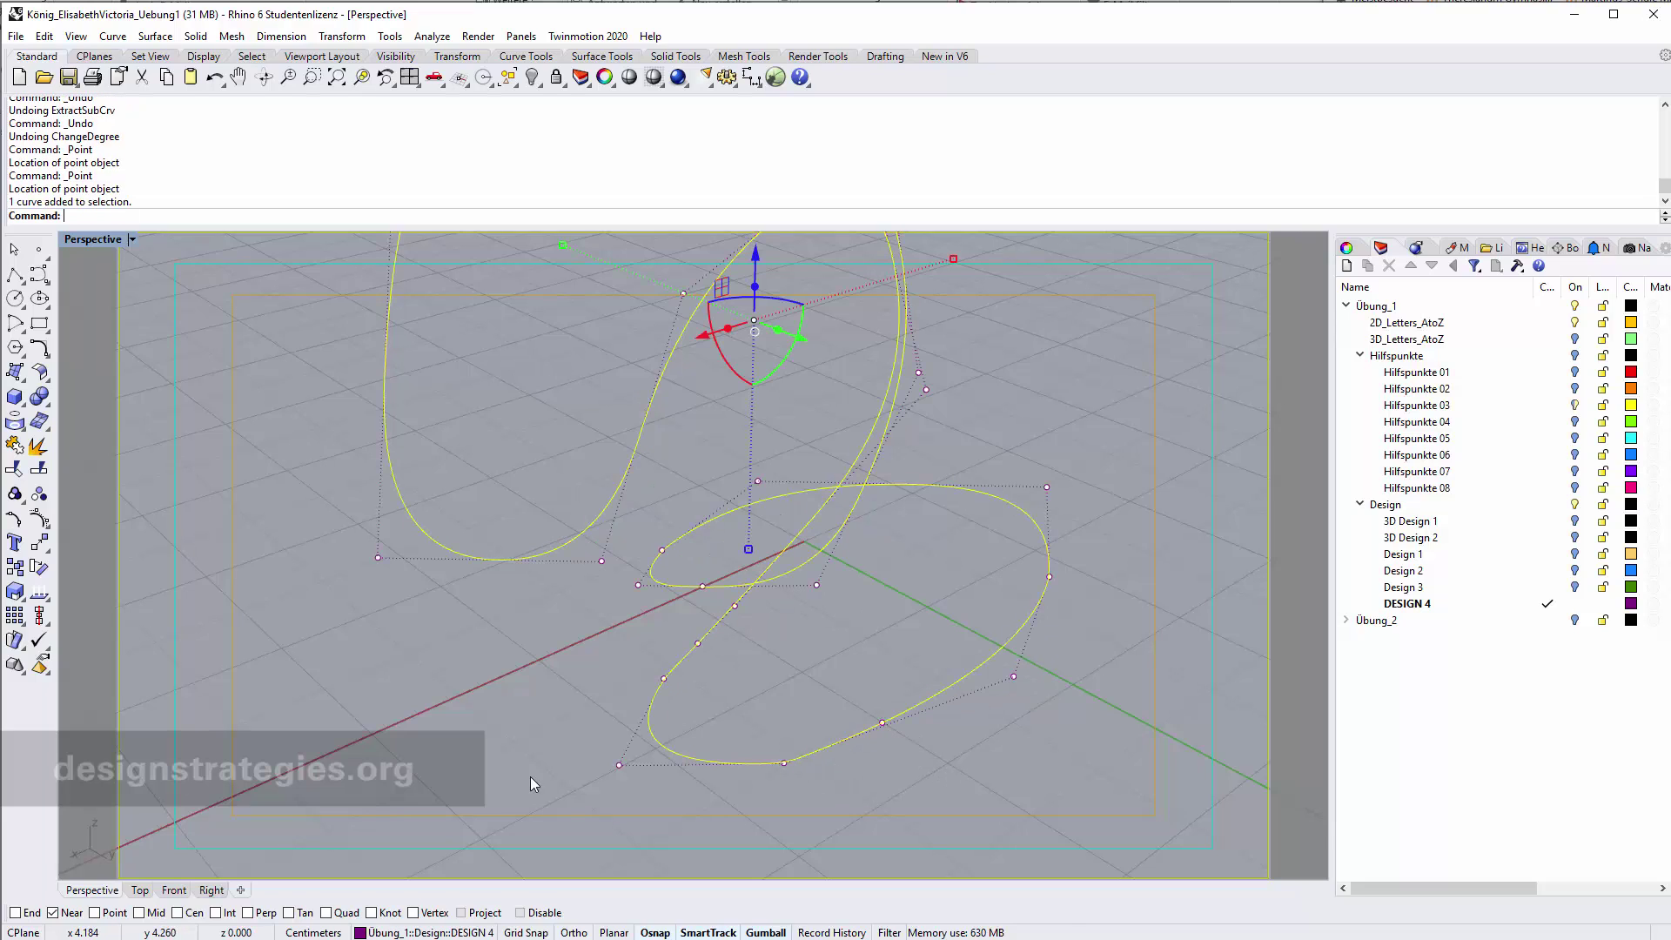
Step: Split the curve using the two points as cutting objects
{"action": "left_click", "coordinate": [38, 471]}
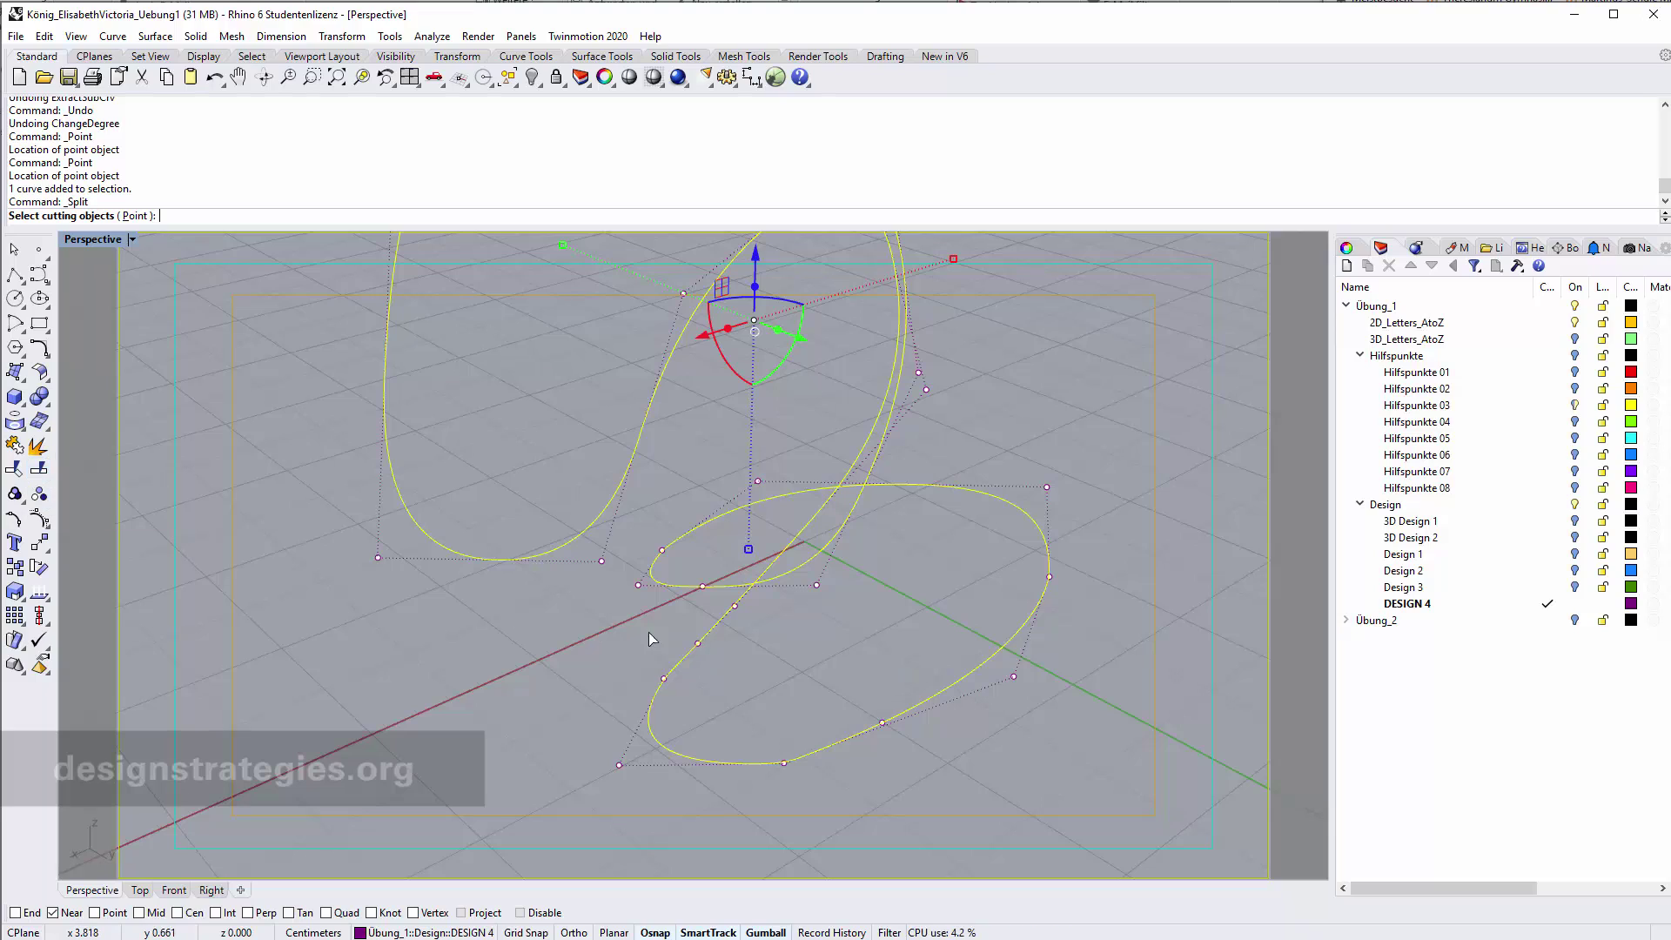
{"action": "left_click_drag", "start_coordinate": [613, 629], "coordinate": [1057, 796]}
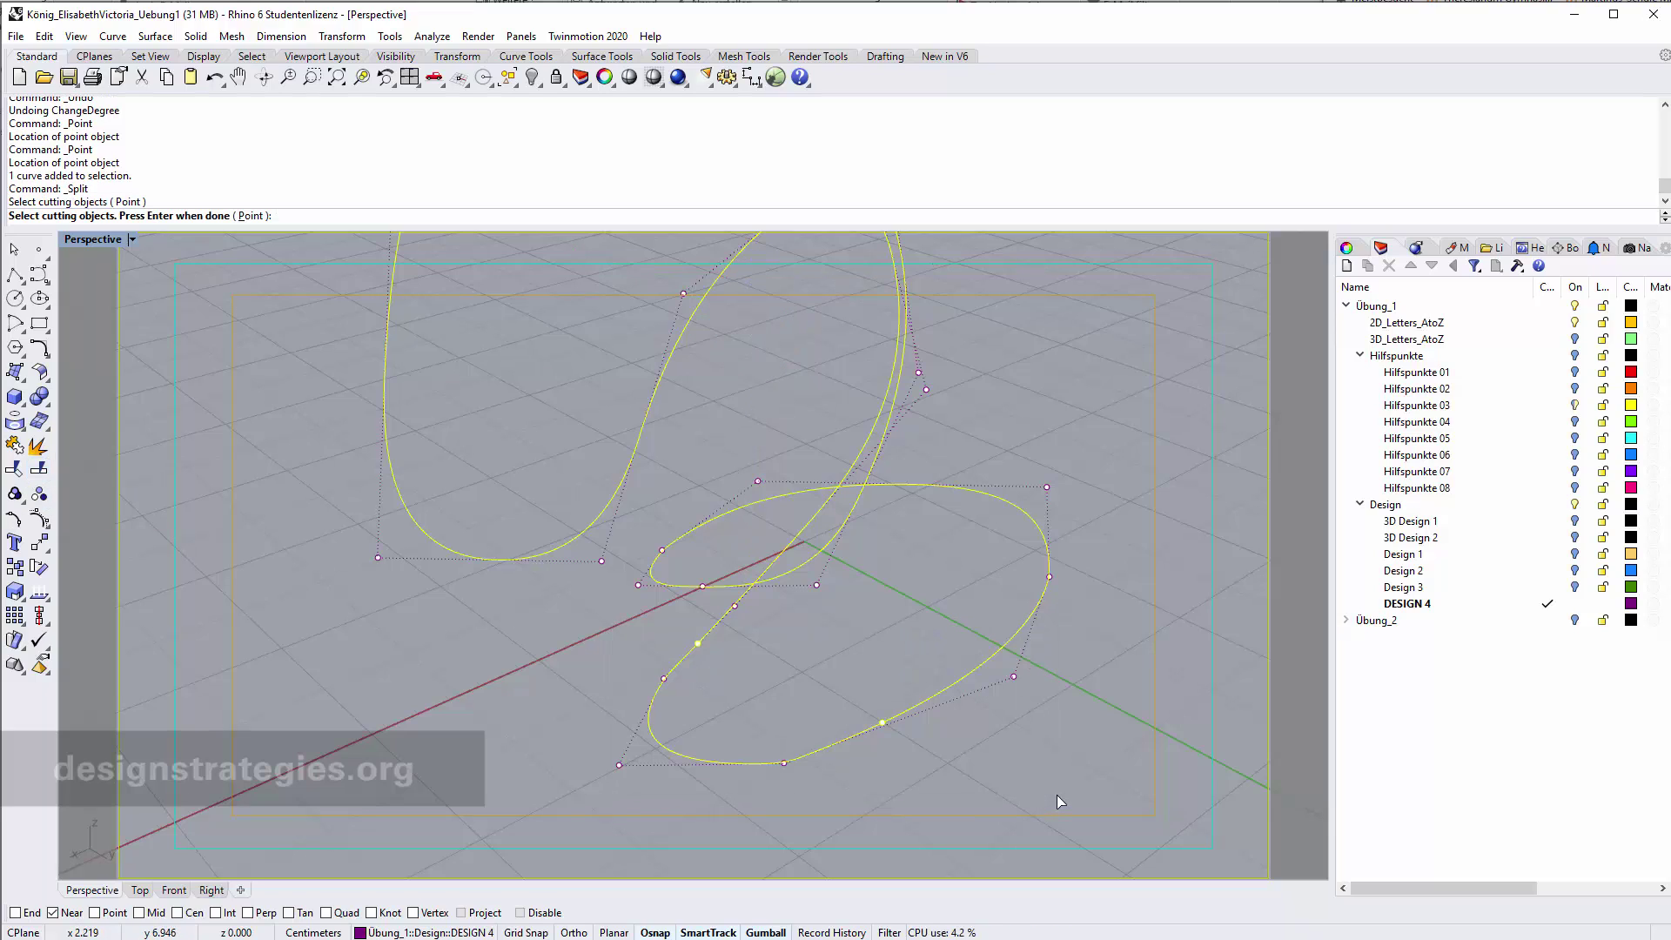
{"action": "key", "text": "Return"}
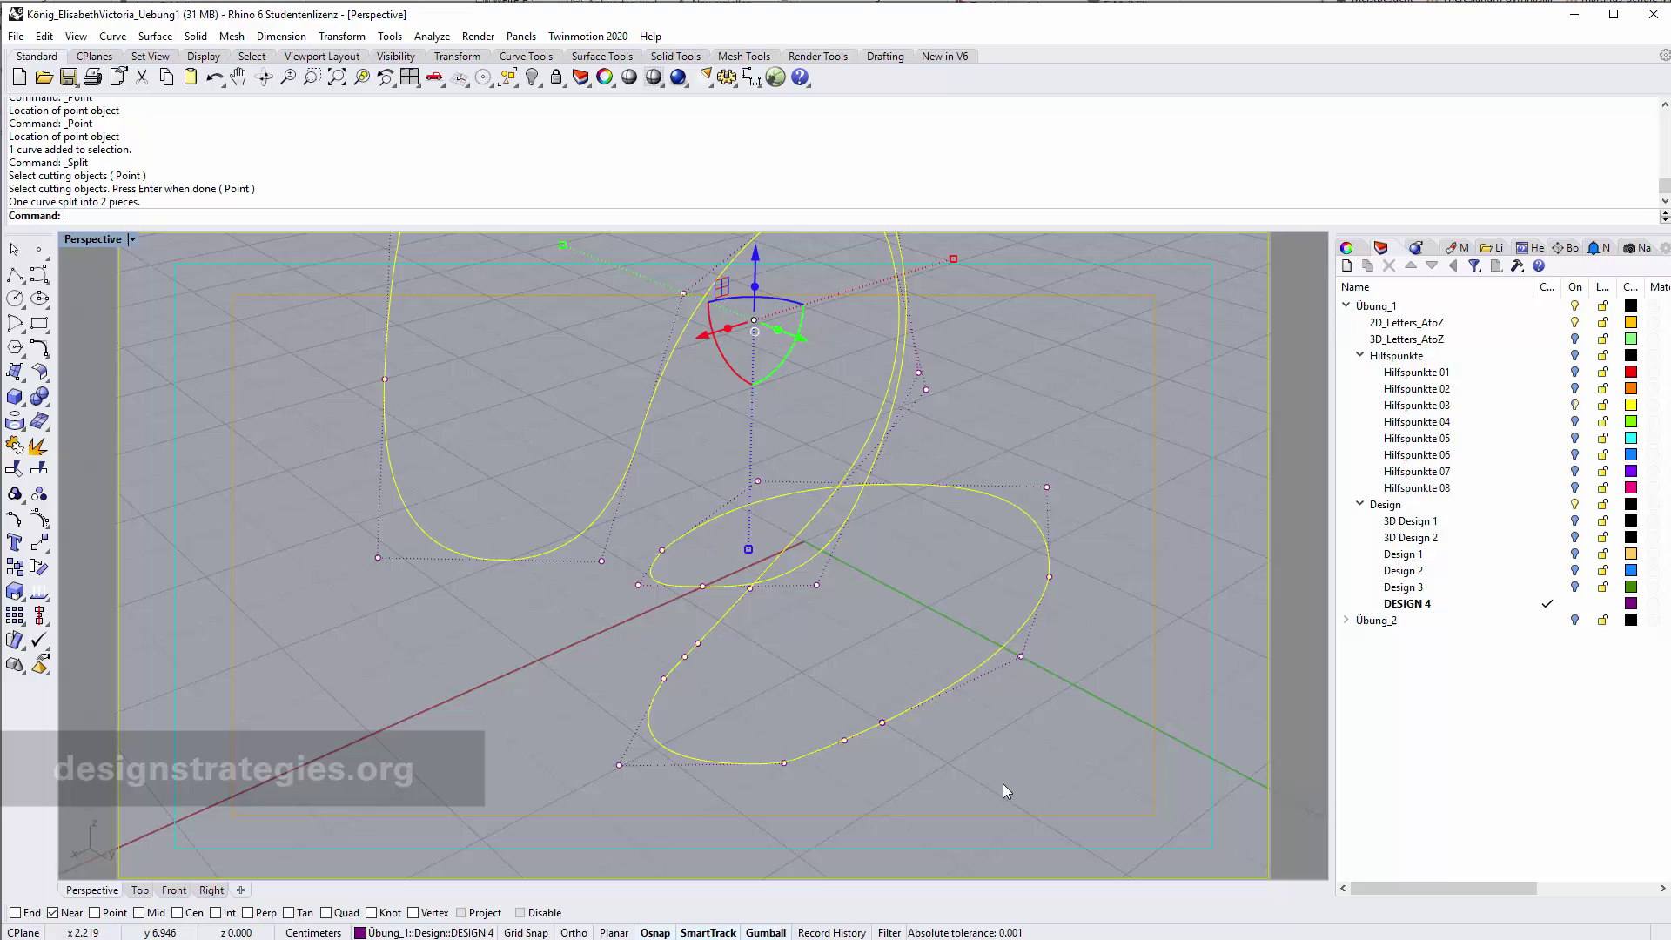
Step: Check the two resulting pieces: the short lower arc and the long upper remainder
{"action": "left_click", "coordinate": [950, 777]}
{"action": "left_click", "coordinate": [759, 759]}
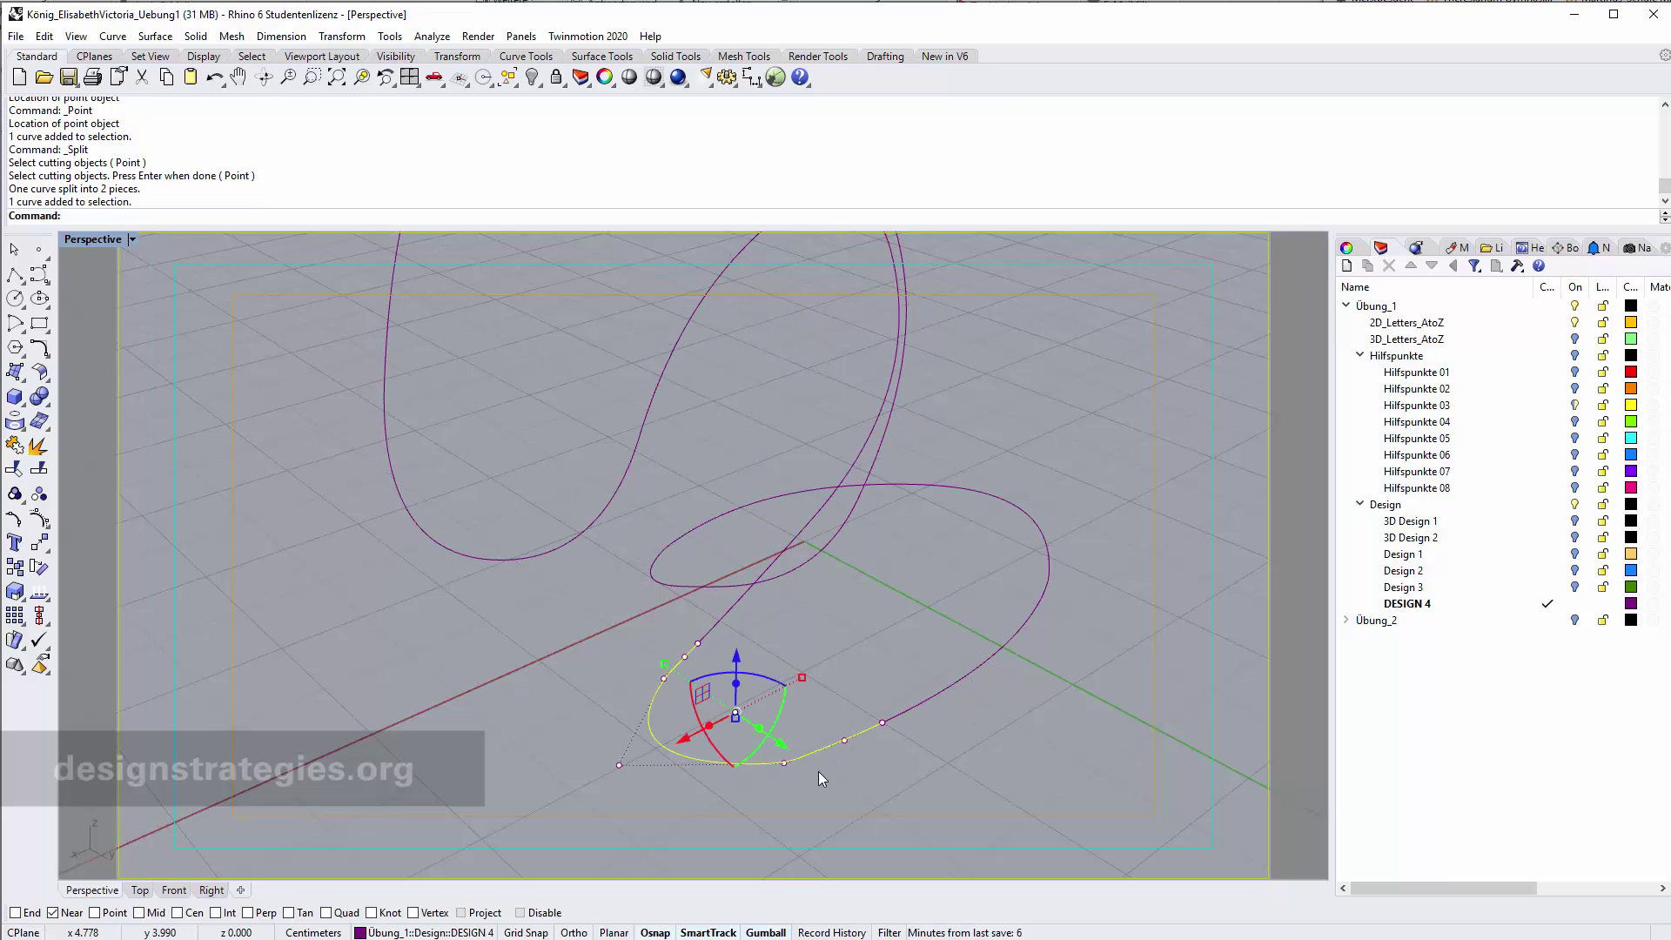
{"action": "left_click", "coordinate": [915, 785]}
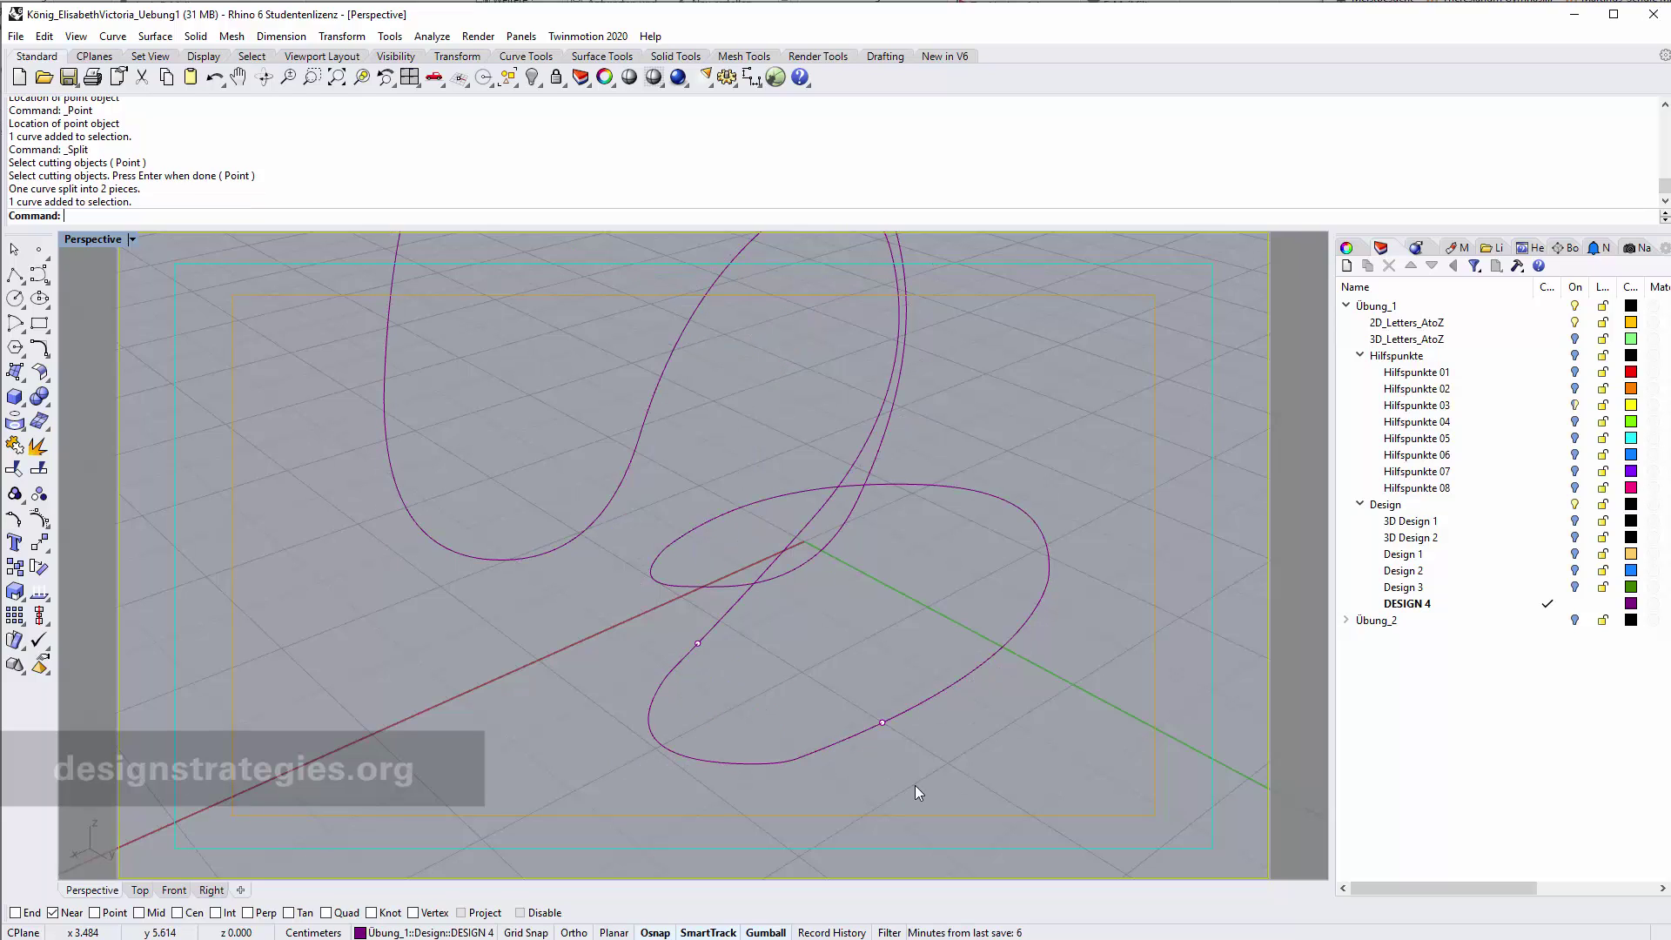
{"action": "left_click", "coordinate": [729, 760]}
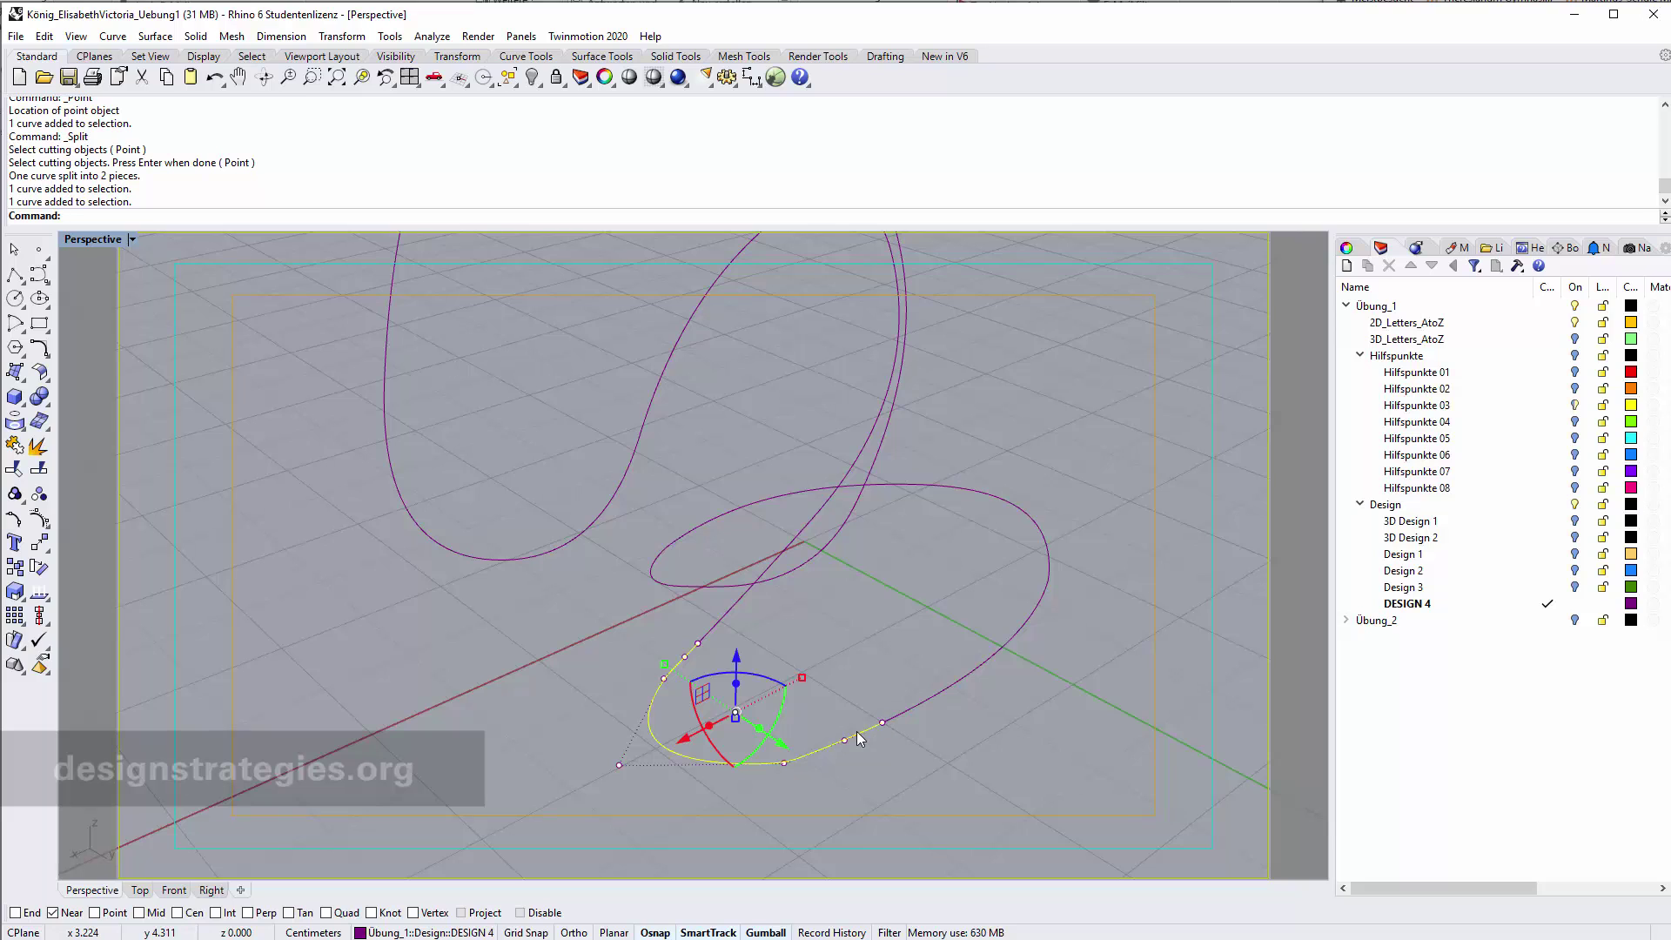
{"action": "mouse_move", "coordinate": [930, 745]}
{"action": "right_mouse_down"}
{"action": "mouse_move", "coordinate": [914, 750]}
{"action": "mouse_move", "coordinate": [931, 746]}
{"action": "mouse_move", "coordinate": [918, 759]}
{"action": "mouse_move", "coordinate": [938, 777]}
{"action": "right_mouse_up"}
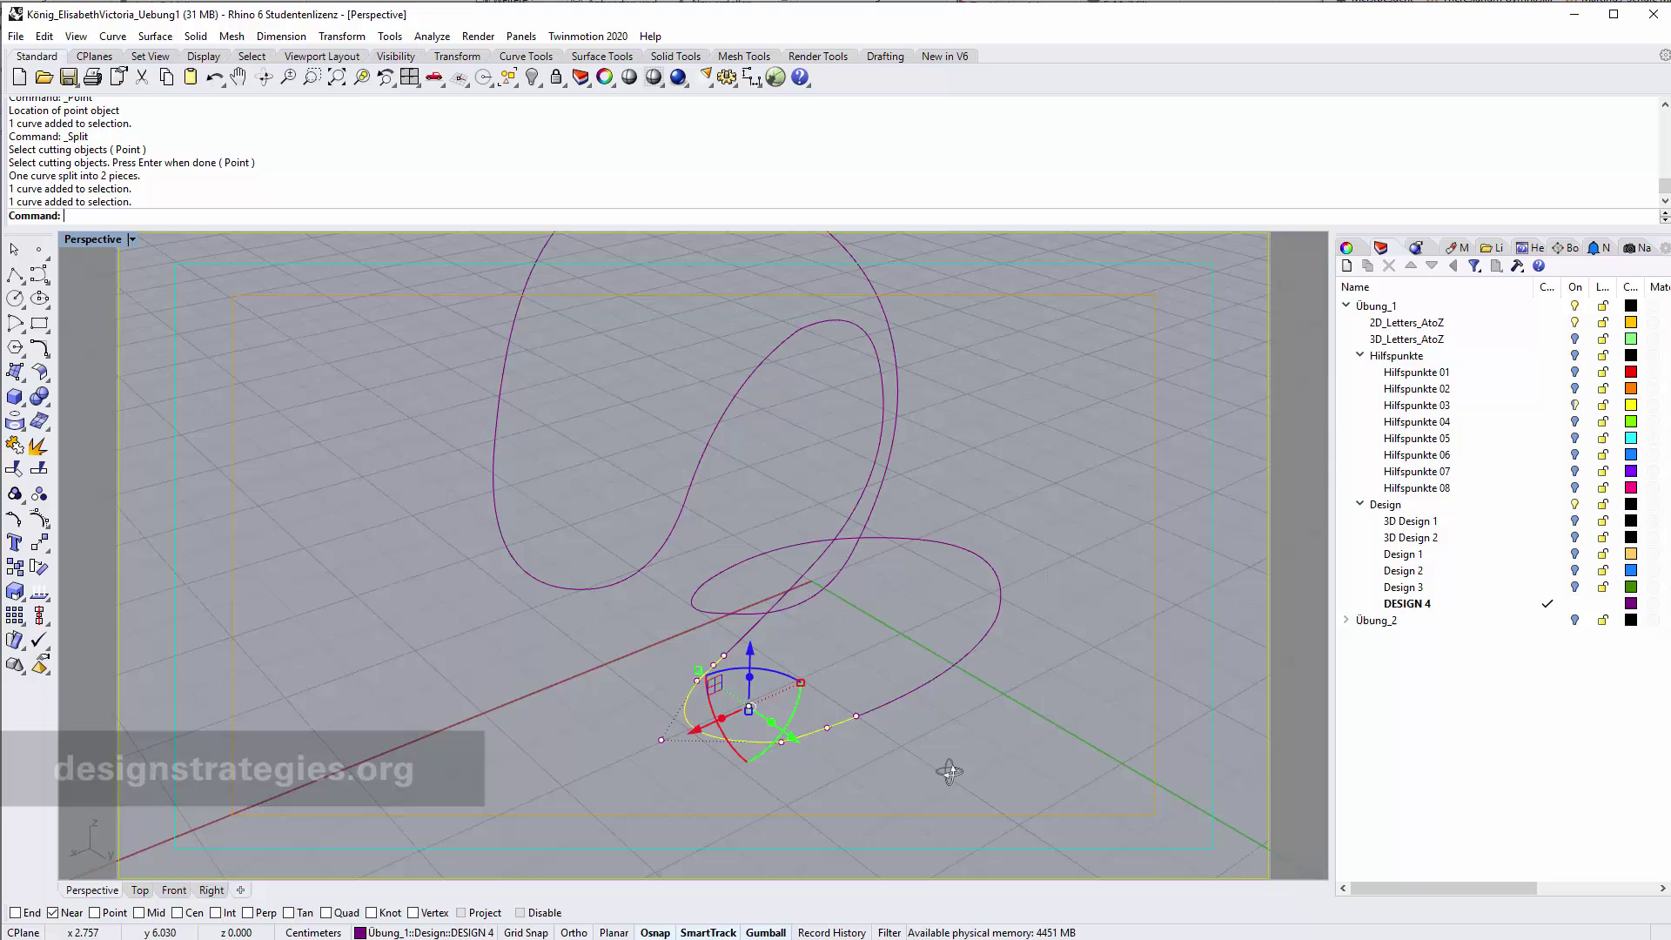
{"action": "left_click", "coordinate": [899, 783]}
{"action": "left_click", "coordinate": [922, 690]}
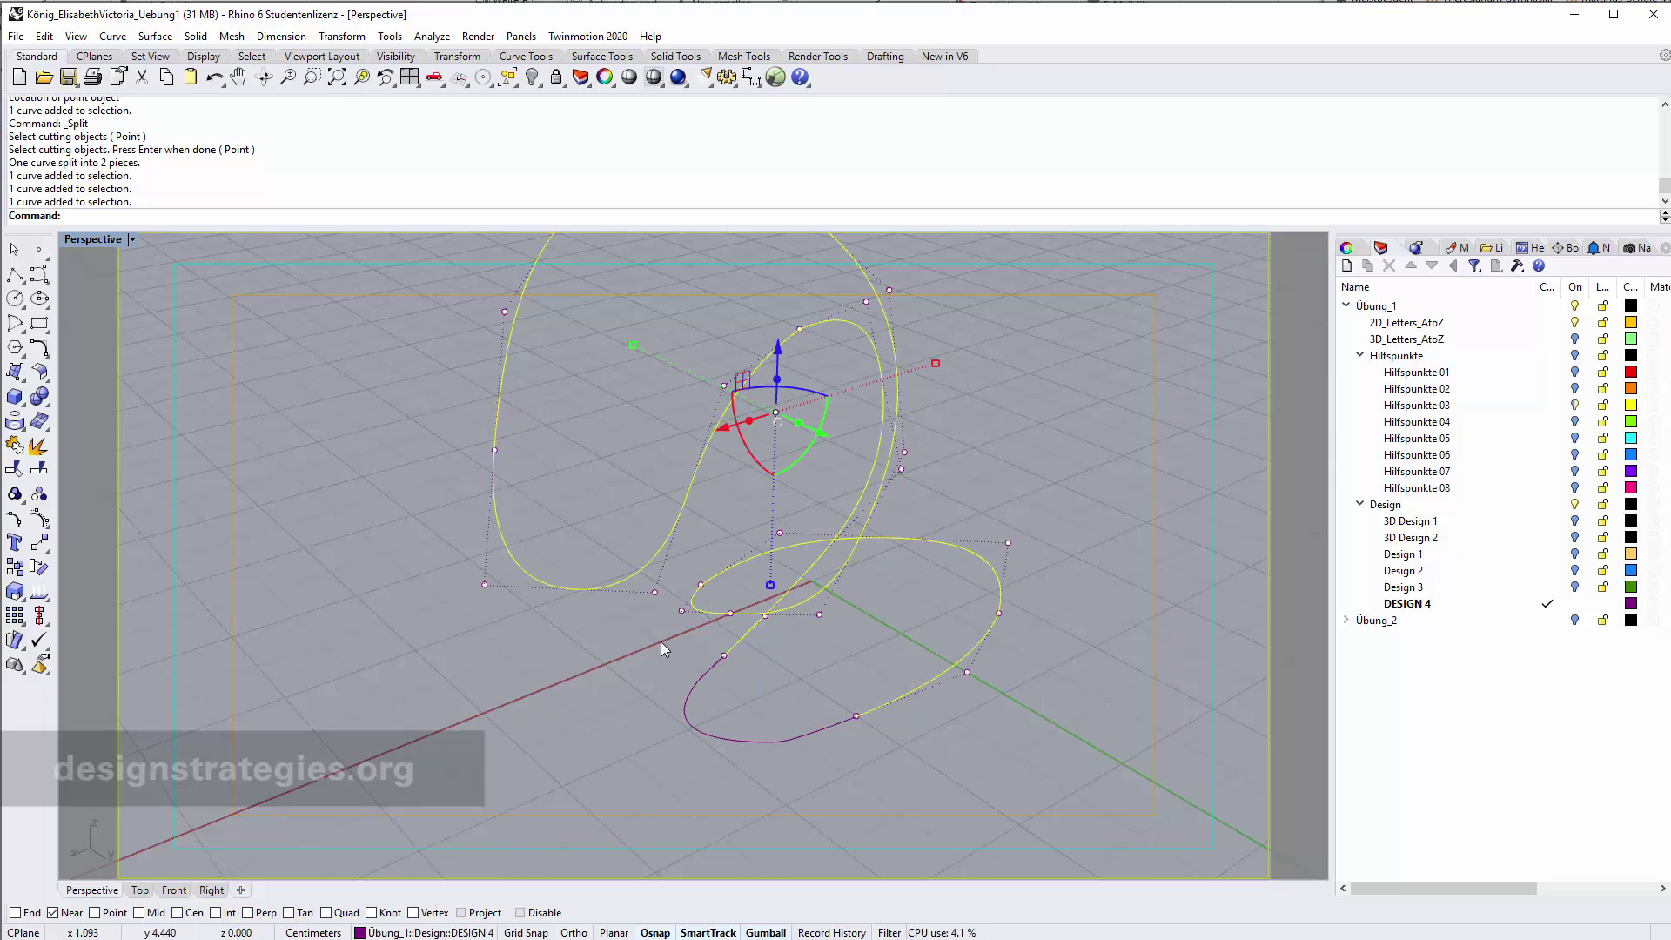
Step: Pipe the long curve piece with start and end radius 1
{"action": "type", "text": "Pipe"}
{"action": "key", "text": "Return"}
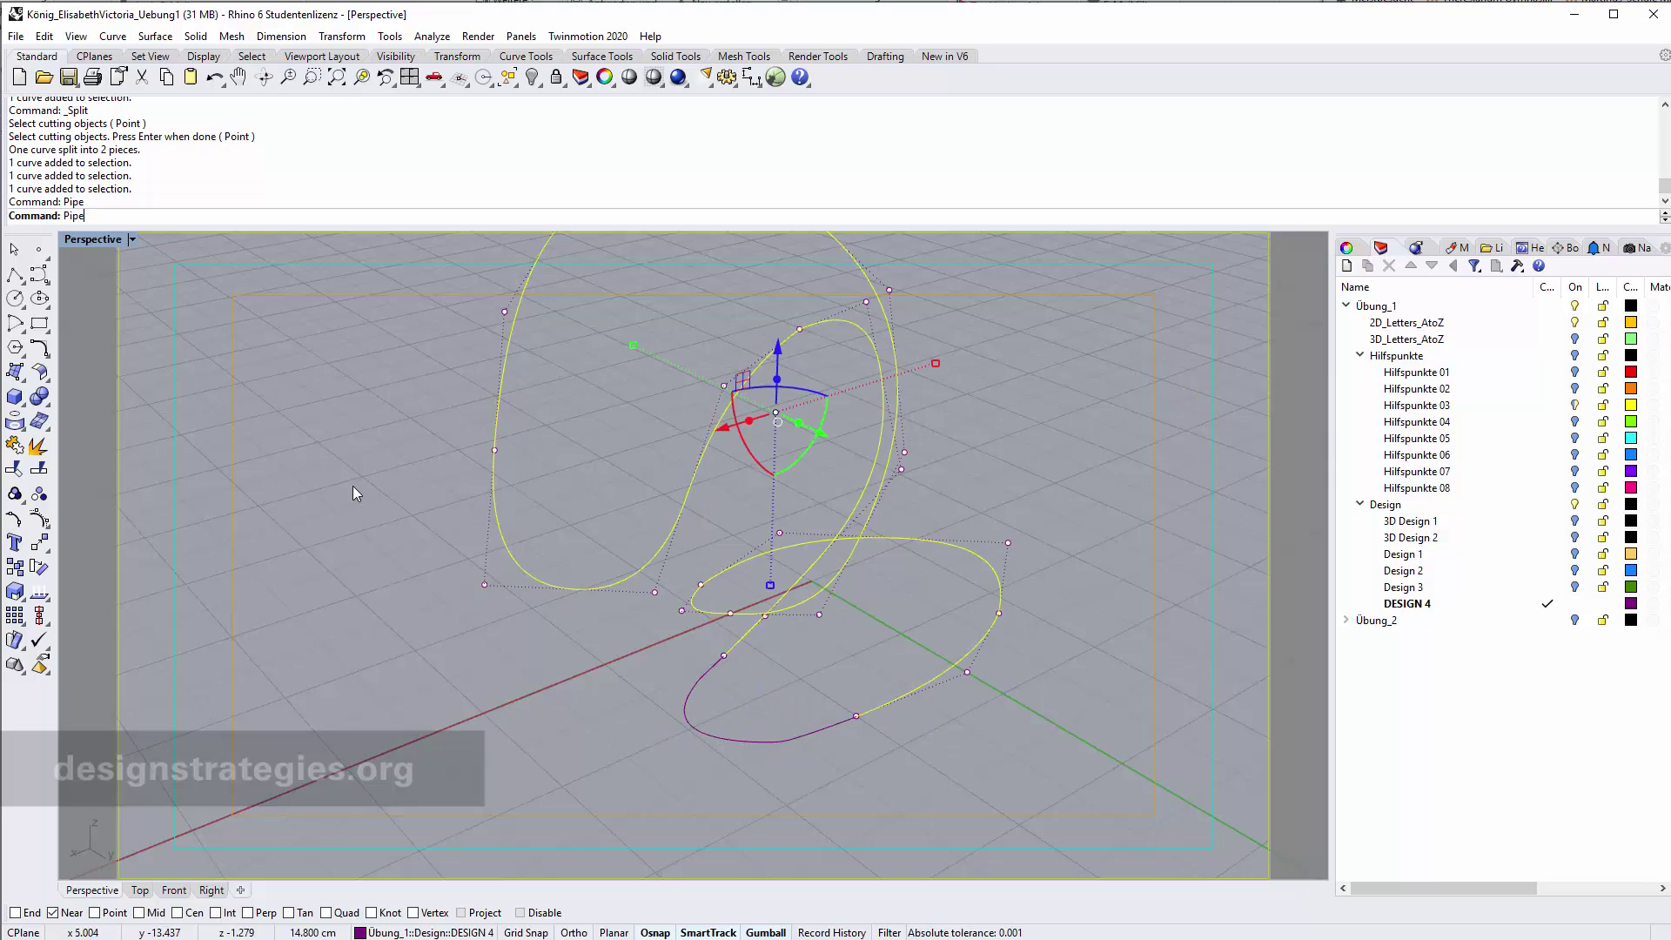
{"action": "key", "text": "Return"}
{"action": "key", "text": "Return"}
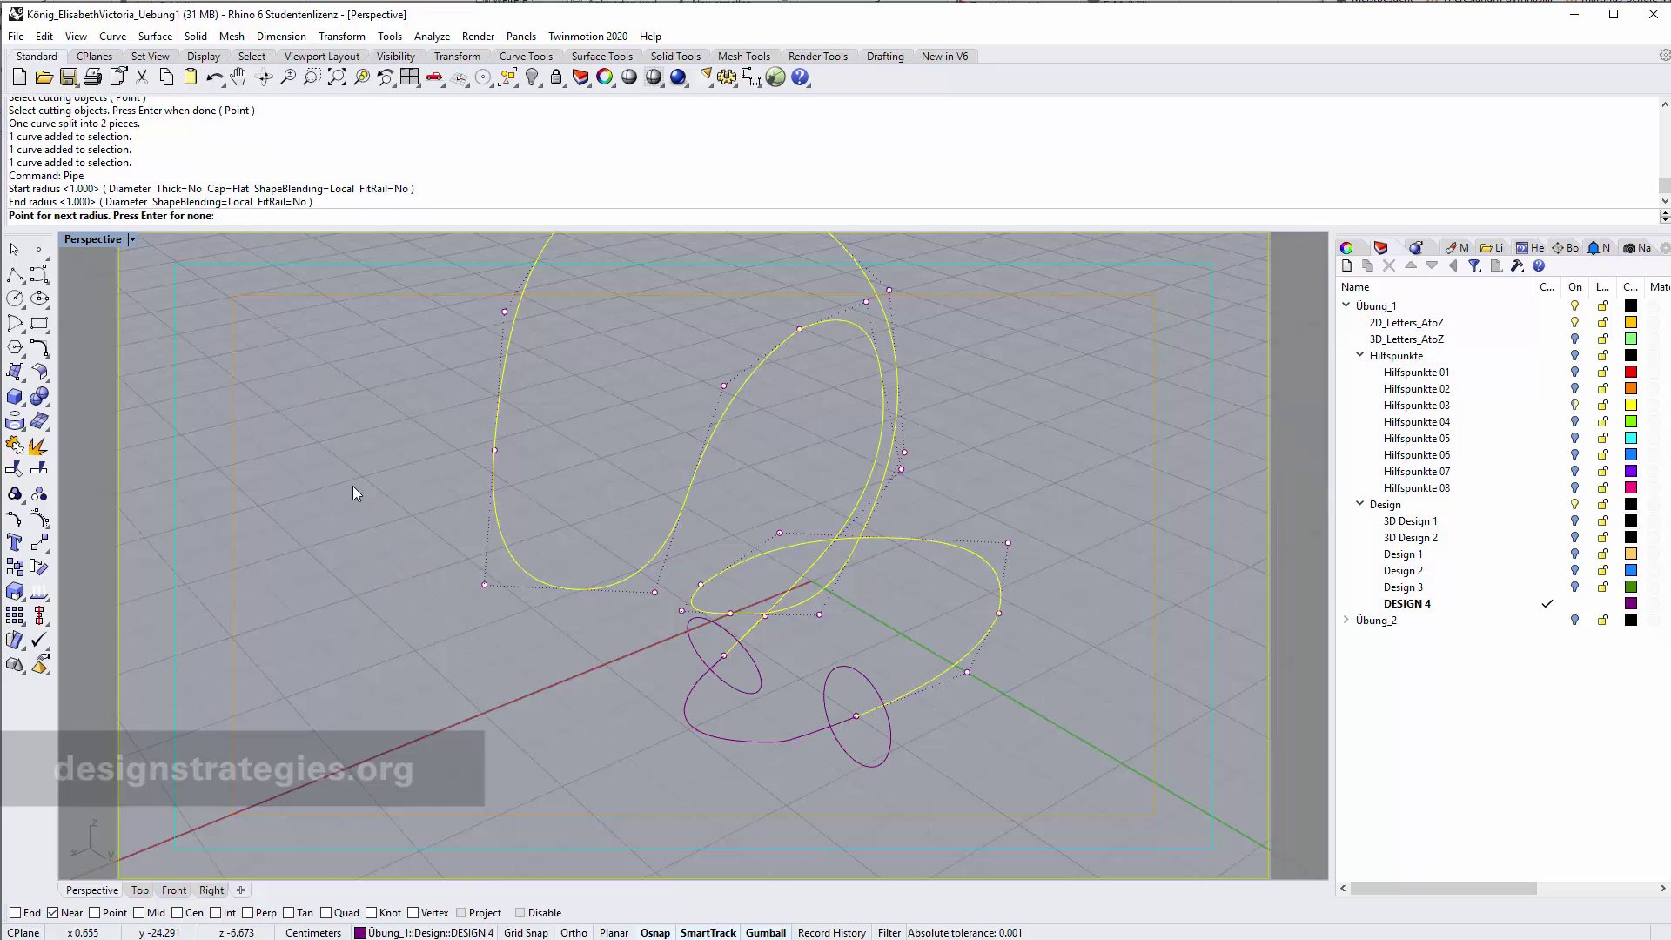
{"action": "key", "text": "Return"}
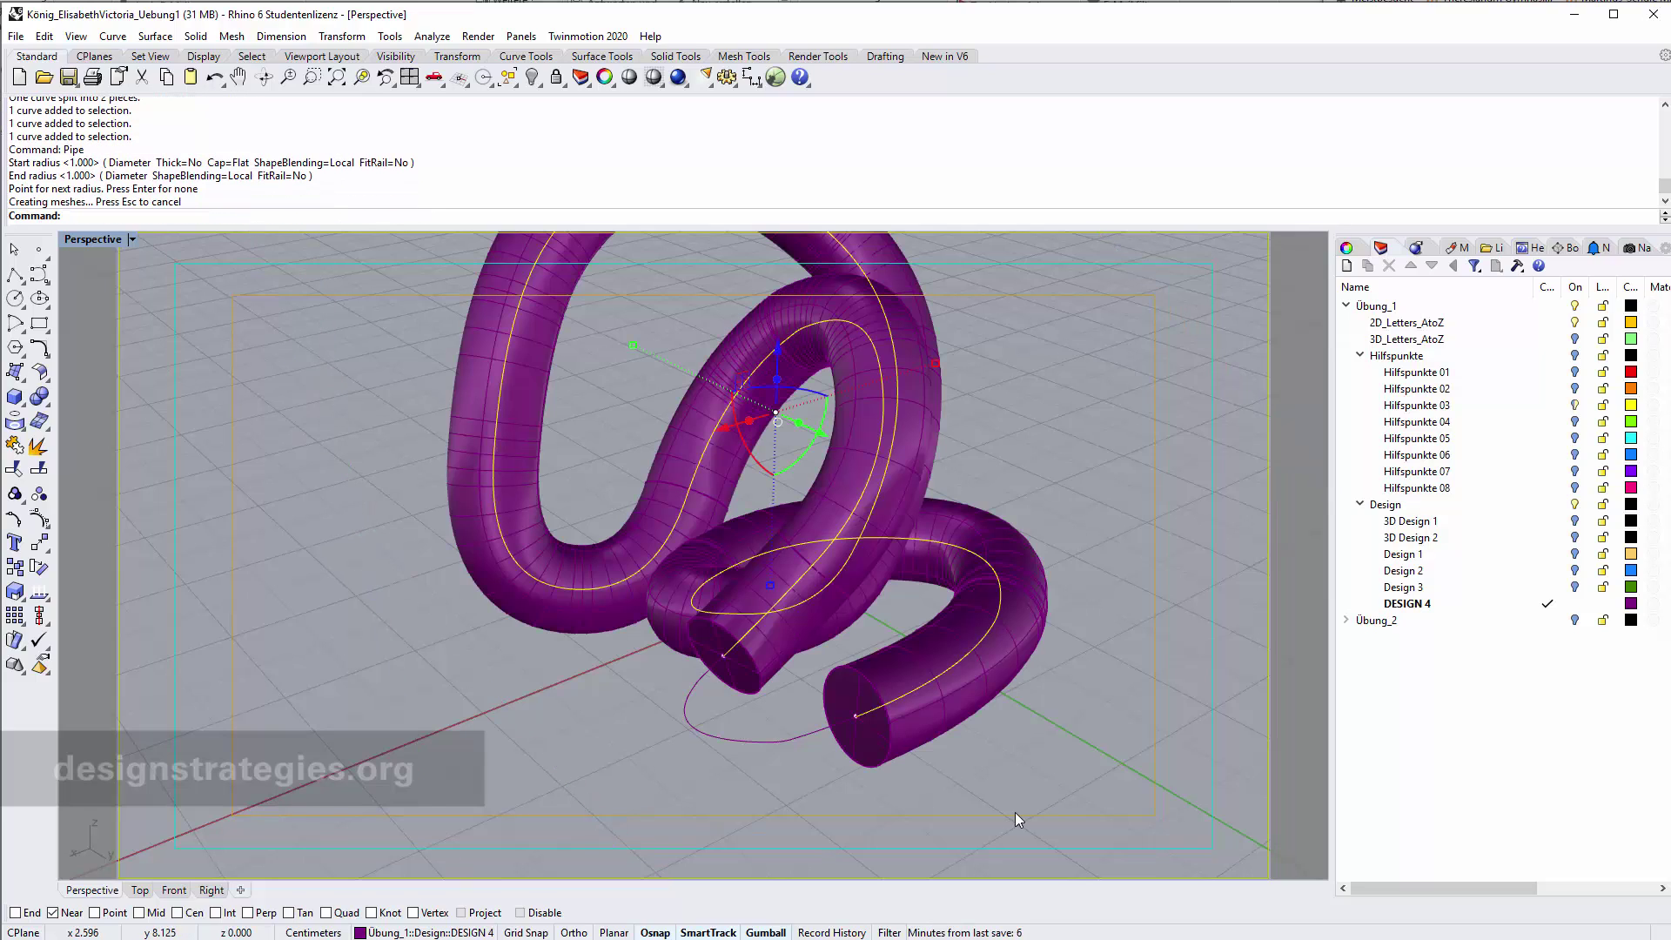
Step: Pipe the short lower curve piece with radius 1 and view the finished tube knot
{"action": "left_click", "coordinate": [781, 740]}
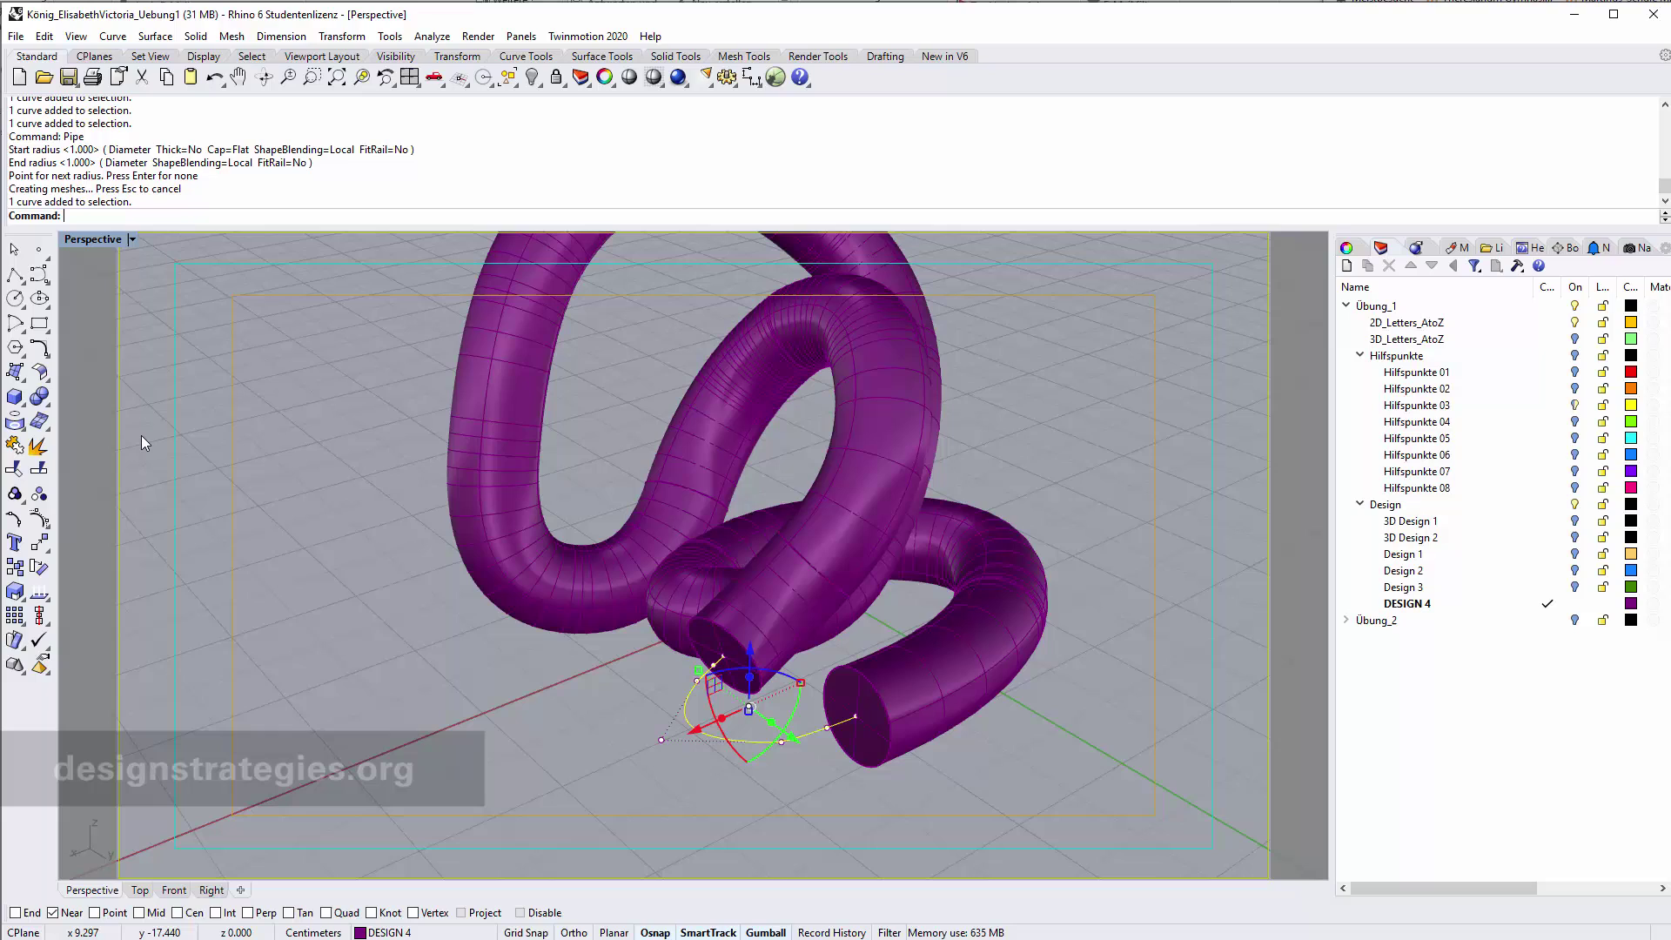
{"action": "key", "text": "Return"}
{"action": "key", "text": "Return"}
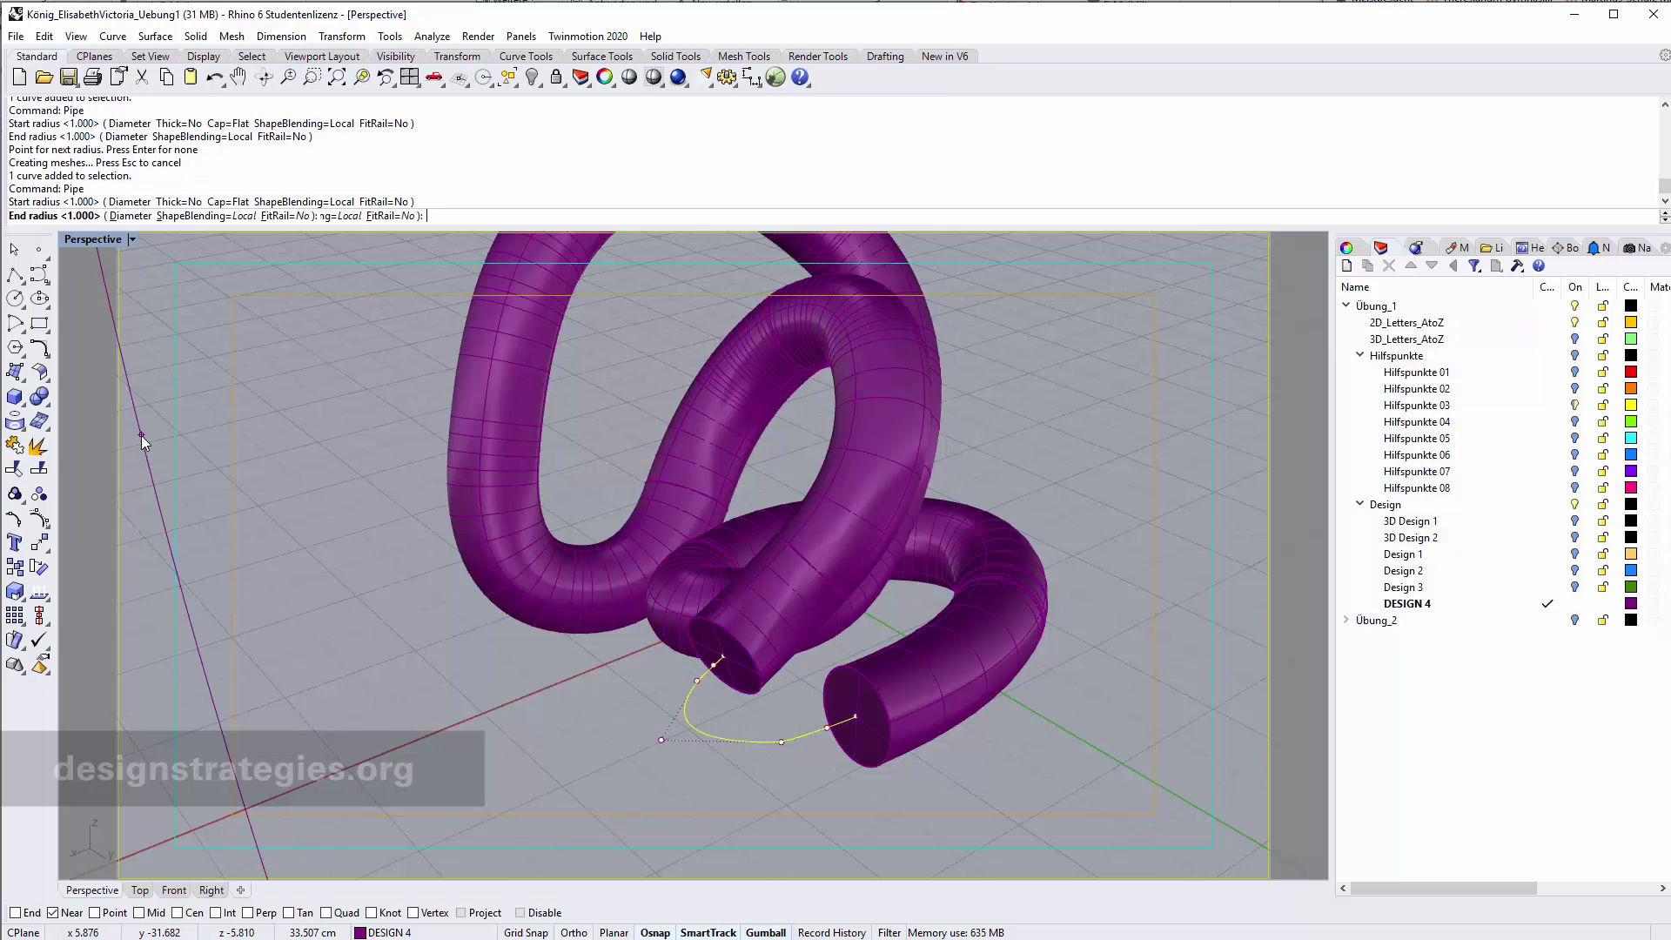
{"action": "key", "text": "Return"}
{"action": "key", "text": "Return"}
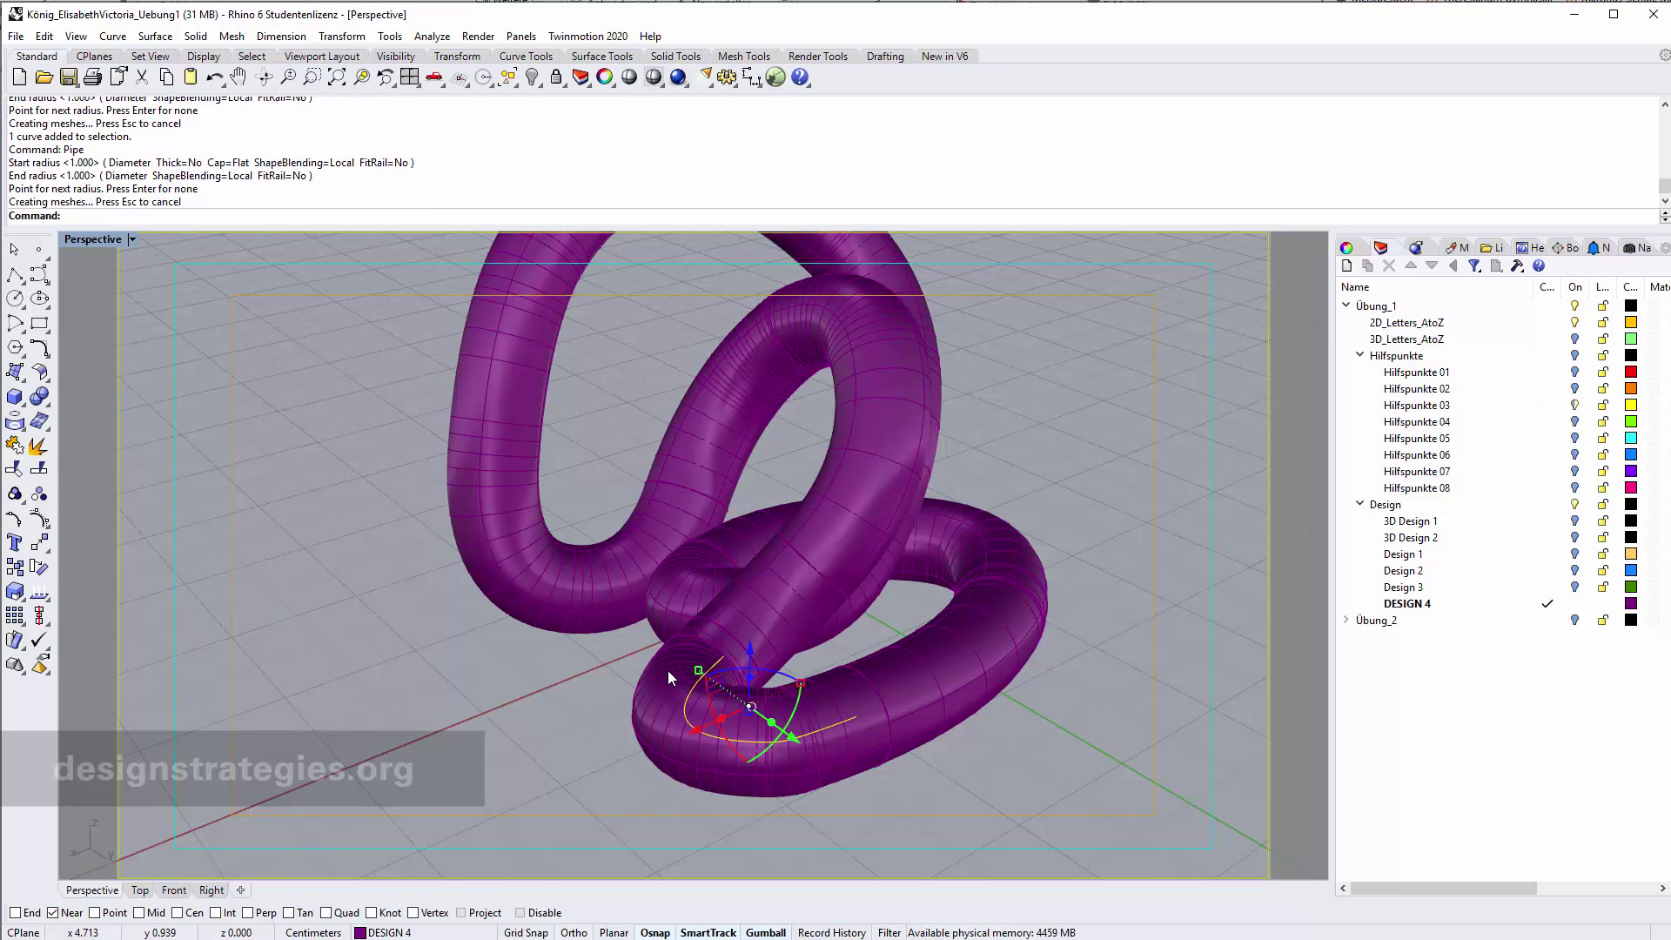
{"action": "scroll", "coordinate": [948, 779], "scroll_direction": "down", "scroll_amount": 5}
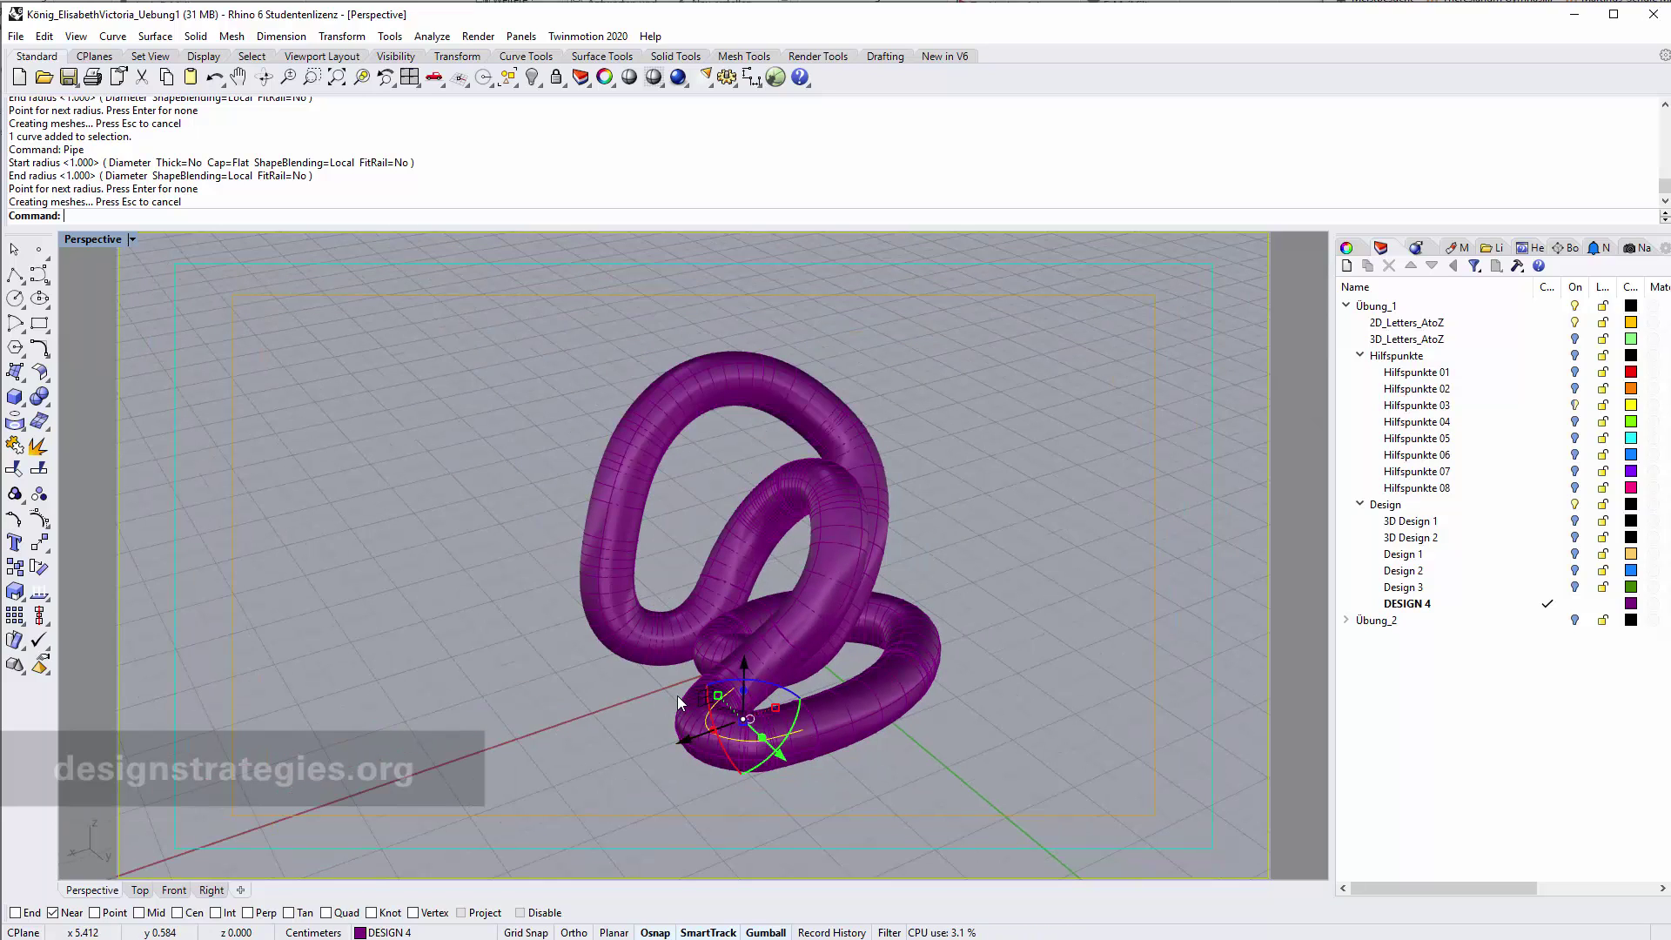
{"action": "right_click_drag", "start_coordinate": [941, 755], "coordinate": [885, 682]}
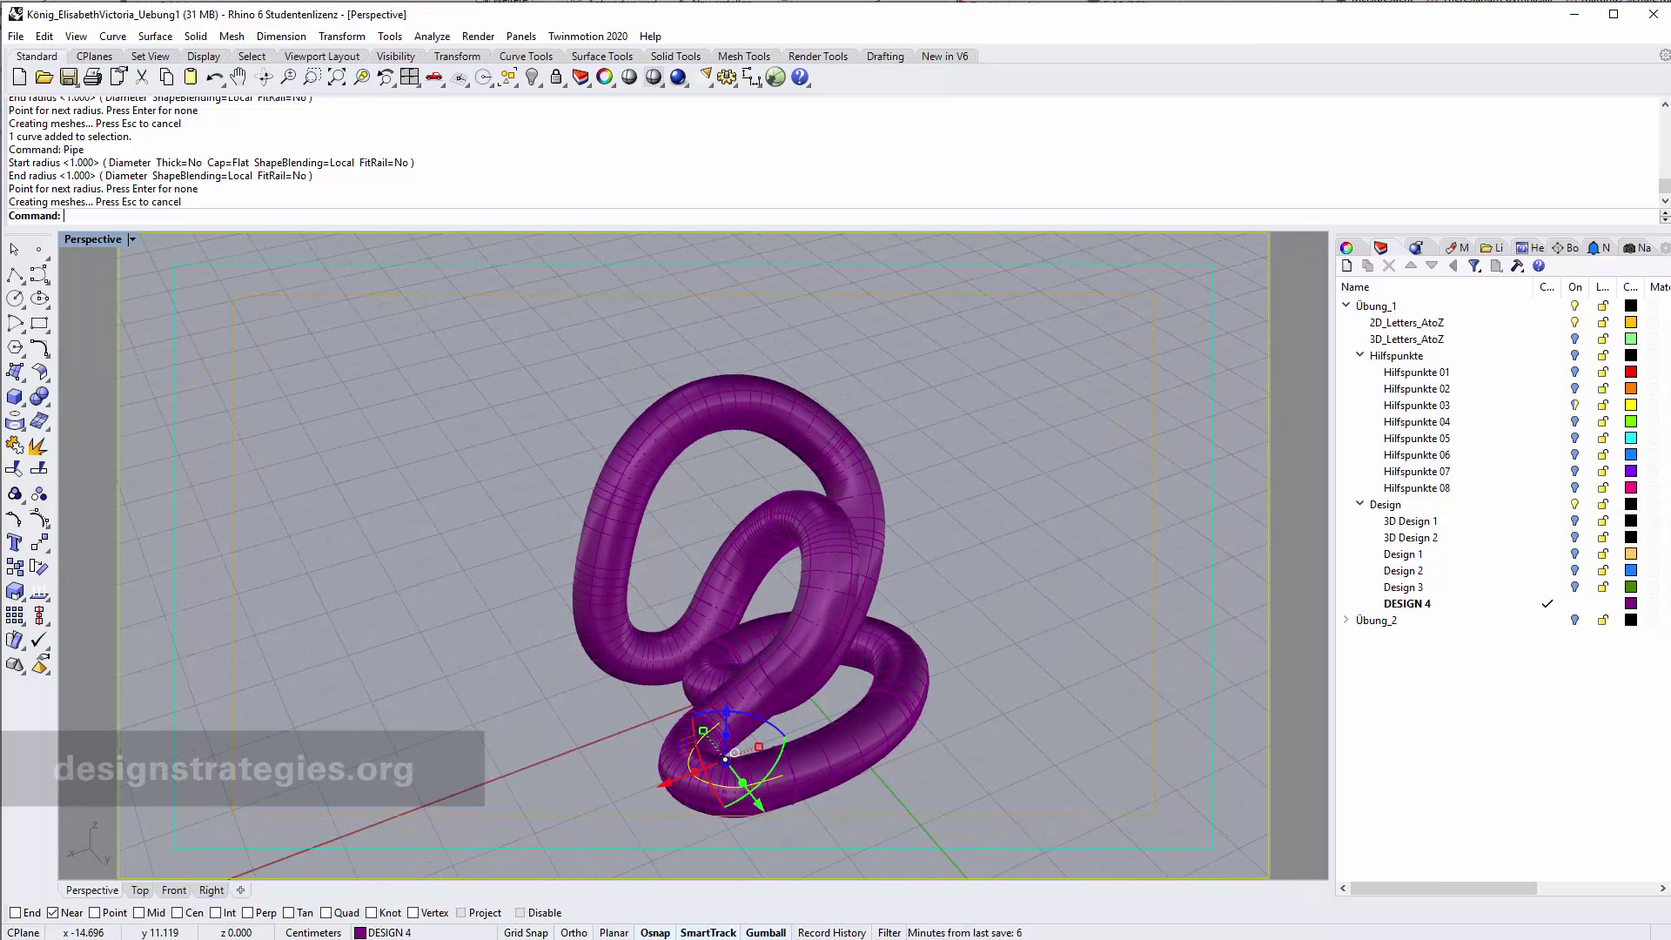